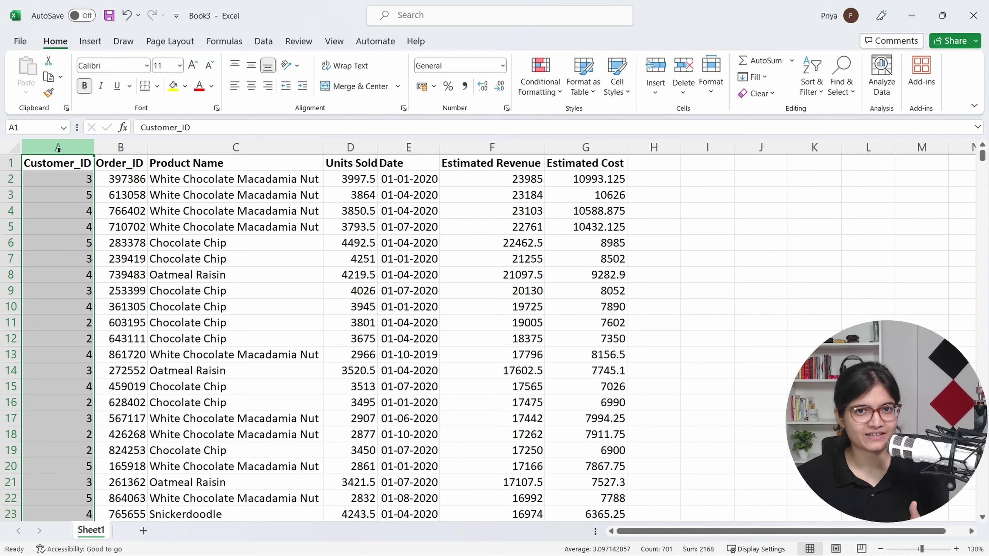
# Step: Examine the sales dataset column by column, from Customer_ID in column A through Estimated Cost in column G
pyautogui.click(133, 146)
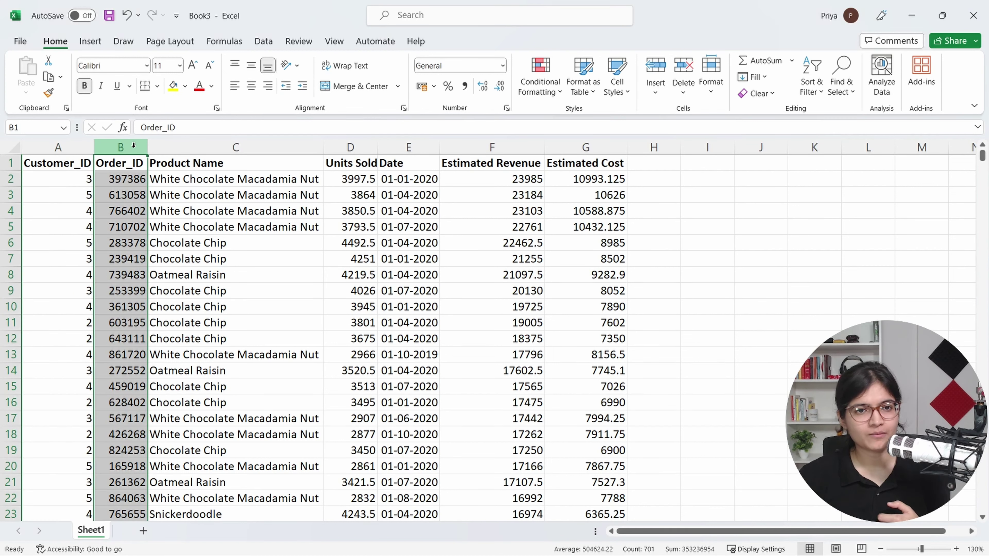
pyautogui.click(221, 147)
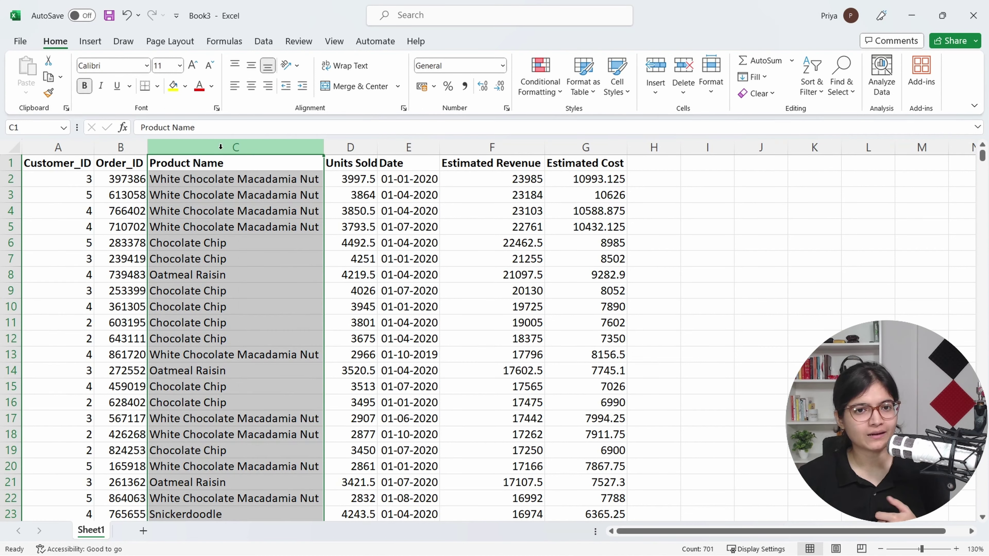
pyautogui.click(360, 146)
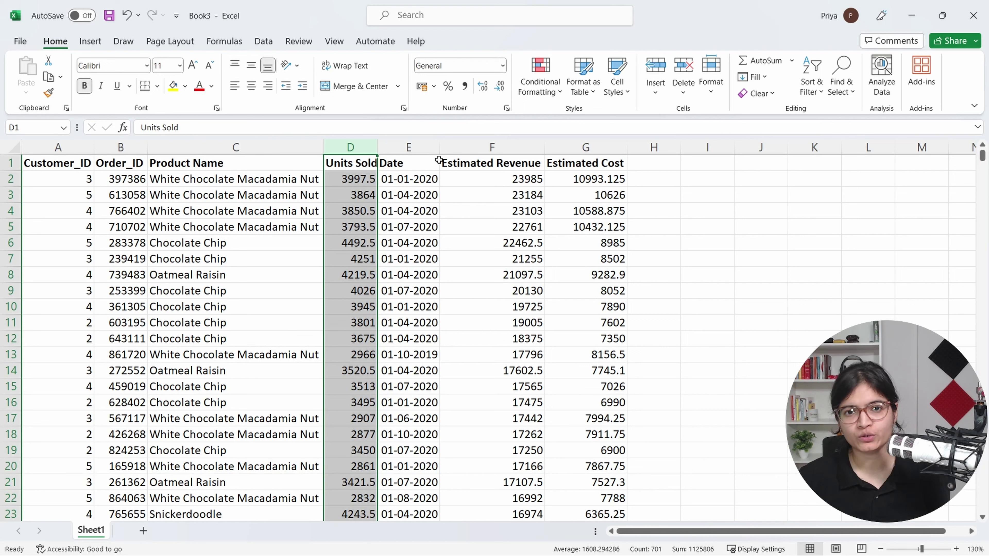
pyautogui.click(271, 167)
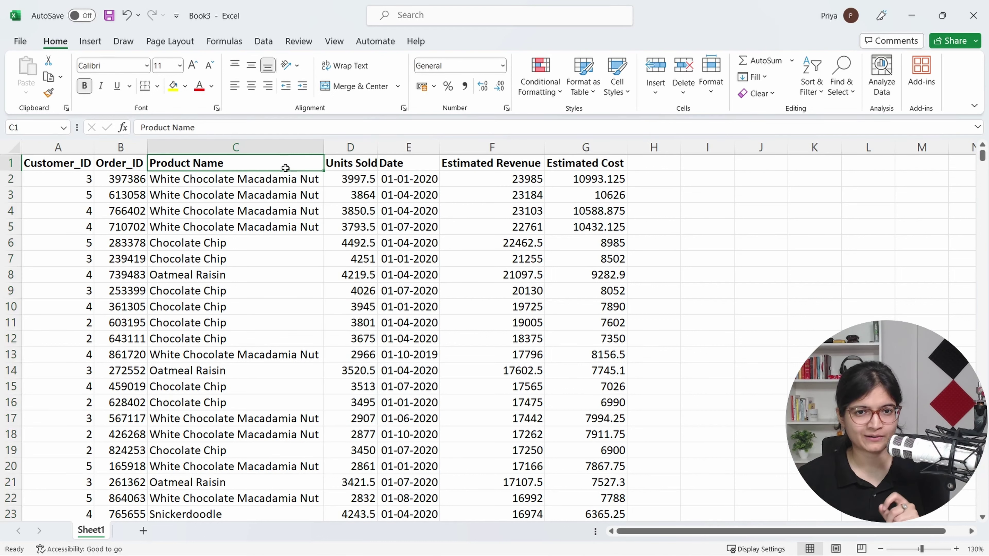
pyautogui.click(408, 147)
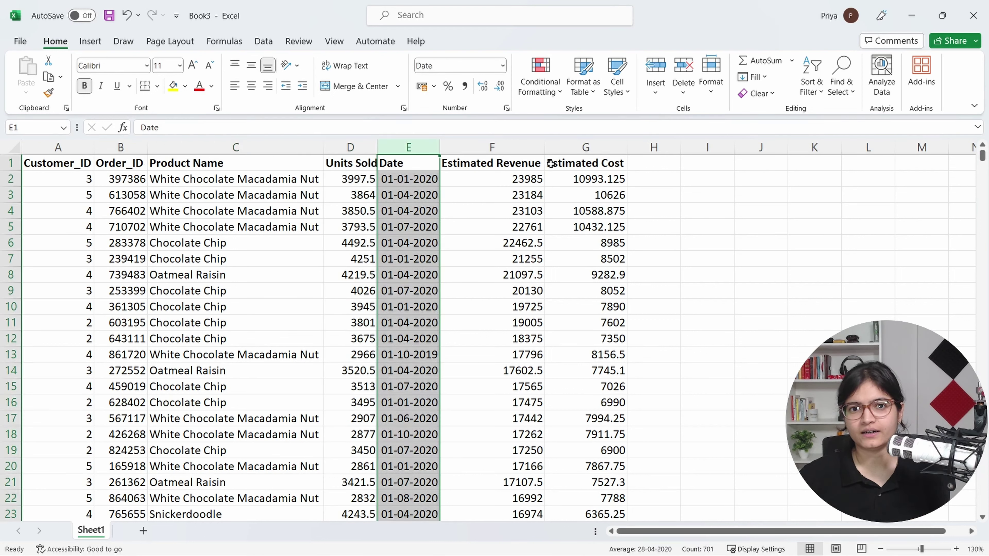
pyautogui.click(493, 148)
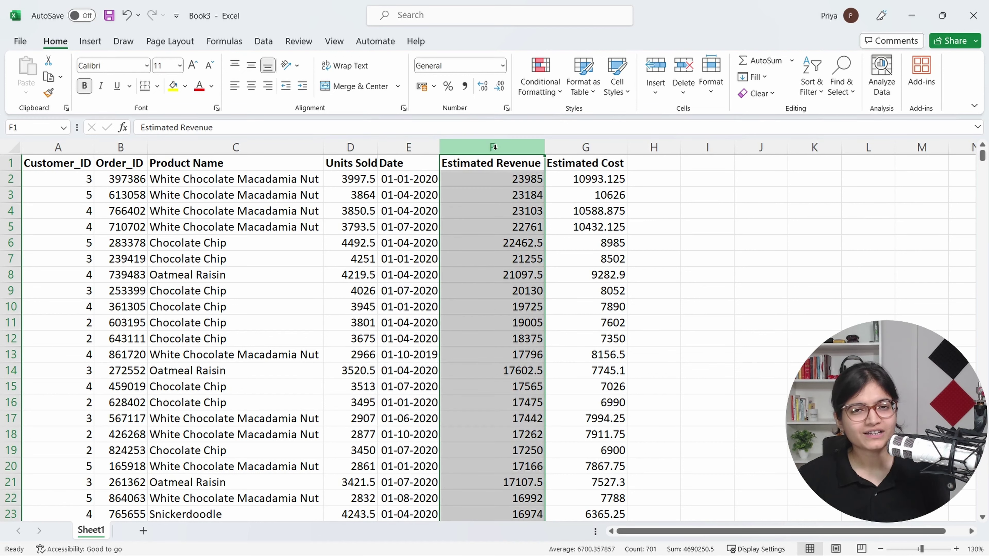
pyautogui.click(587, 146)
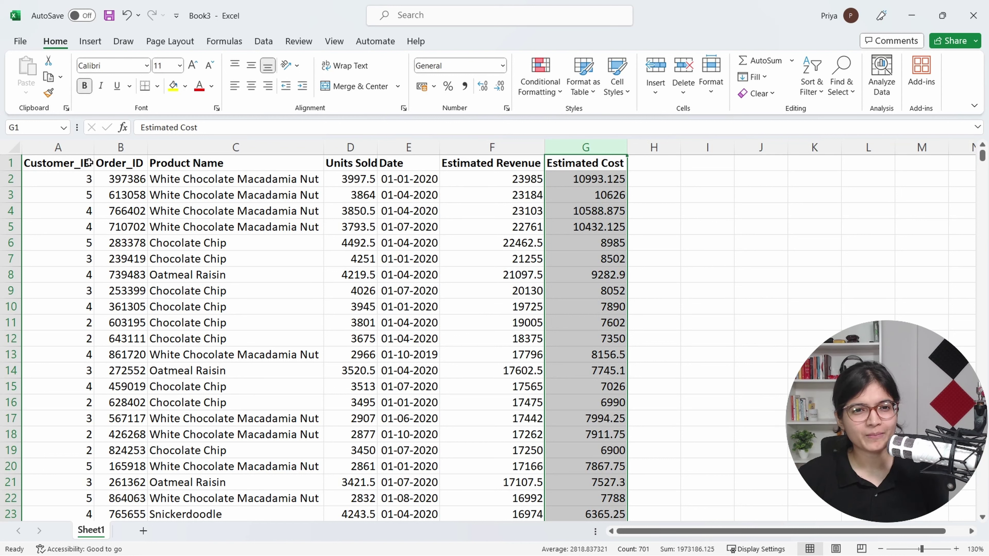
pyautogui.click(66, 144)
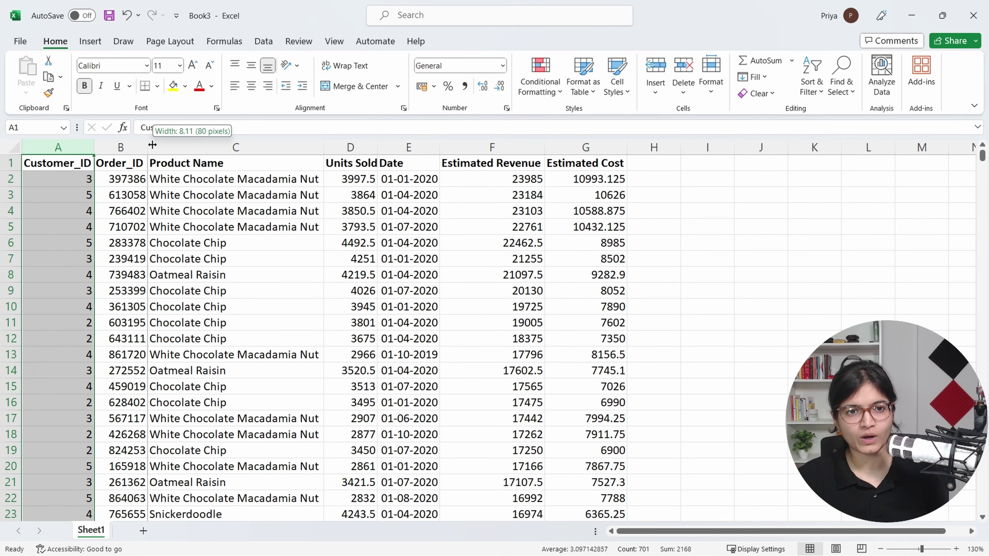
pyautogui.click(118, 144)
pyautogui.click(232, 145)
pyautogui.click(365, 143)
pyautogui.click(413, 146)
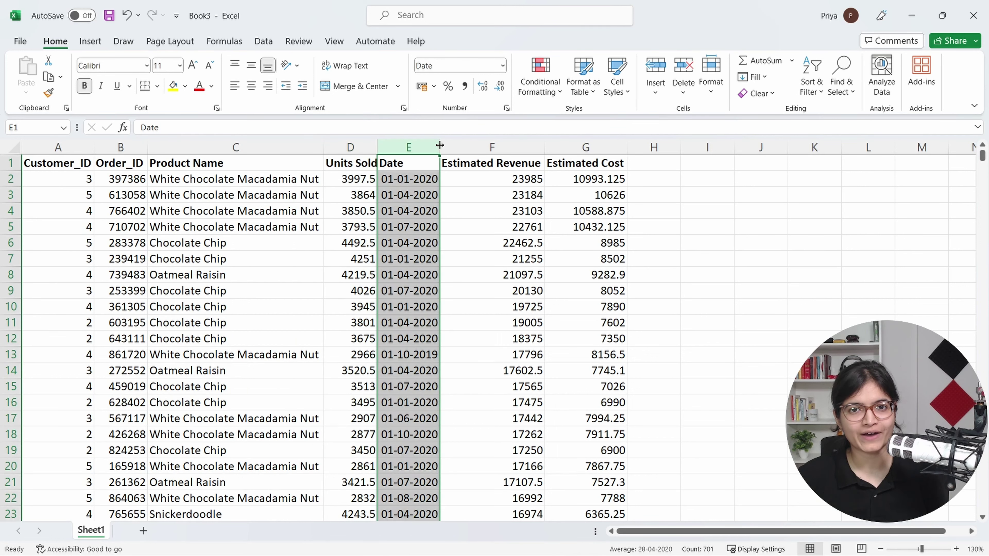
pyautogui.click(521, 147)
pyautogui.click(575, 160)
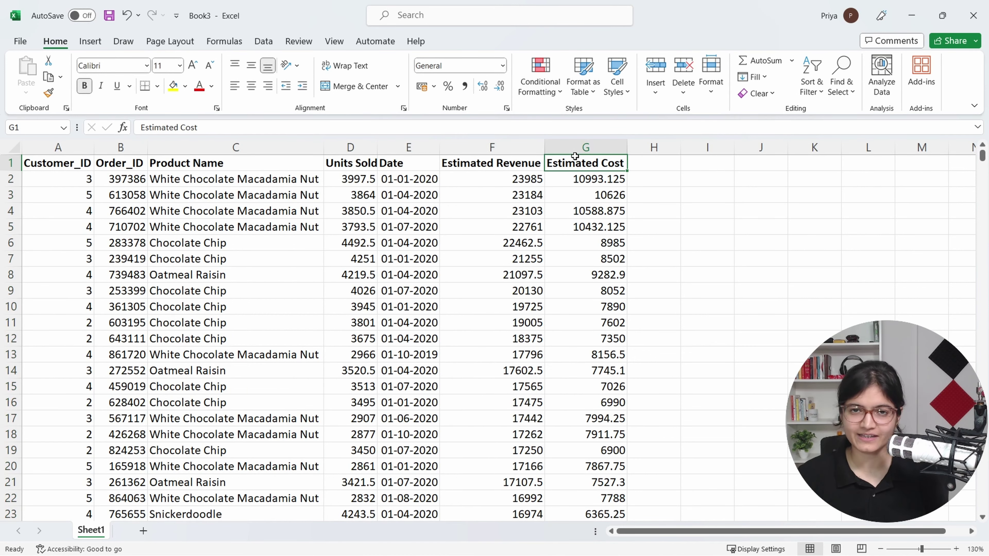
# Step: Enter the header Customer_ID in cell I1 and widen column I
pyautogui.click(720, 177)
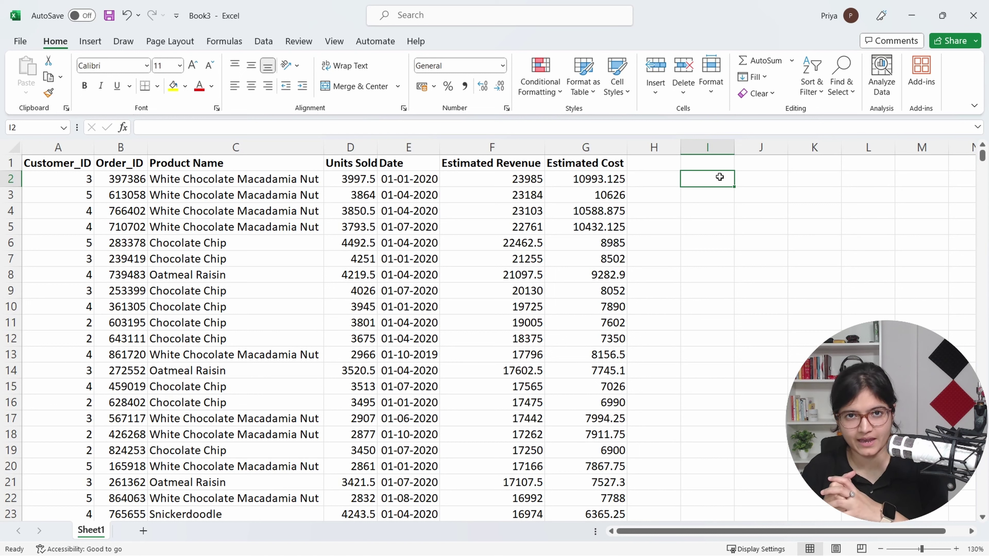
pyautogui.click(719, 167)
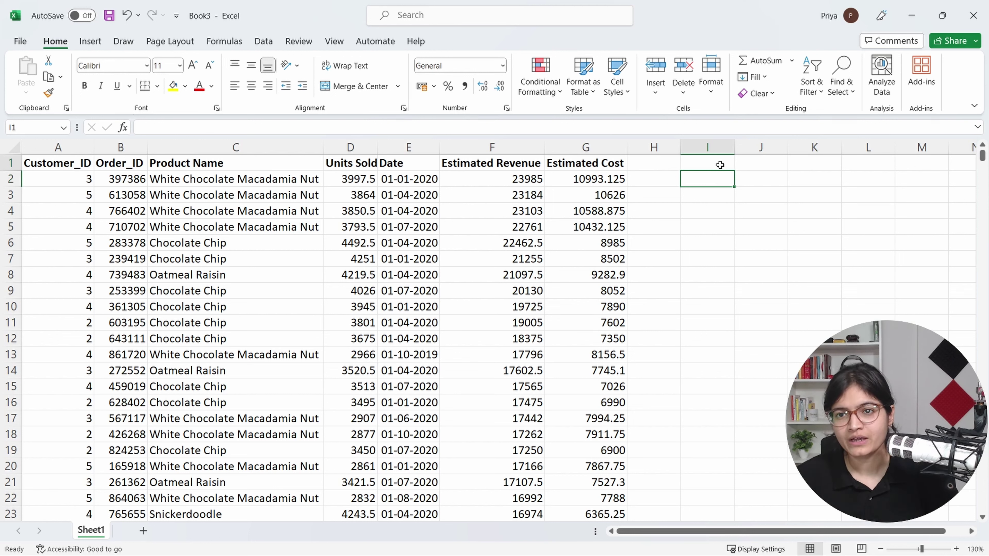
pyautogui.moveTo(734, 147); pyautogui.dragTo(748, 147)
pyautogui.write('Cu')
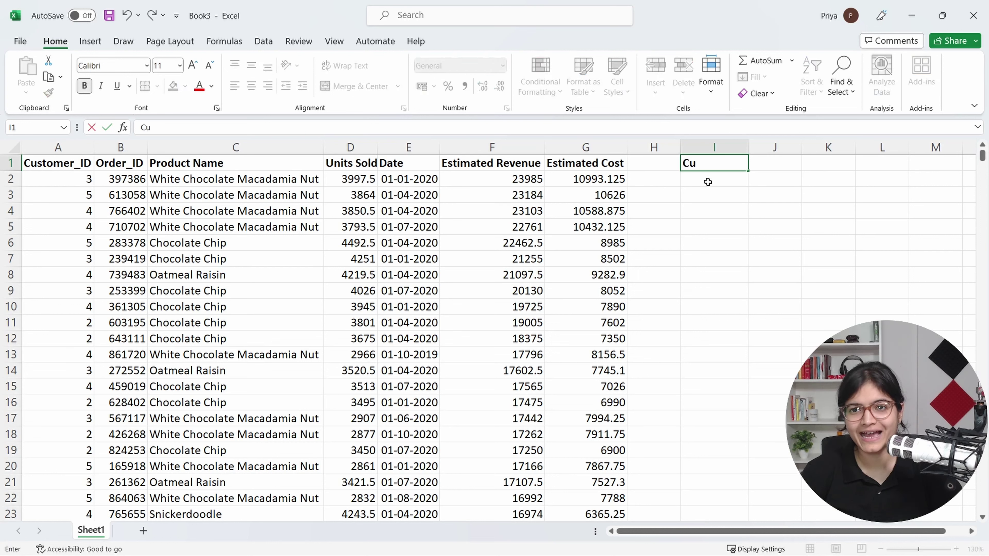
pyautogui.write('stomer_O')
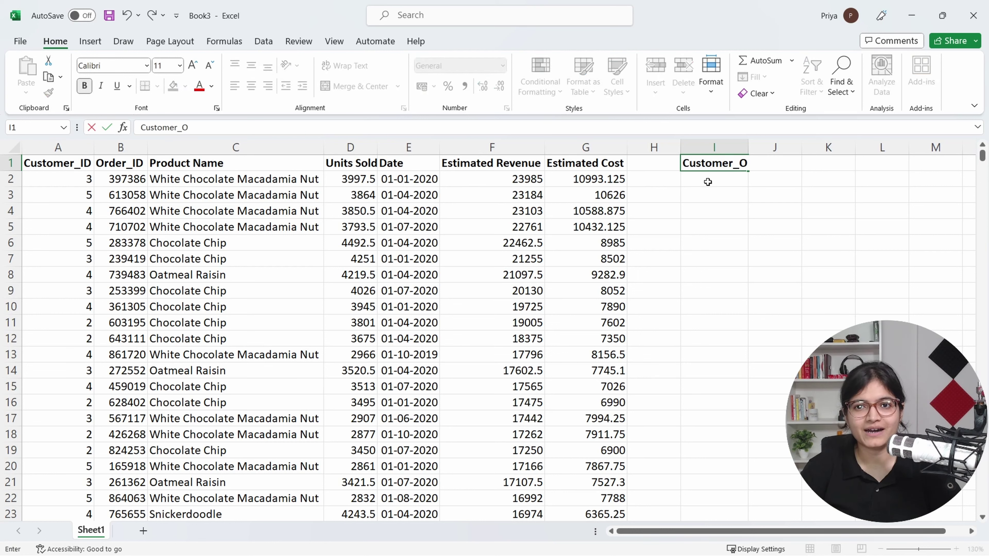
pyautogui.press('BackSpace')
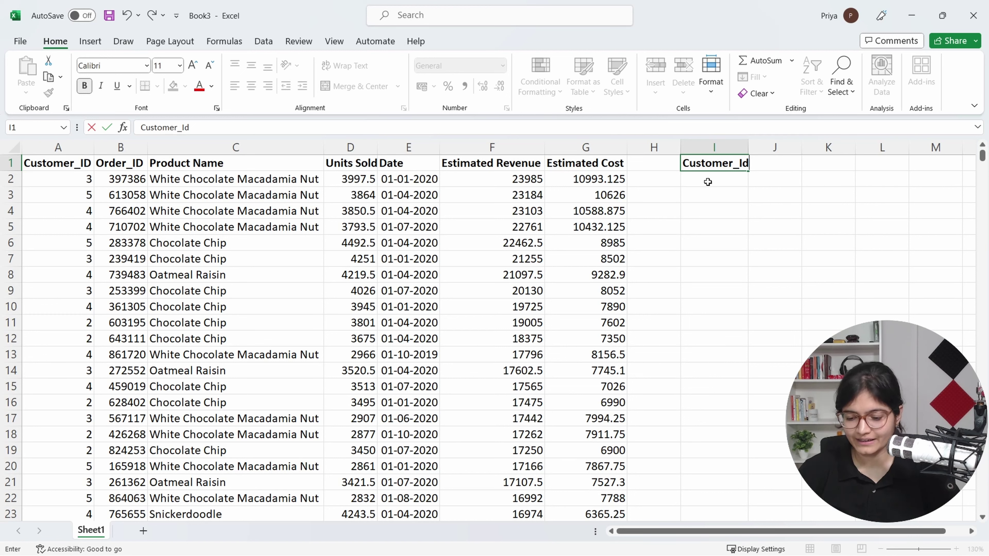
pyautogui.write('ID')
pyautogui.press('Tab')
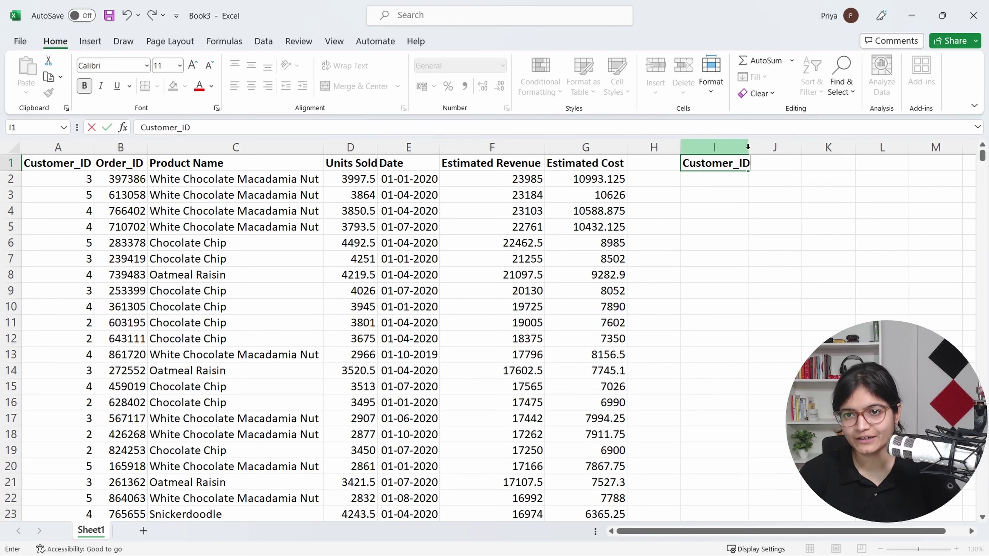
pyautogui.hotkey('ctrl', 'space')
pyautogui.click(762, 163)
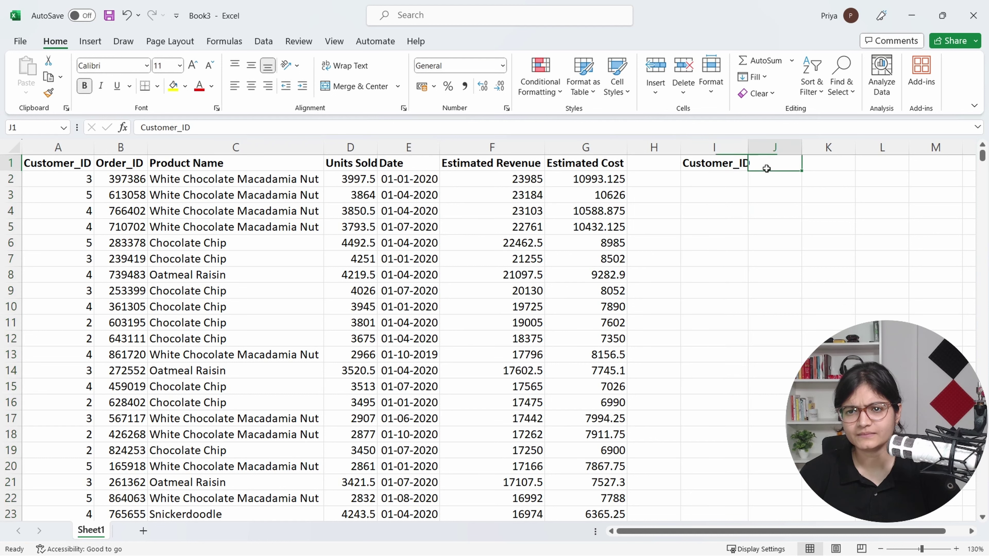
pyautogui.click(740, 148)
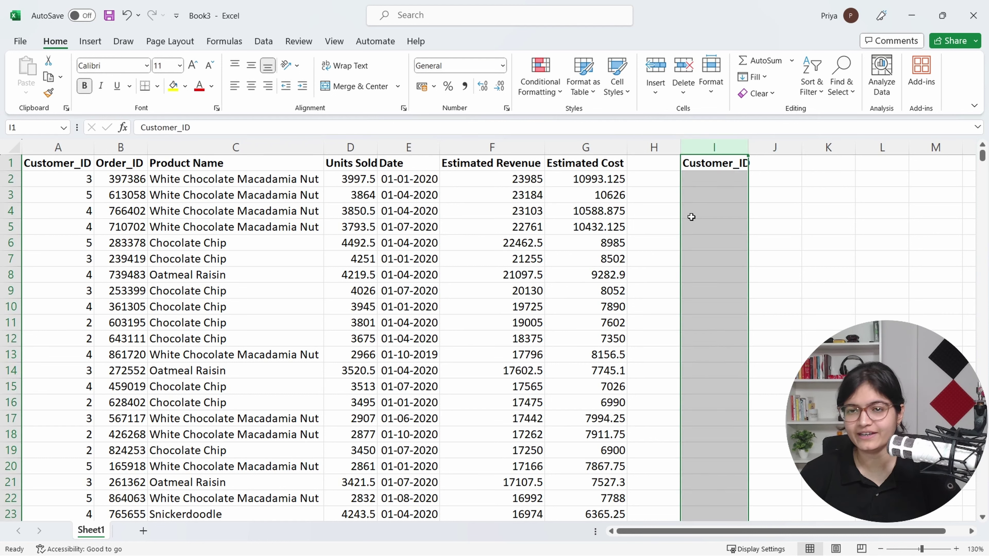
# Step: Enter the numbers 1 through 5 in cells I2 to I6, one per row beneath the header
pyautogui.click(704, 181)
pyautogui.write('1')
pyautogui.press('Return')
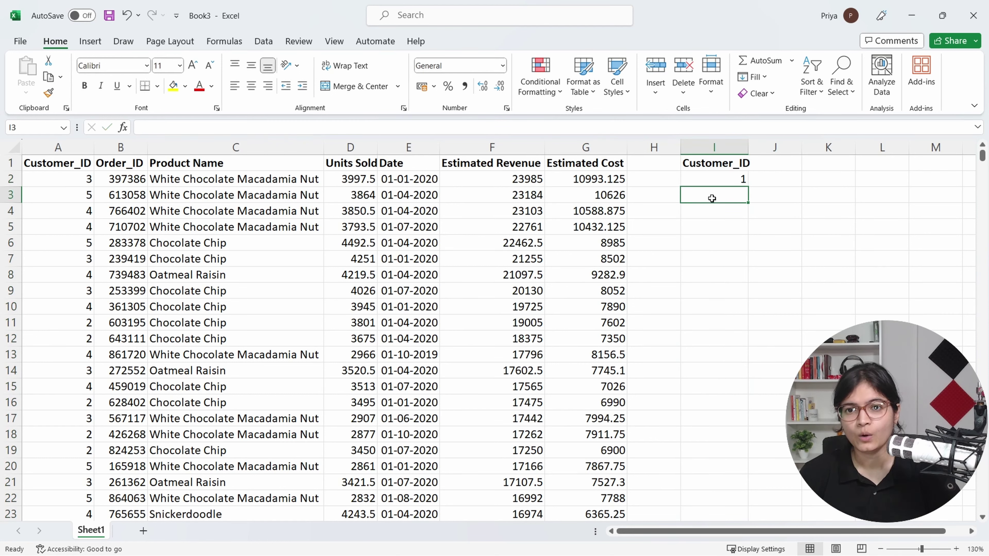
pyautogui.write('2')
pyautogui.press('Return')
pyautogui.write('3')
pyautogui.press('Return')
pyautogui.write('4')
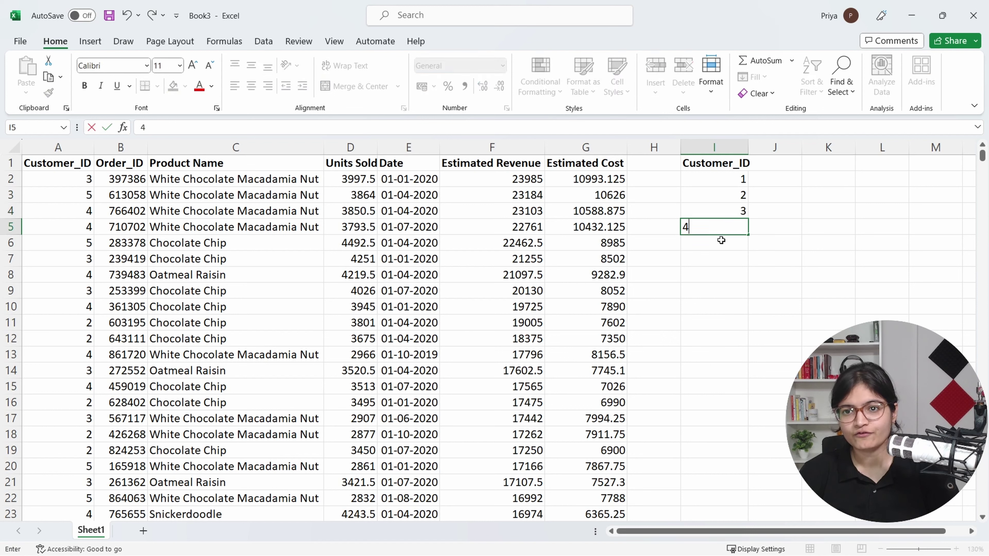
pyautogui.press('Return')
pyautogui.write('5')
# Step: Enter the header Total Revenue in cell J1 and widen column J
pyautogui.click(779, 163)
pyautogui.moveTo(801, 148); pyautogui.dragTo(822, 148)
pyautogui.moveTo(743, 146); pyautogui.dragTo(748, 148)
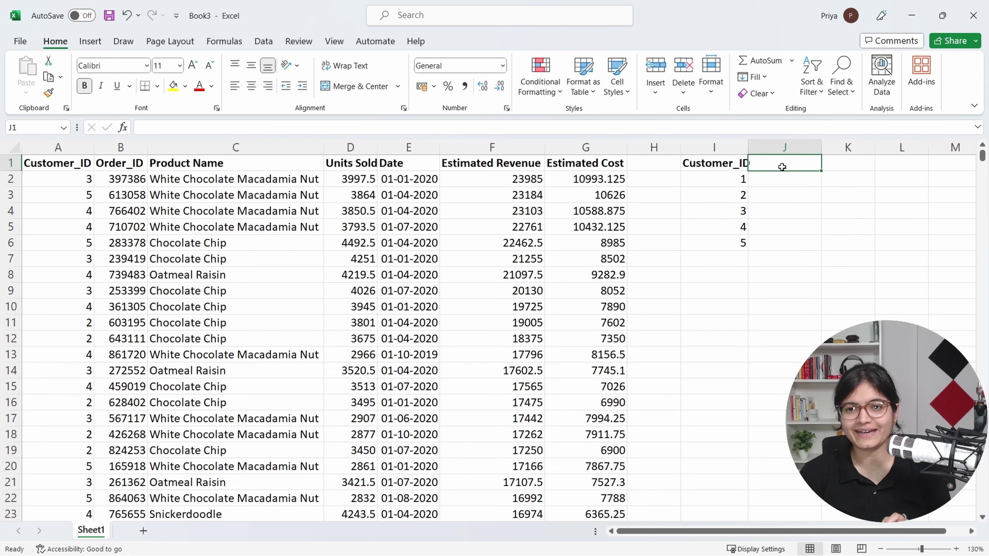
pyautogui.write('T')
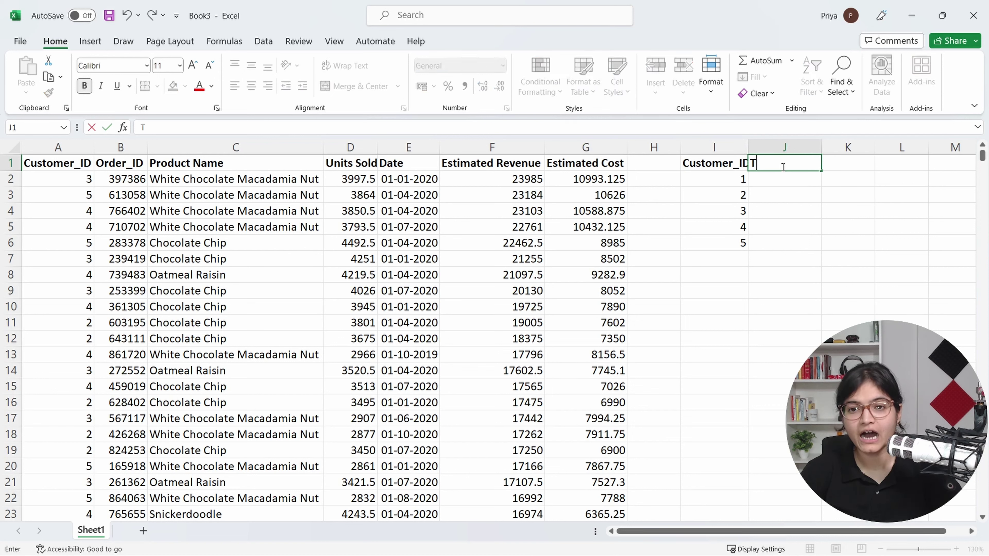
pyautogui.write('otal Reven')
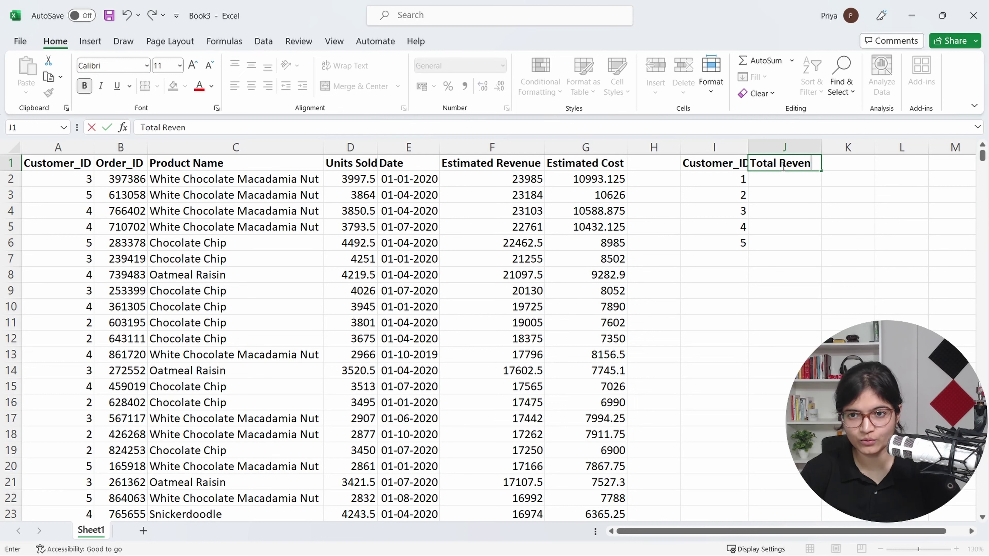
pyautogui.write('ue')
pyautogui.click(804, 195)
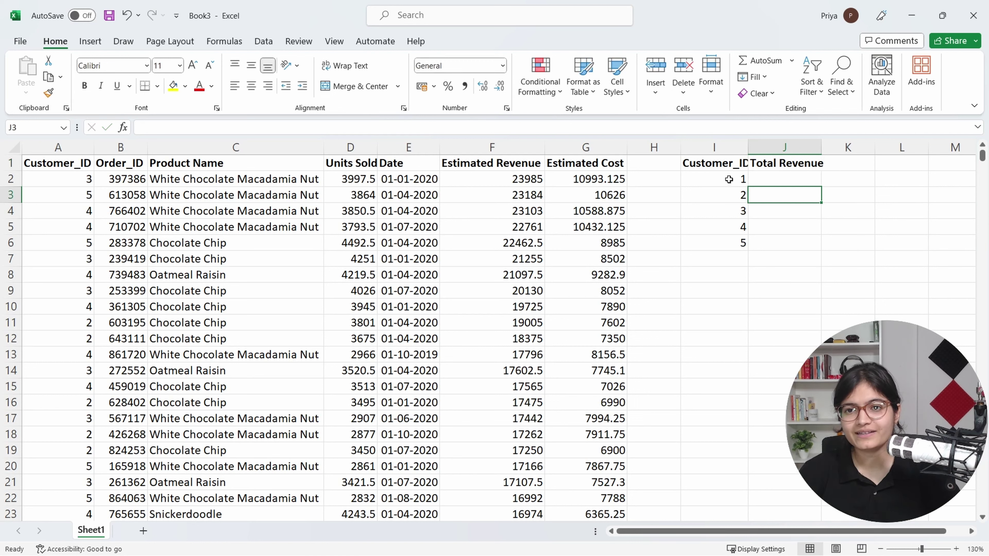
# Step: Widen columns J and I of the summary table so that both headers fit completely
pyautogui.click(729, 178)
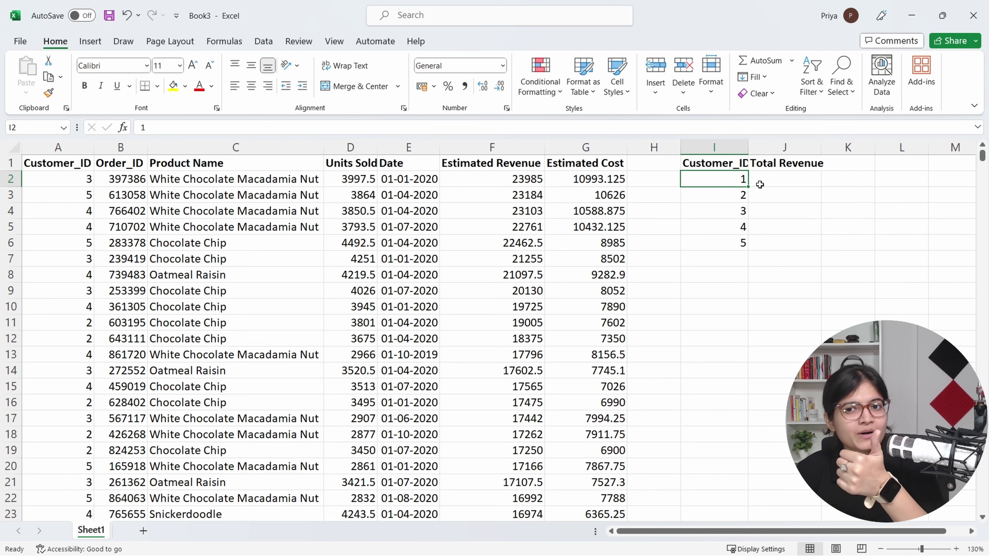
pyautogui.click(754, 200)
pyautogui.click(745, 202)
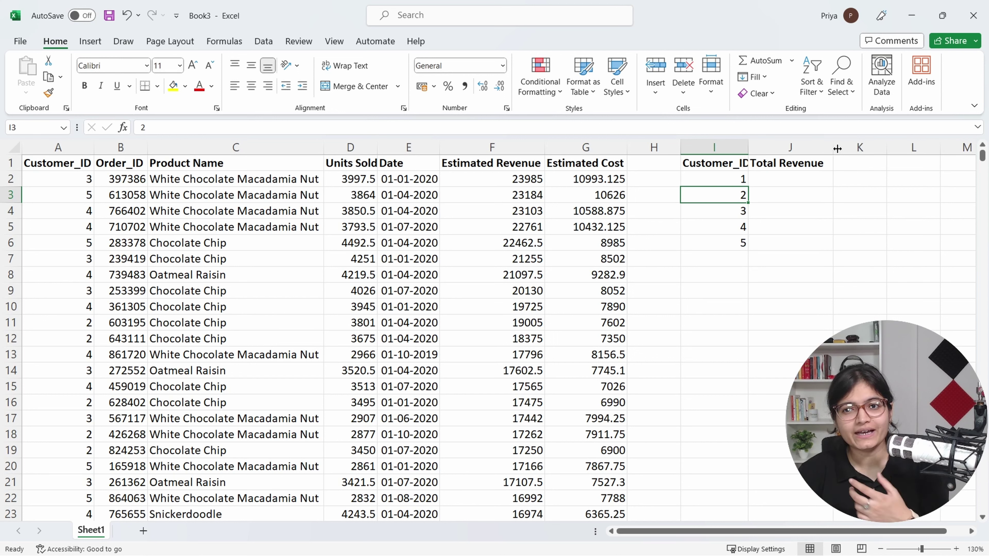
pyautogui.doubleClick(821, 141)
pyautogui.moveTo(748, 148); pyautogui.dragTo(759, 151)
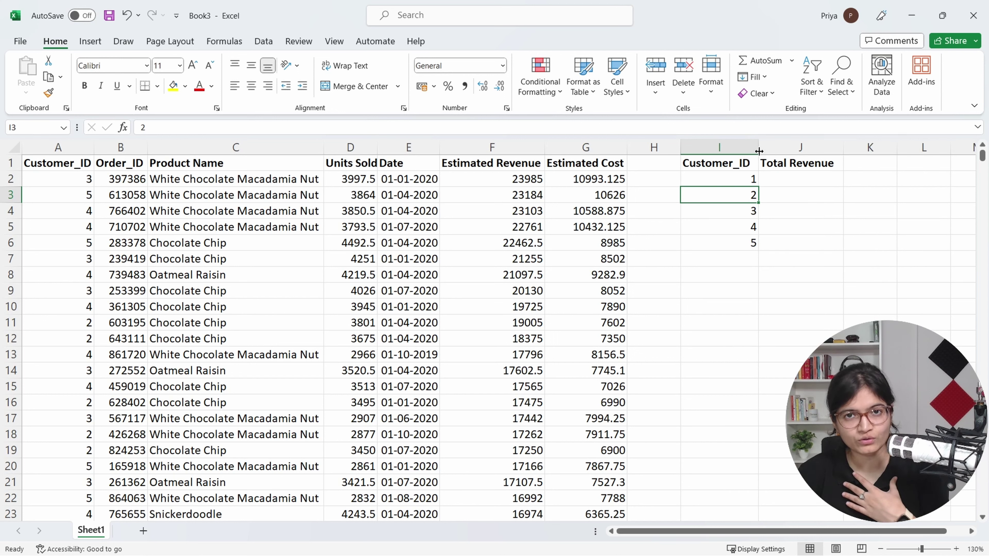
pyautogui.click(752, 181)
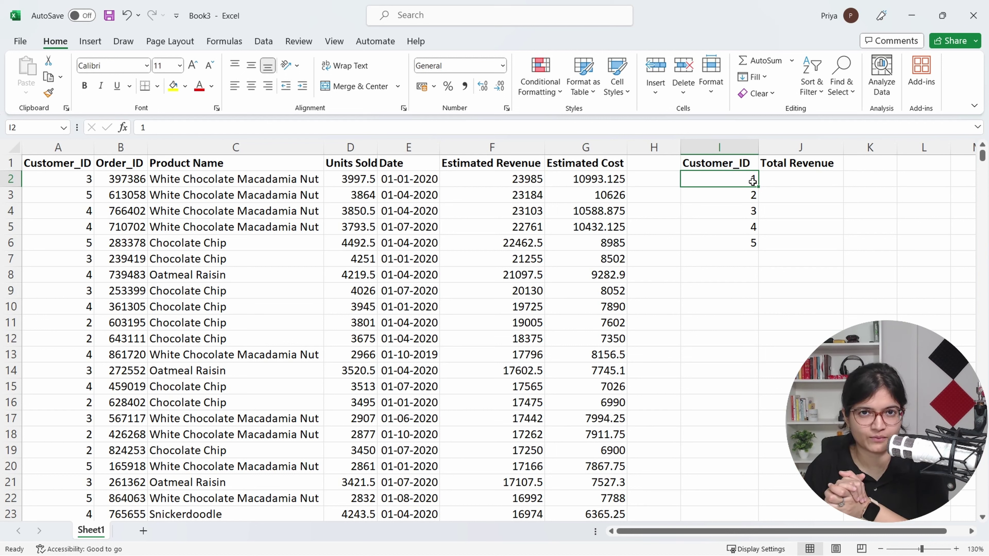
# Step: Enter the header Total Number of Orders in cell K1 and fit column K's width to the text
pyautogui.click(868, 163)
pyautogui.moveTo(897, 148); pyautogui.dragTo(922, 149)
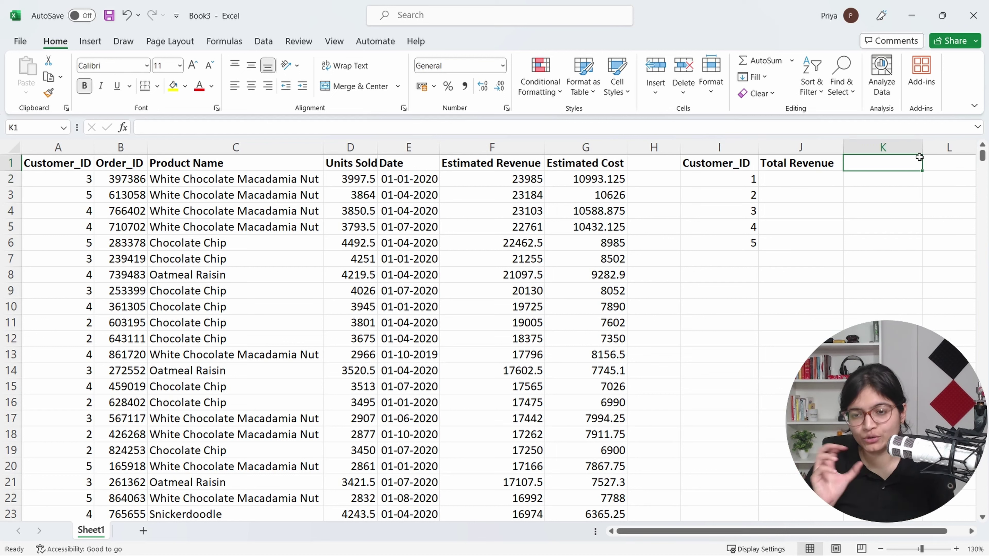
pyautogui.write('Total ')
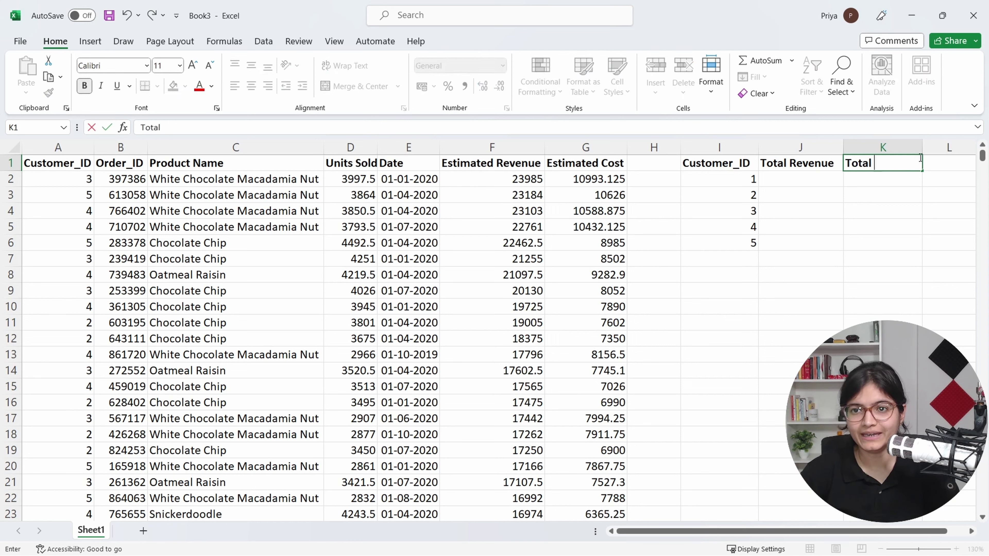
pyautogui.write('Num')
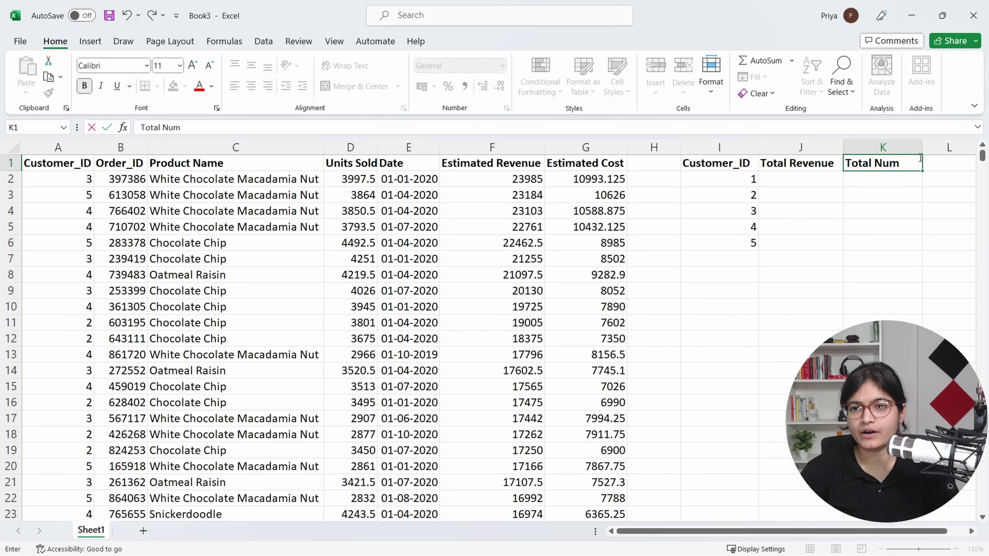
pyautogui.write('ber of Ord')
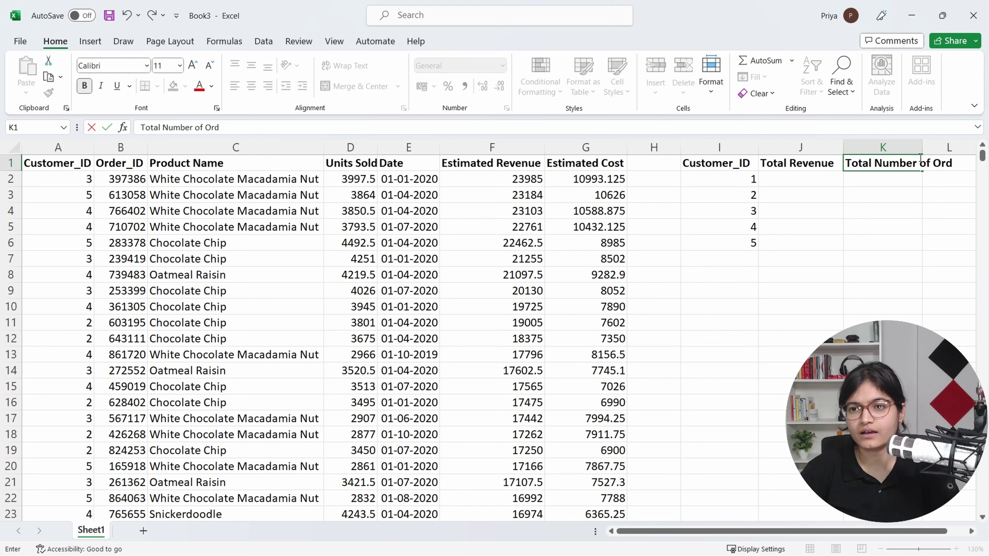
pyautogui.write('ers')
pyautogui.press('Tab')
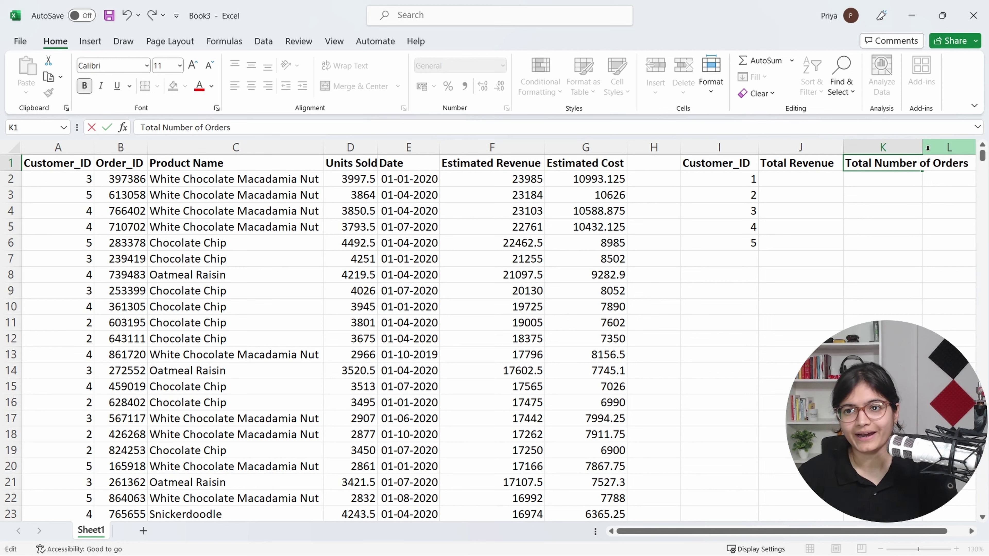
pyautogui.doubleClick(922, 147)
pyautogui.click(919, 181)
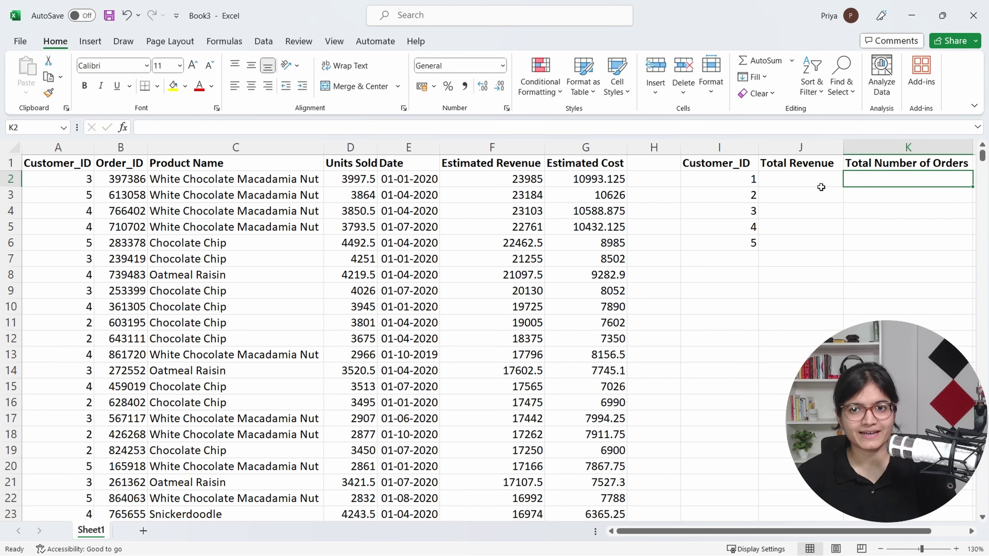
pyautogui.click(821, 177)
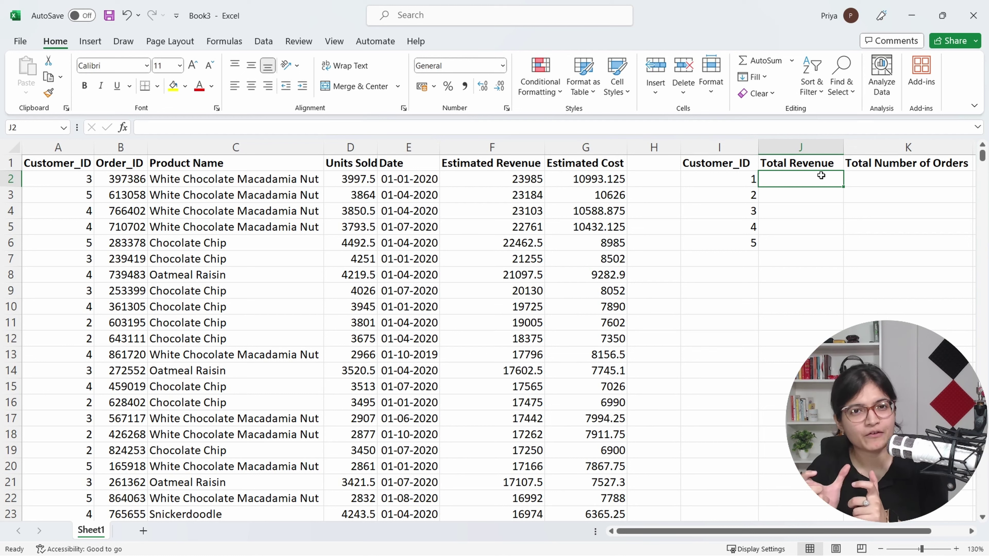
# Step: Enter the formula =SUMIFS(F:F,A:A,I2) in J2 to total the estimated revenue for the first customer ID
pyautogui.write('=')
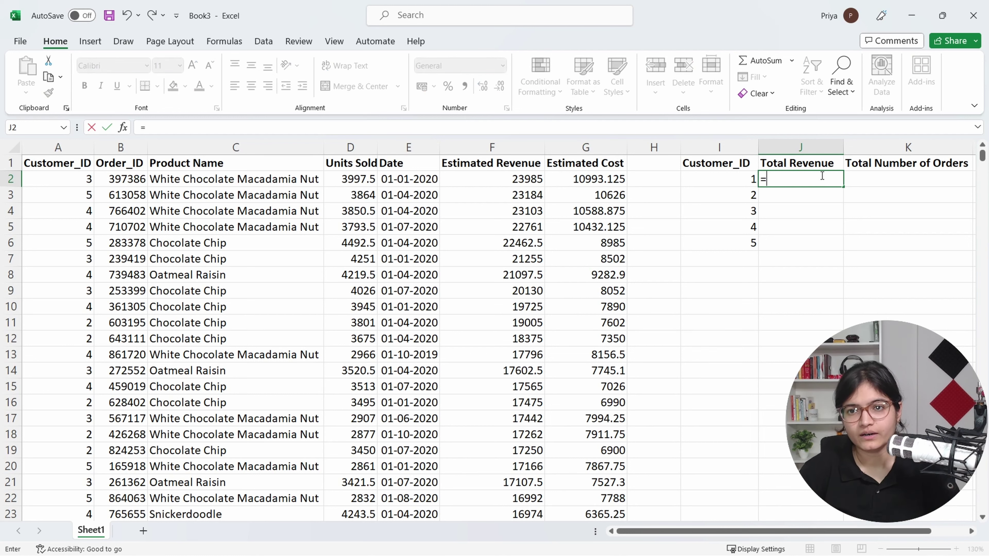
pyautogui.write('SU')
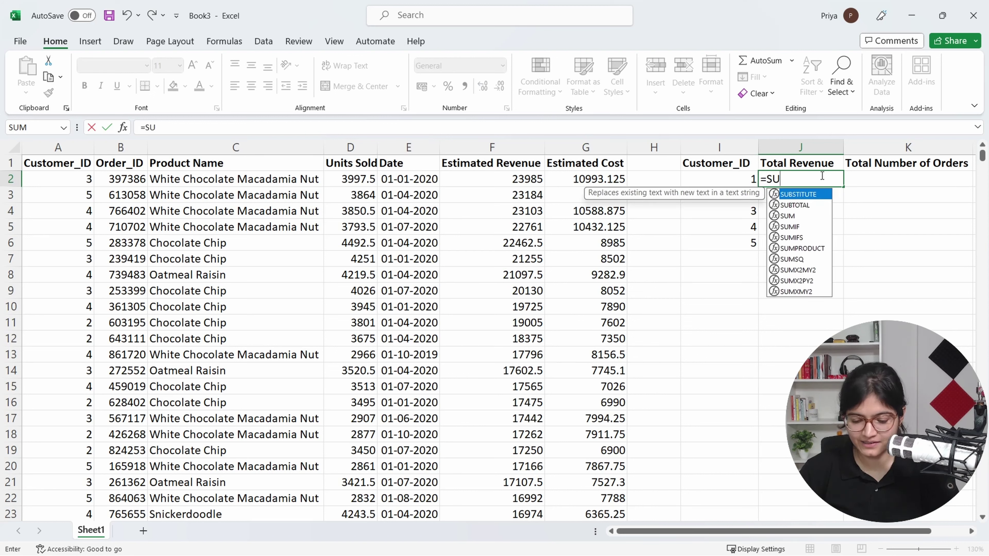
pyautogui.write('MIFS(')
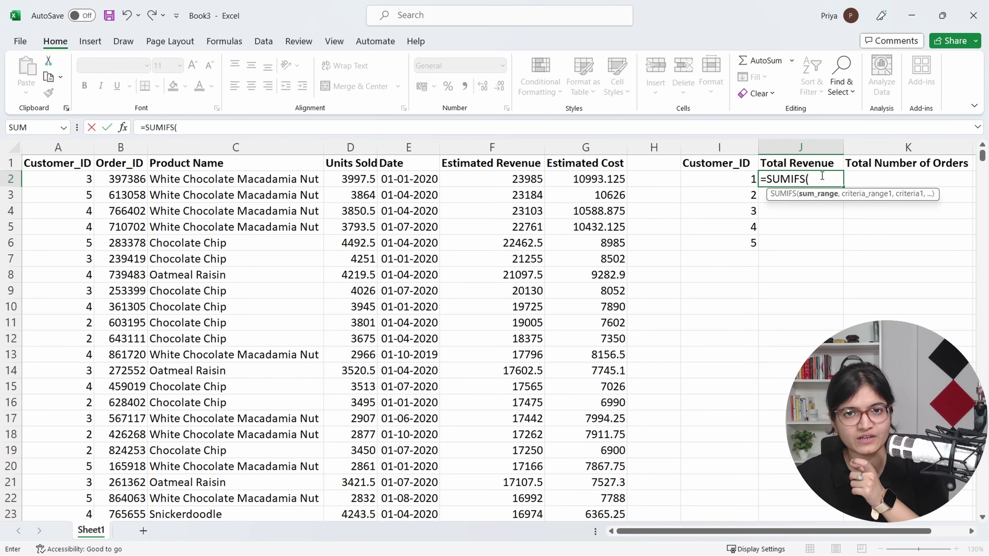
pyautogui.click(502, 149)
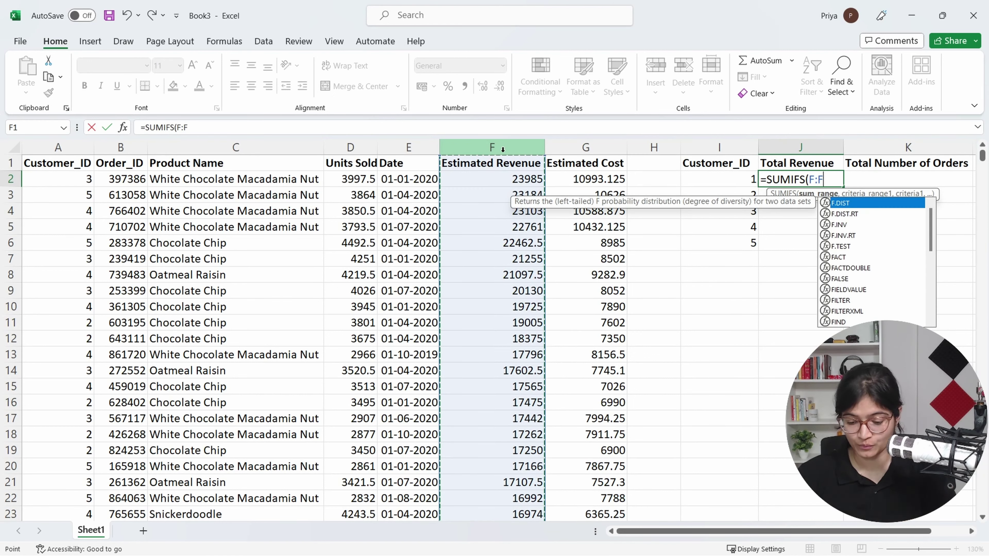
pyautogui.write(',')
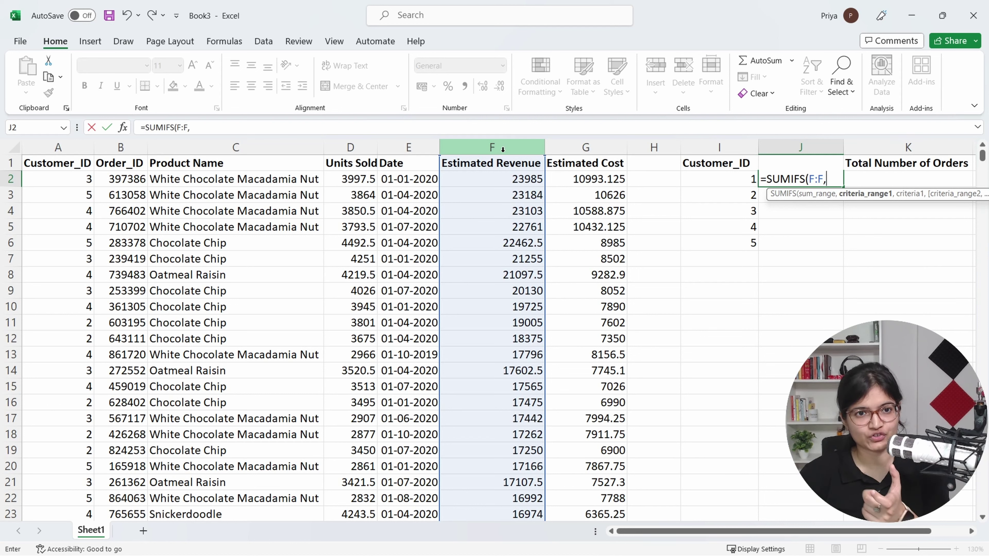
pyautogui.click(58, 147)
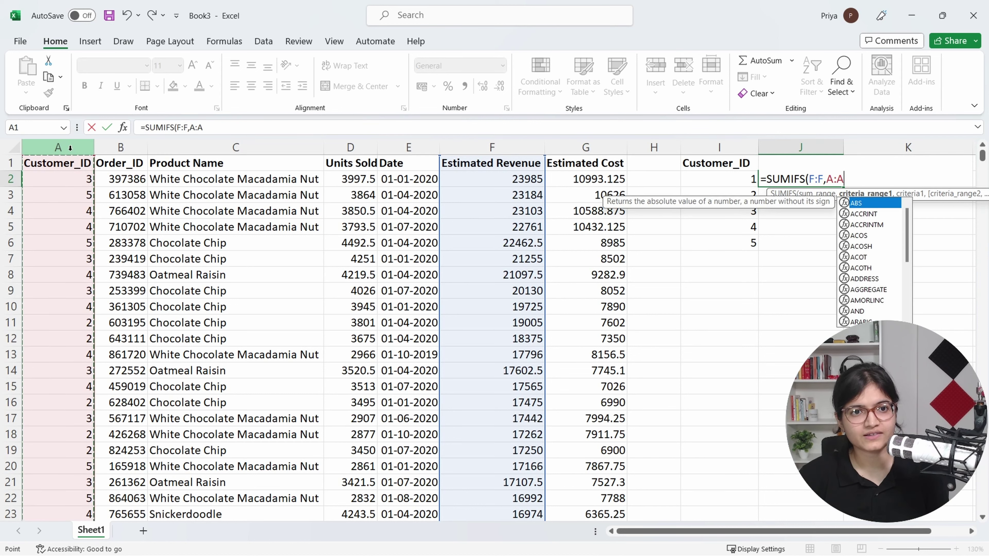
pyautogui.write(',')
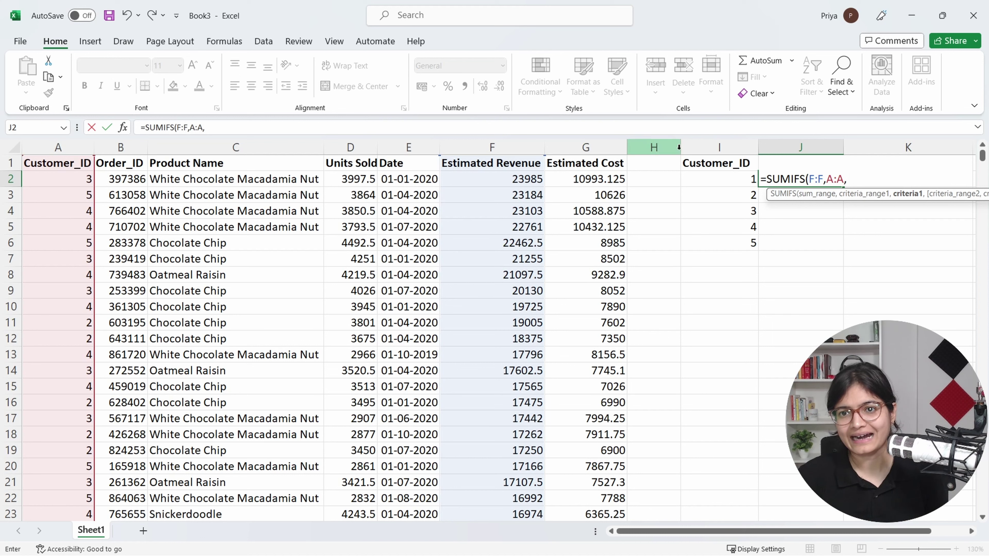
pyautogui.click(740, 180)
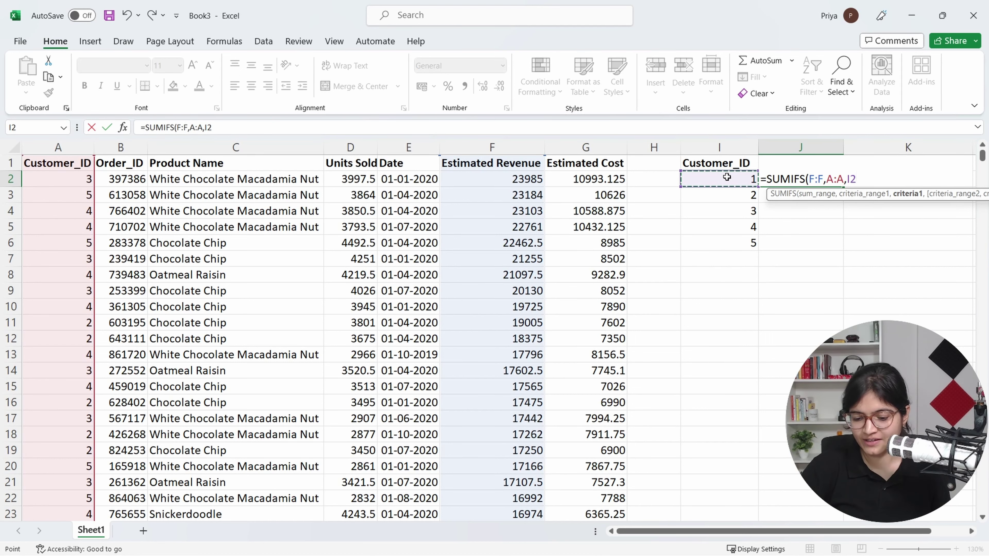
pyautogui.press('Return')
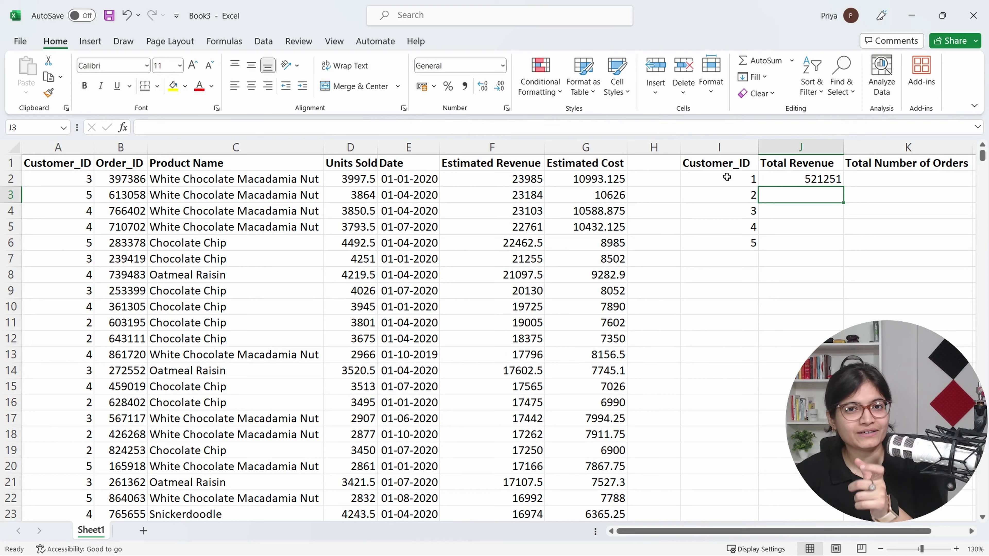
# Step: Examine the sales rows belonging to customer ID 1 and their estimated revenue values in column F
pyautogui.click(727, 179)
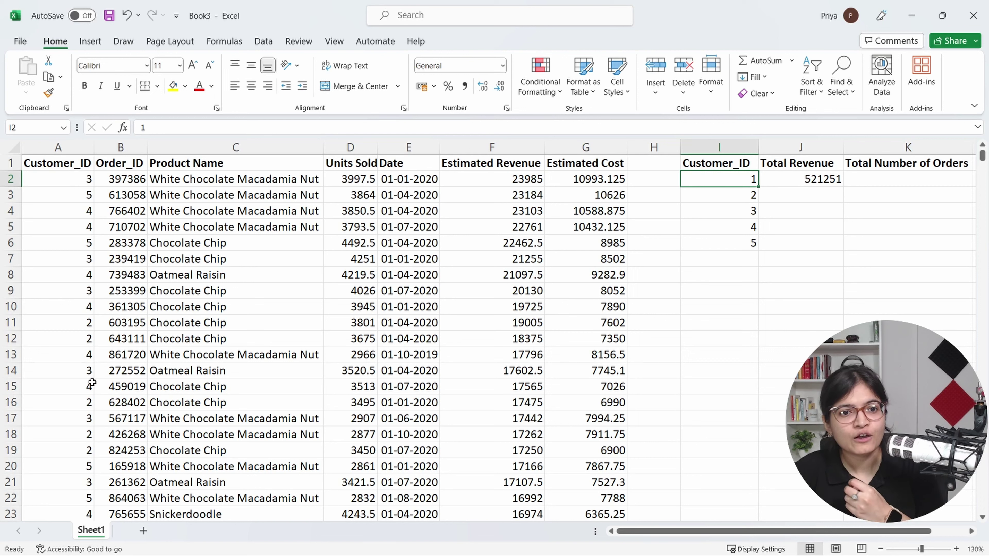
pyautogui.scroll(-1, 89, 405)
pyautogui.click(87, 498)
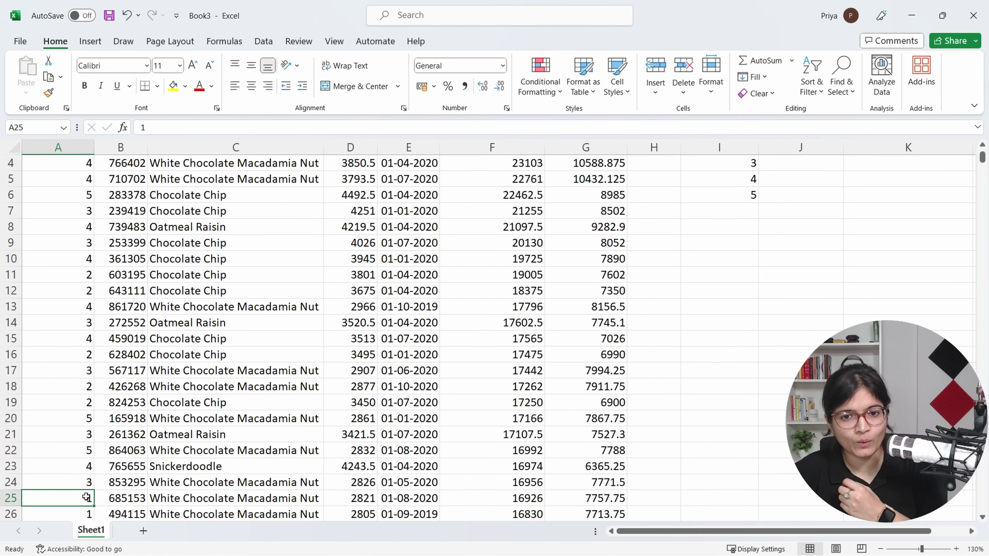
pyautogui.click(529, 498)
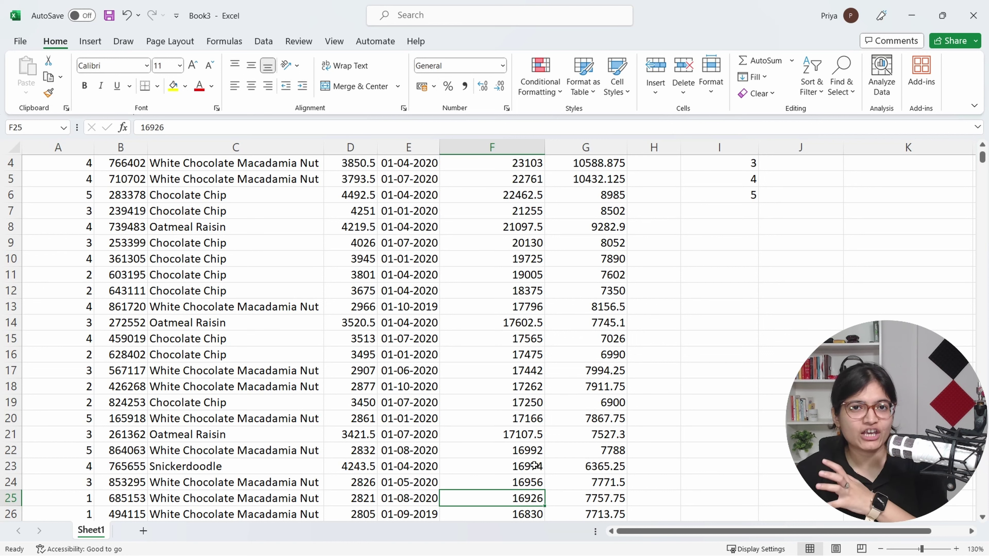
pyautogui.scroll(-2, 506, 440)
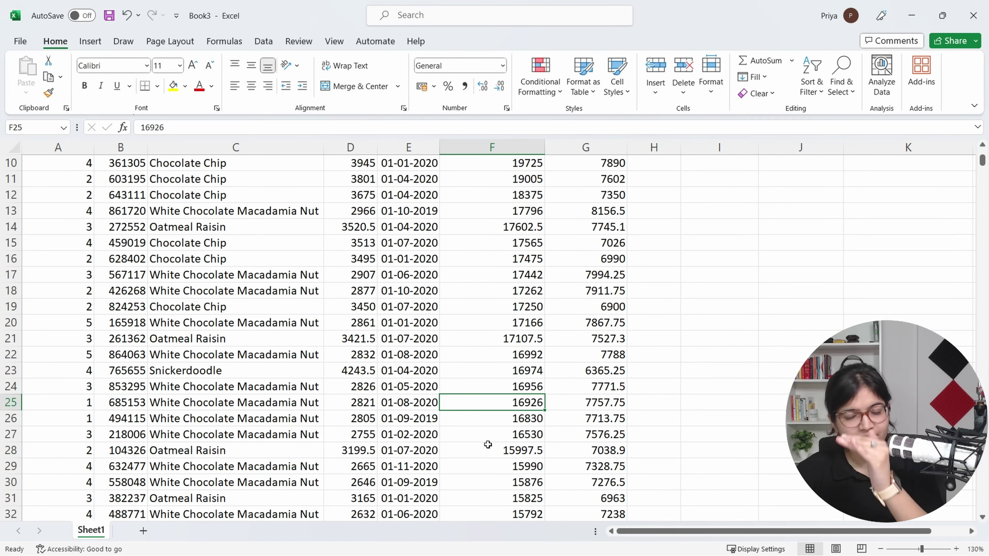
pyautogui.scroll(3, 506, 436)
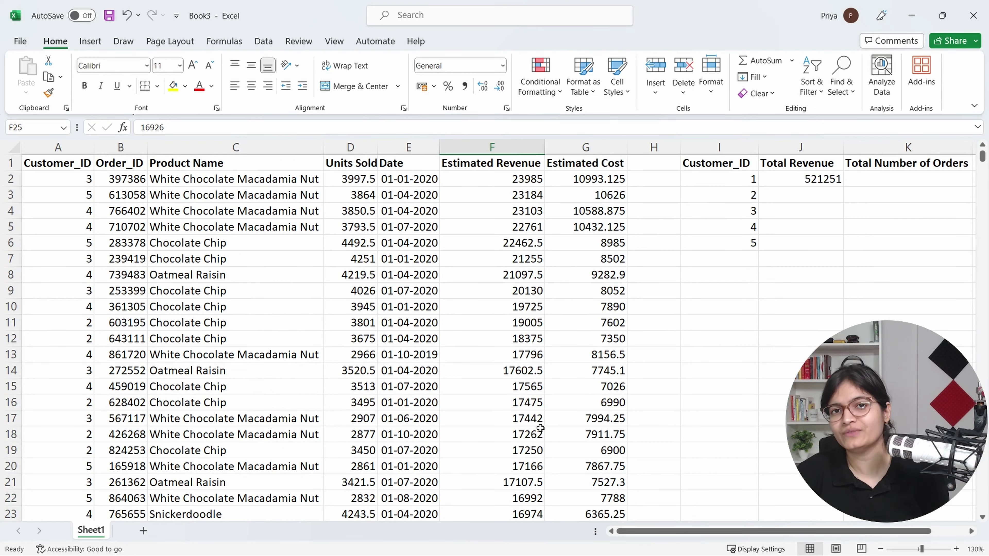
# Step: Fill the Total Revenue formula from J2 down through J6 for the remaining customer IDs
pyautogui.click(808, 179)
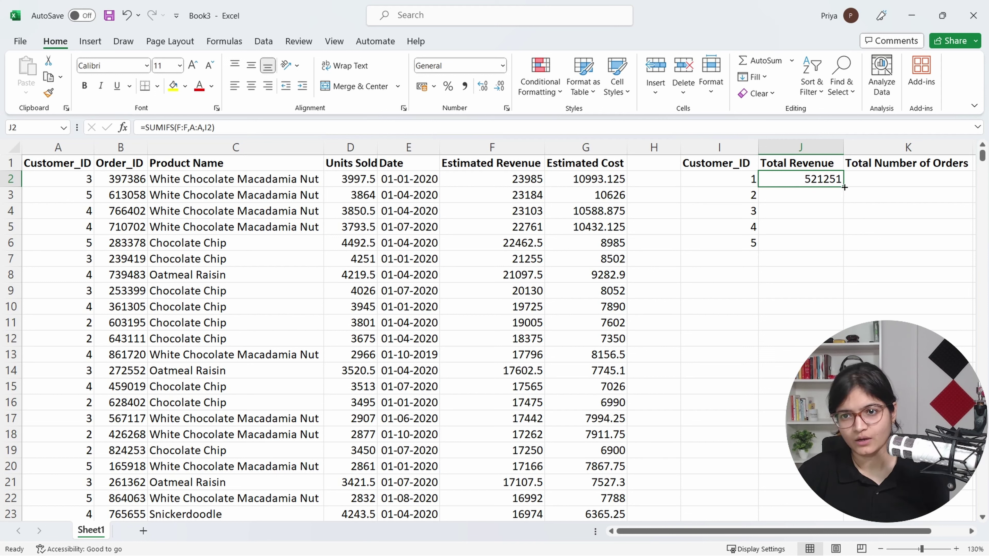
pyautogui.moveTo(844, 187); pyautogui.dragTo(839, 246)
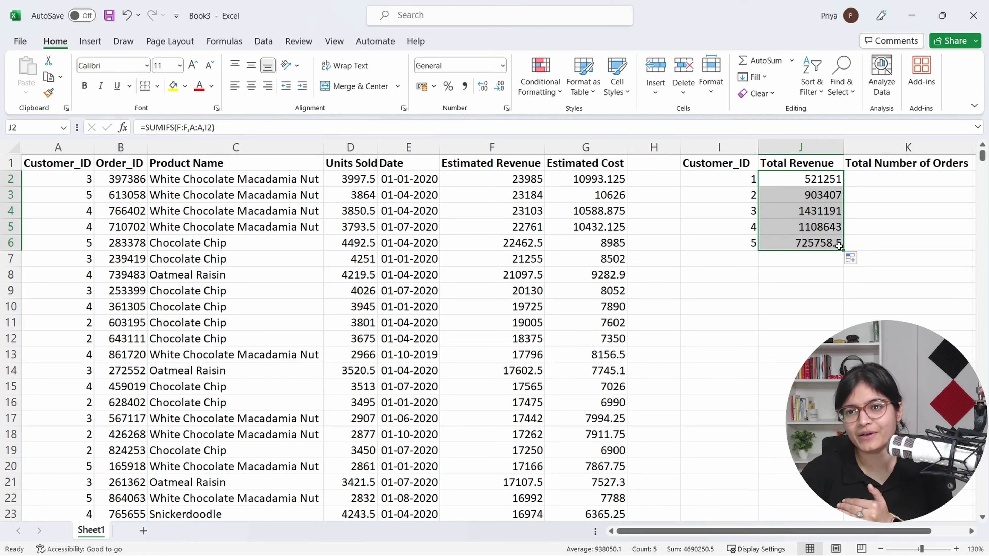
pyautogui.hotkey('ctrl', 'Down')
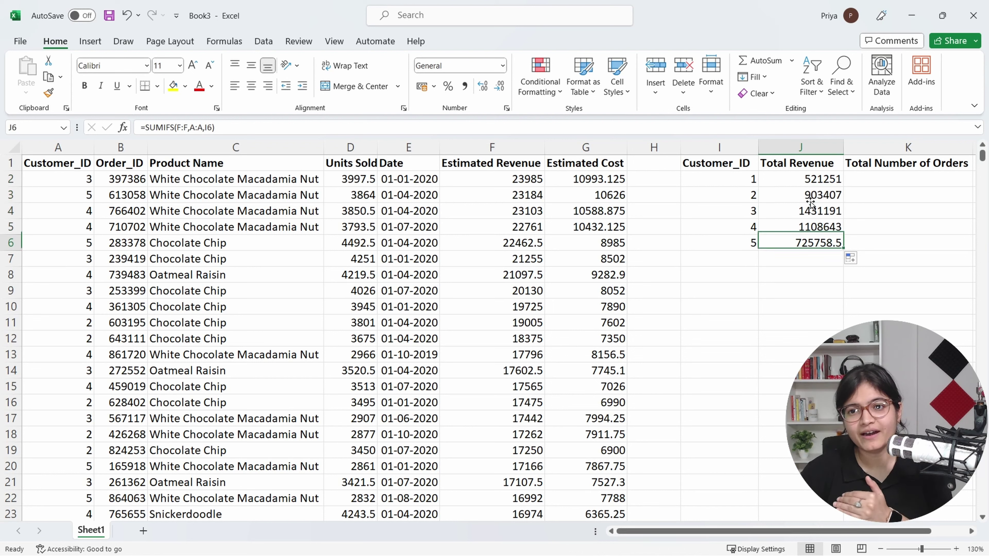
# Step: Check the formula references in J6 and review the customer IDs in I2 to I6 that serve as criteria
pyautogui.doubleClick(808, 241)
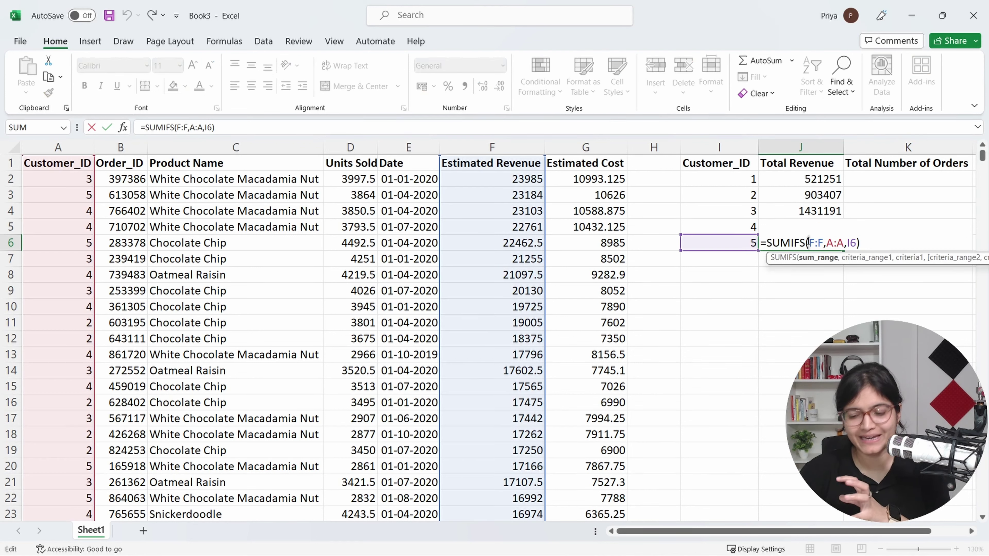
pyautogui.press('Return')
pyautogui.click(720, 250)
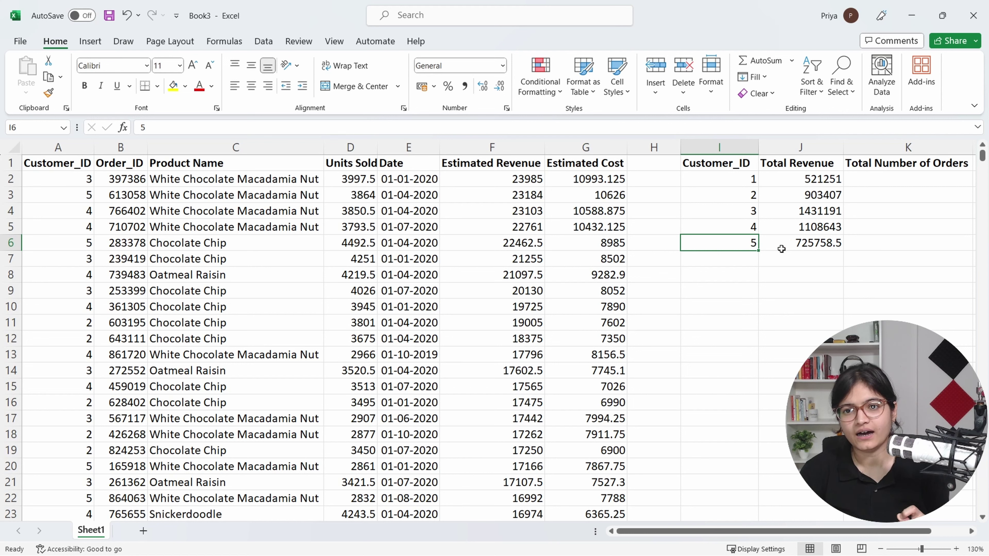
pyautogui.click(745, 224)
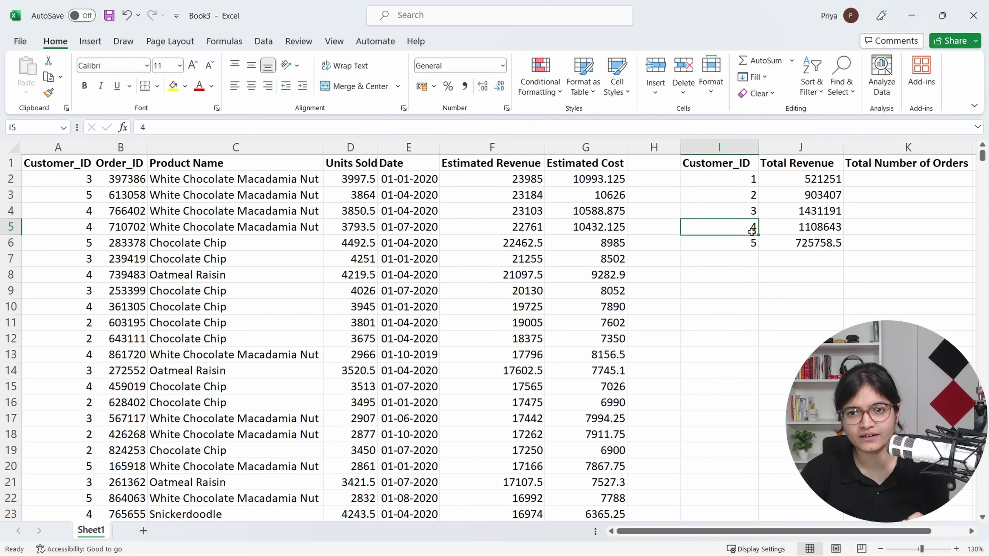
pyautogui.click(751, 215)
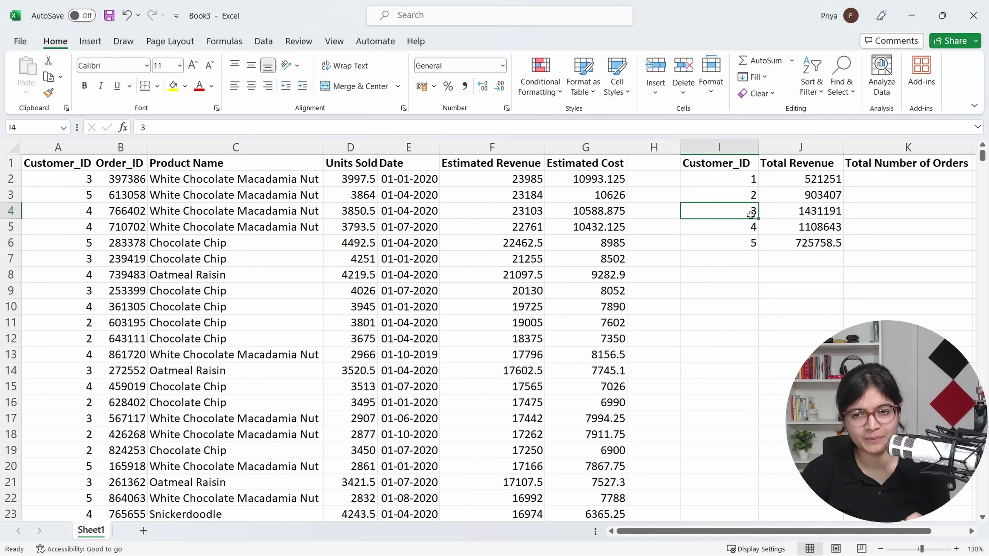
pyautogui.click(751, 194)
pyautogui.click(740, 176)
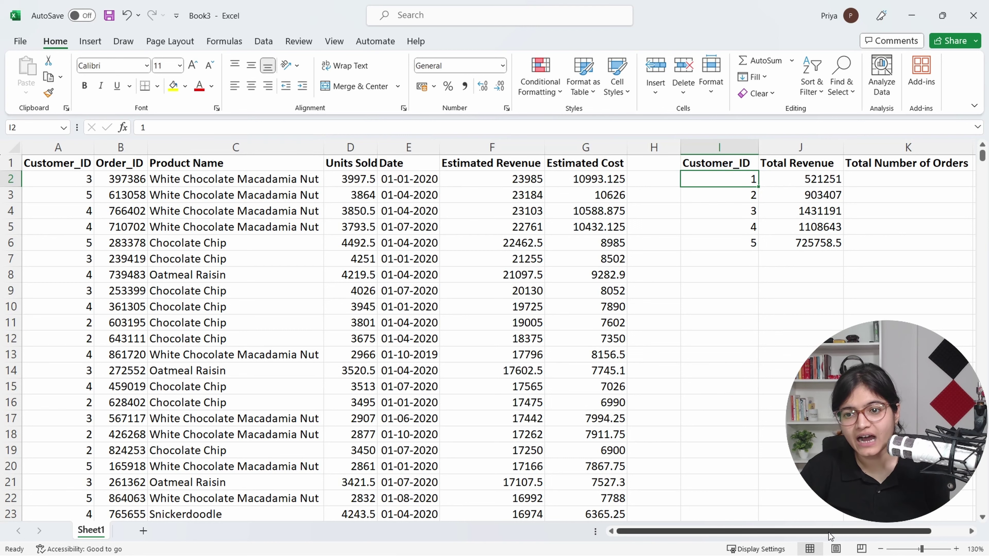
# Step: Enter the formula =COUNTIFS(A:A,I2) in K2 to count the orders of the first customer ID
pyautogui.moveTo(828, 532); pyautogui.dragTo(890, 531)
pyautogui.click(811, 183)
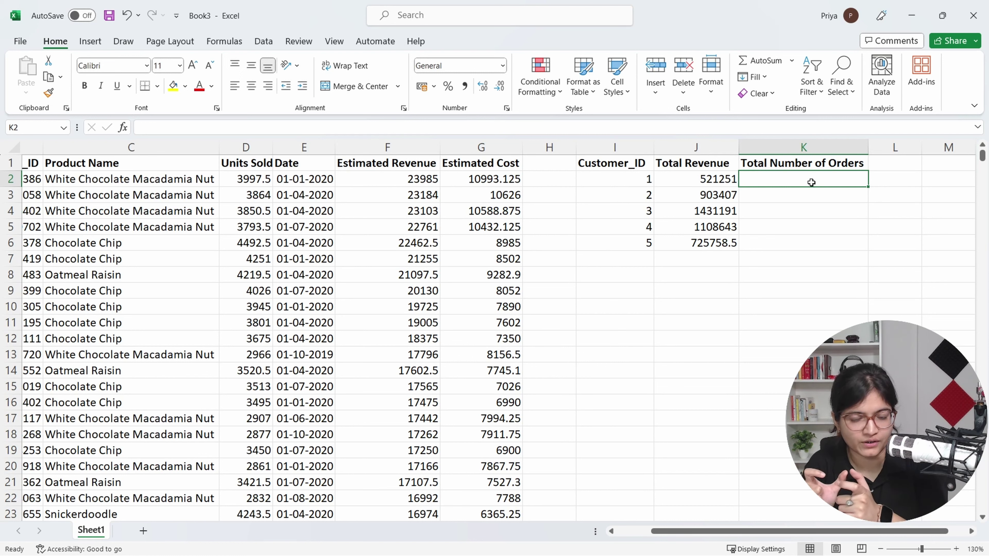
pyautogui.write('=CO')
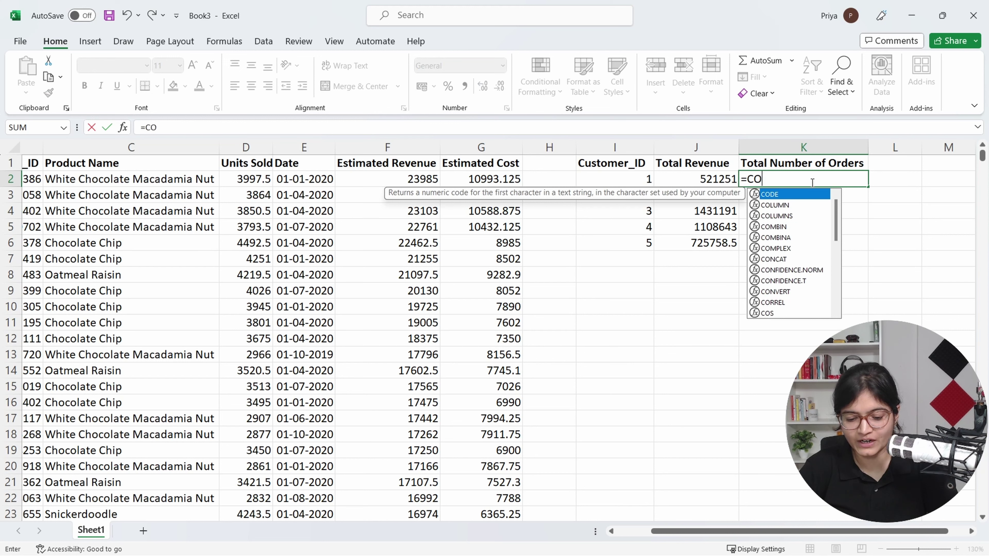
pyautogui.write('UNTIFS(')
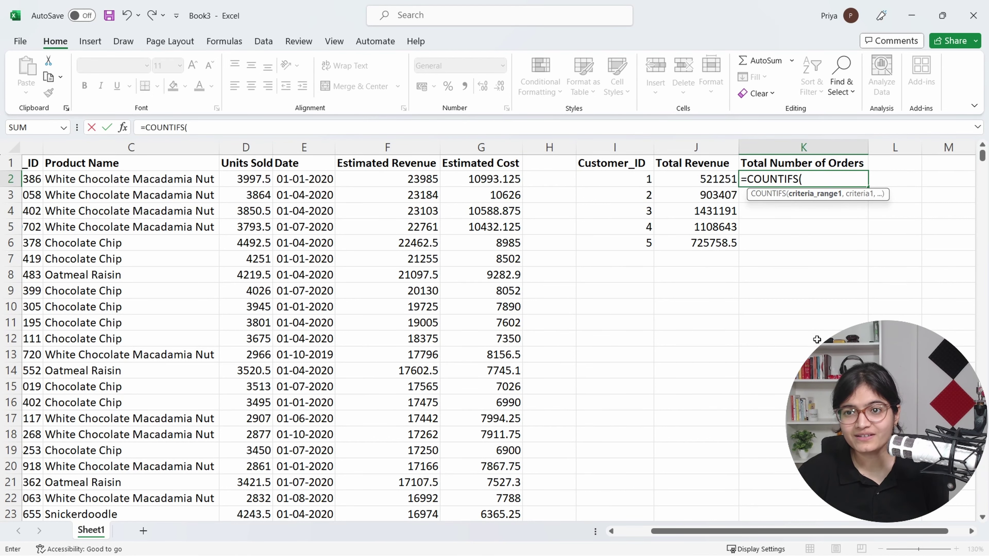
pyautogui.moveTo(794, 531); pyautogui.dragTo(760, 531)
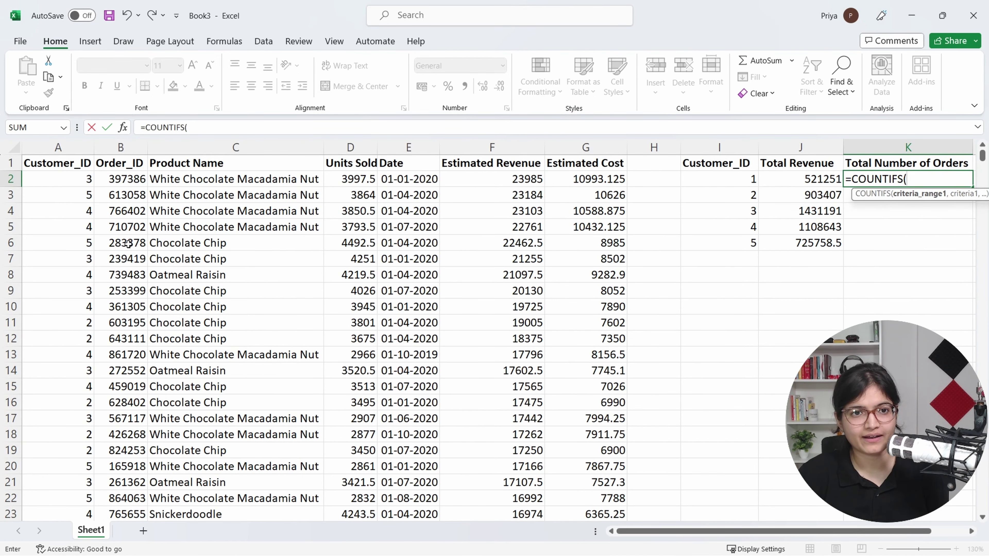
pyautogui.click(64, 147)
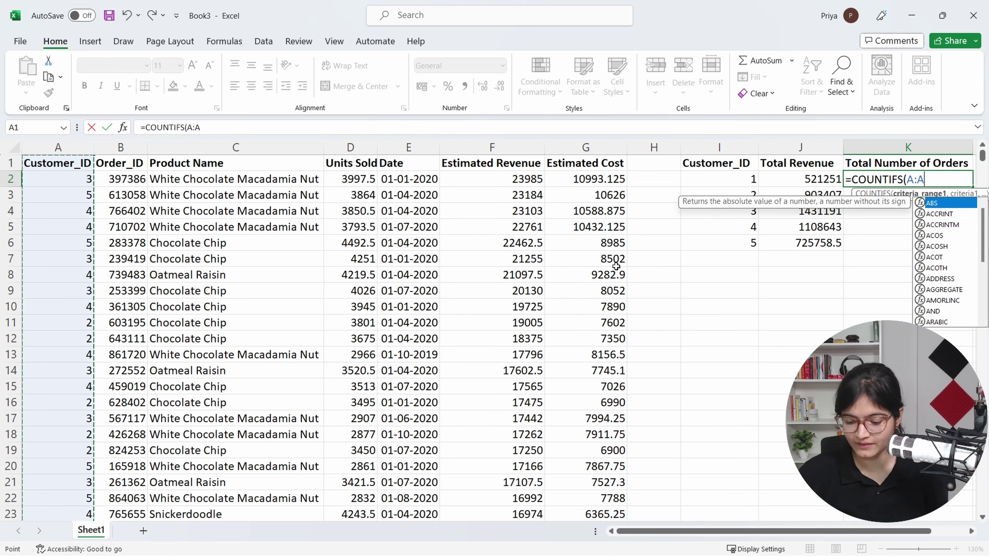
pyautogui.write(',')
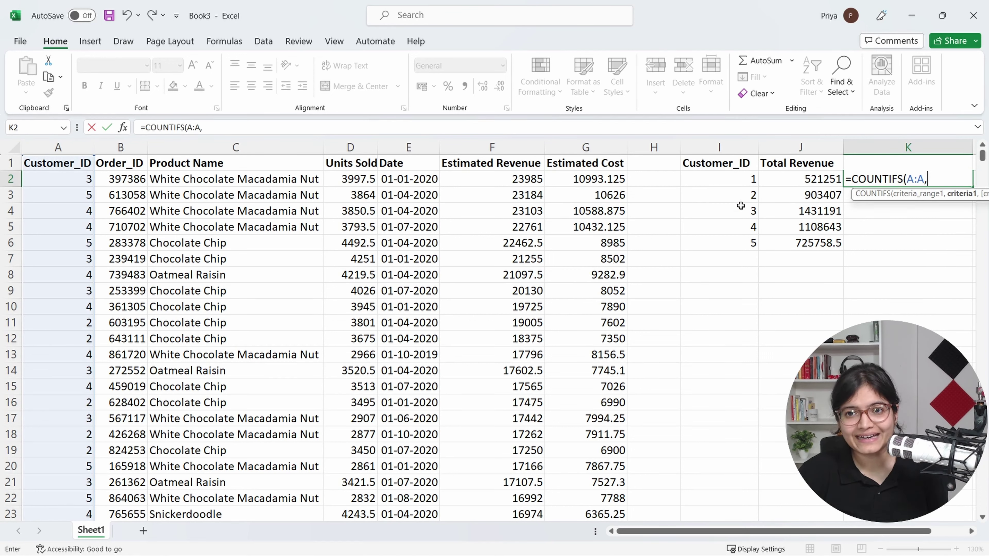
pyautogui.click(738, 179)
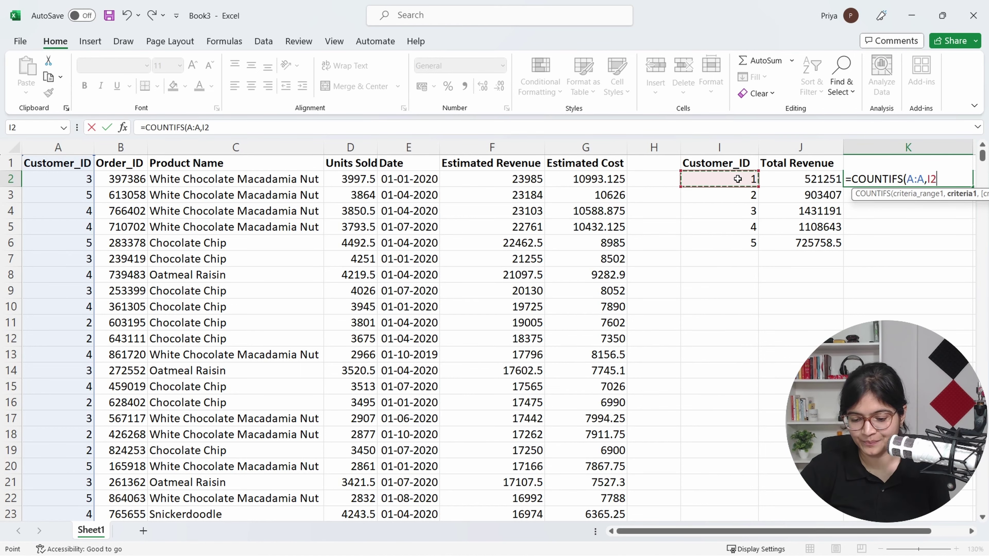
pyautogui.write(')')
pyautogui.press('Return')
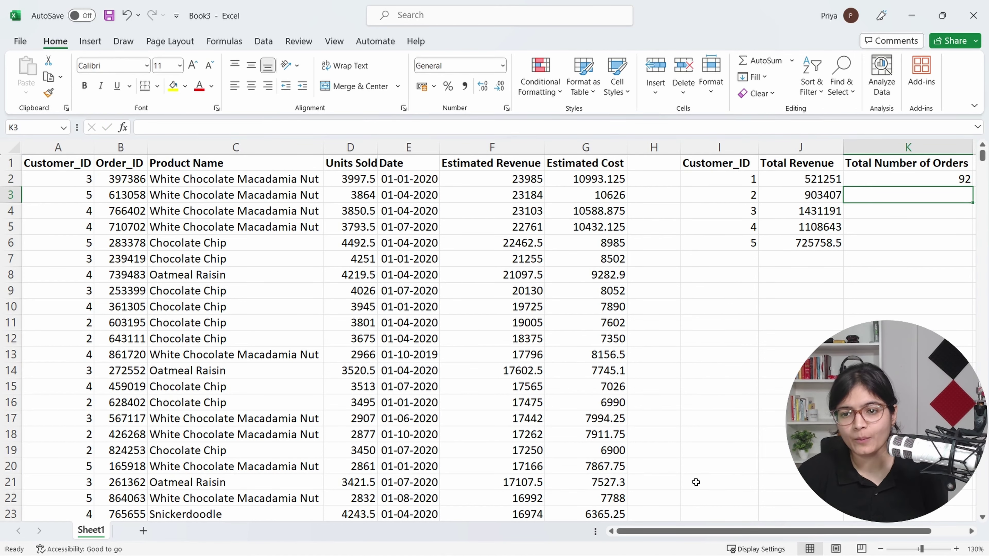
# Step: Fill the Total Number of Orders formula from K2 down through K6 for the remaining customer IDs
pyautogui.moveTo(709, 529); pyautogui.dragTo(794, 528)
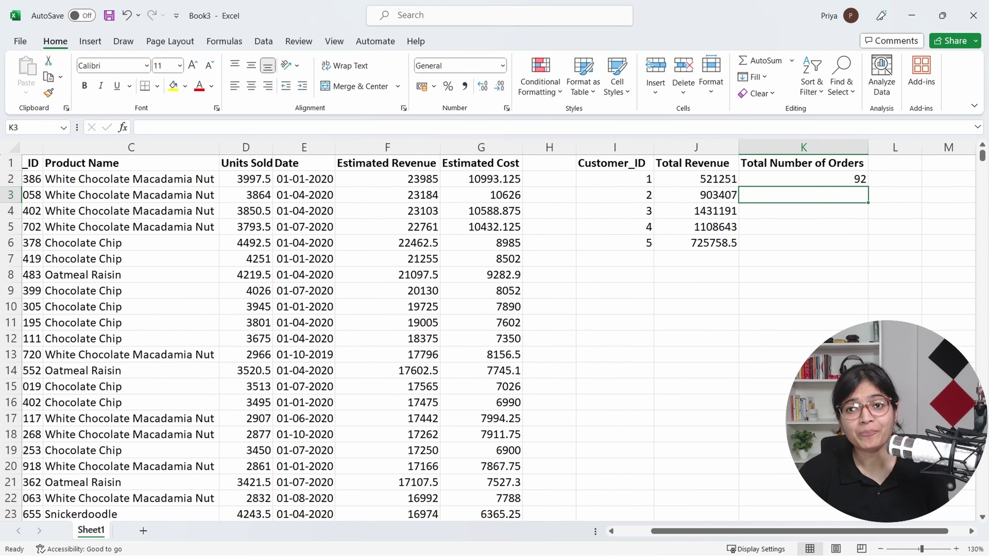
pyautogui.click(628, 181)
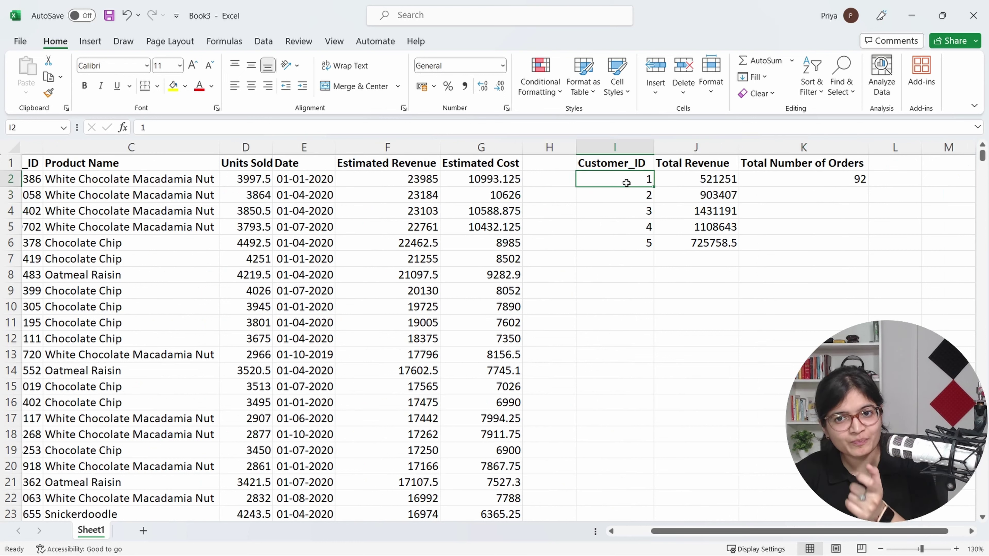
pyautogui.click(784, 182)
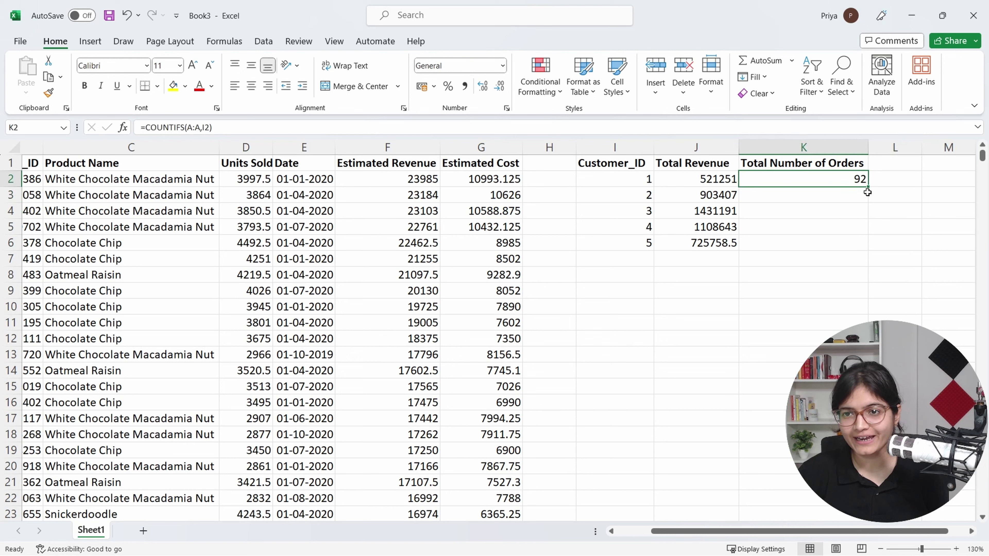
pyautogui.moveTo(868, 188); pyautogui.dragTo(866, 249)
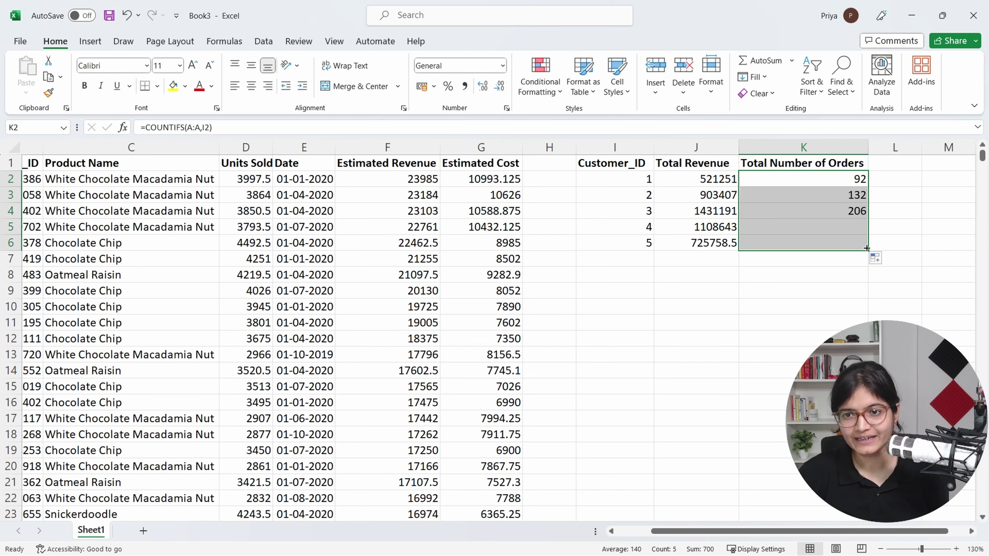
pyautogui.click(796, 263)
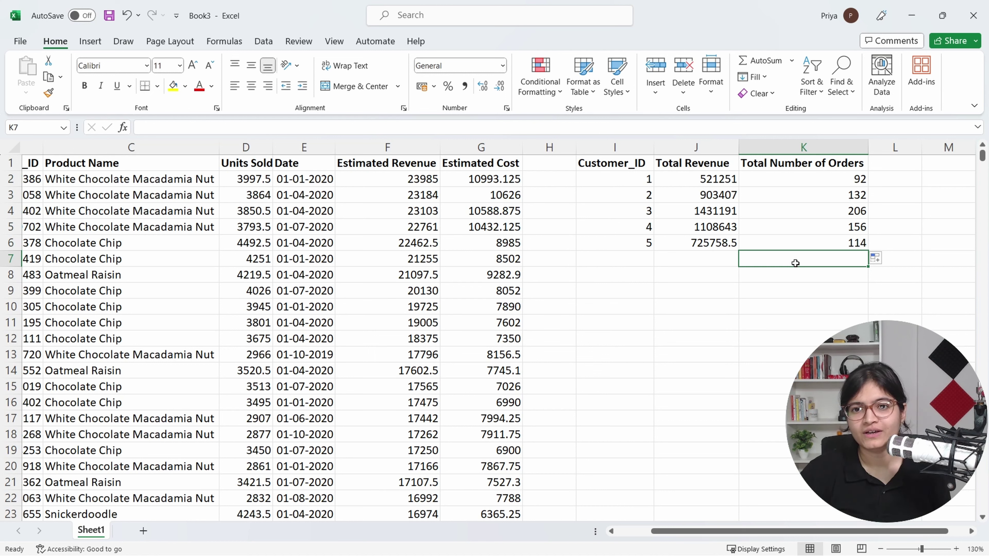
# Step: Review the total revenue and number of orders of customer IDs 2 to 5 in the summary table, plus the source sales data
pyautogui.click(647, 206)
pyautogui.click(730, 199)
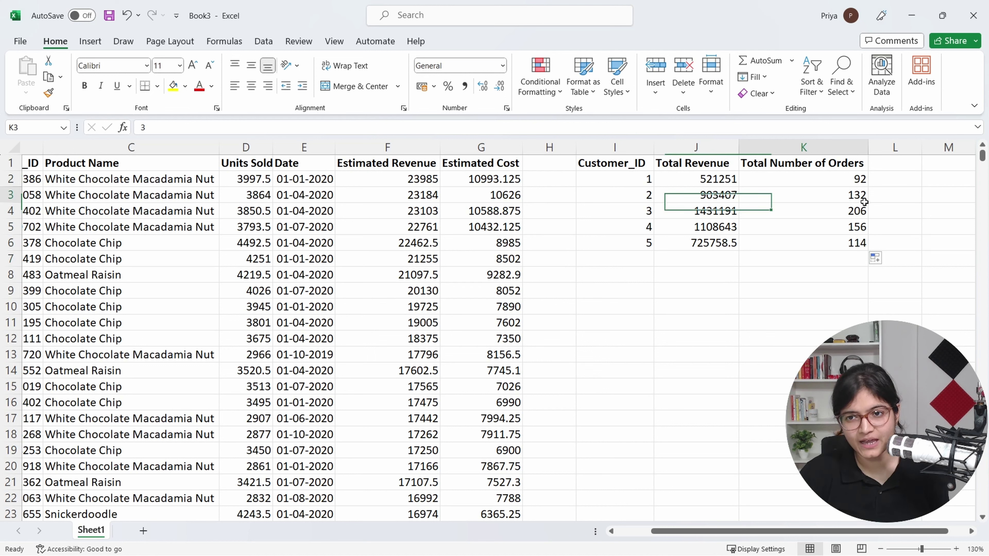
pyautogui.click(864, 204)
pyautogui.click(597, 211)
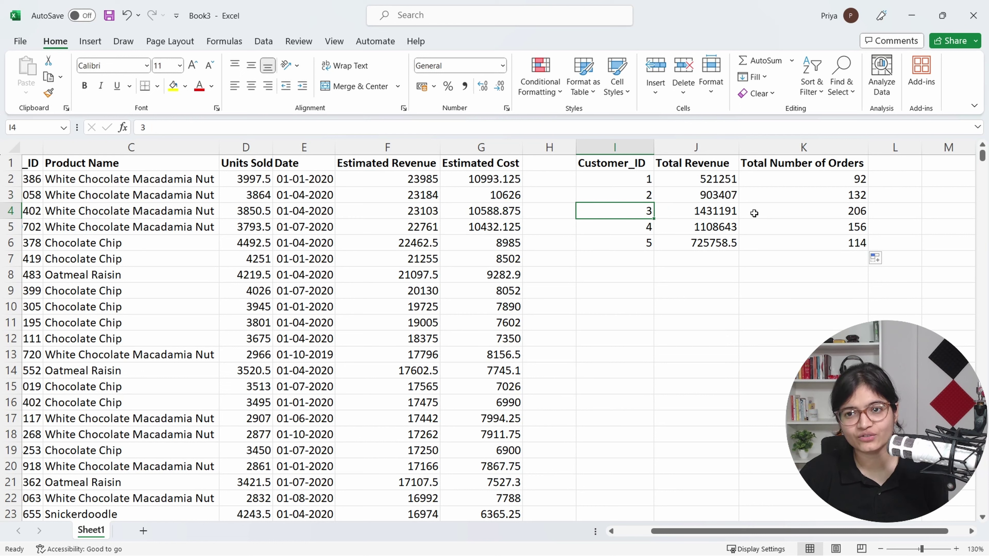
pyautogui.click(775, 213)
pyautogui.moveTo(777, 219); pyautogui.dragTo(774, 223)
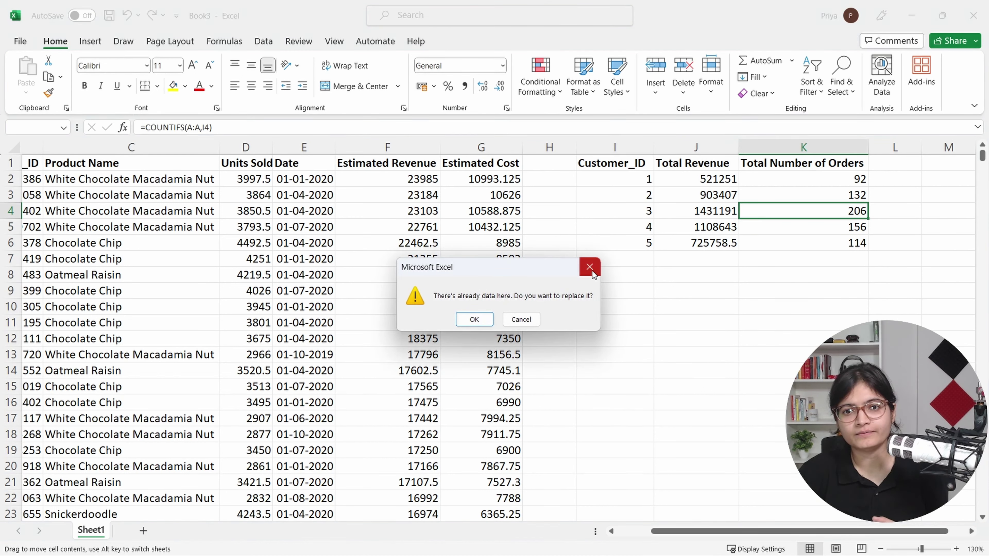
pyautogui.click(521, 319)
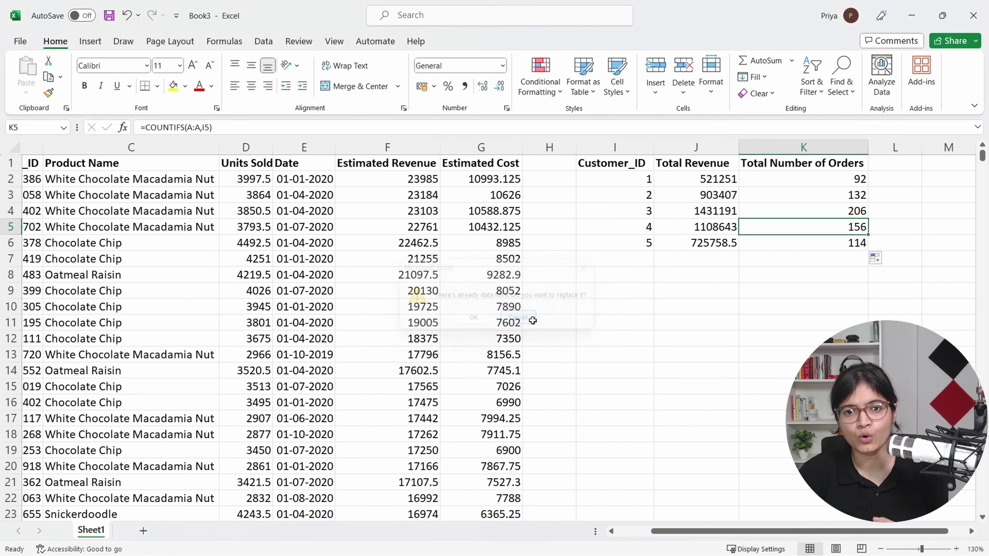
pyautogui.click(744, 259)
pyautogui.click(653, 227)
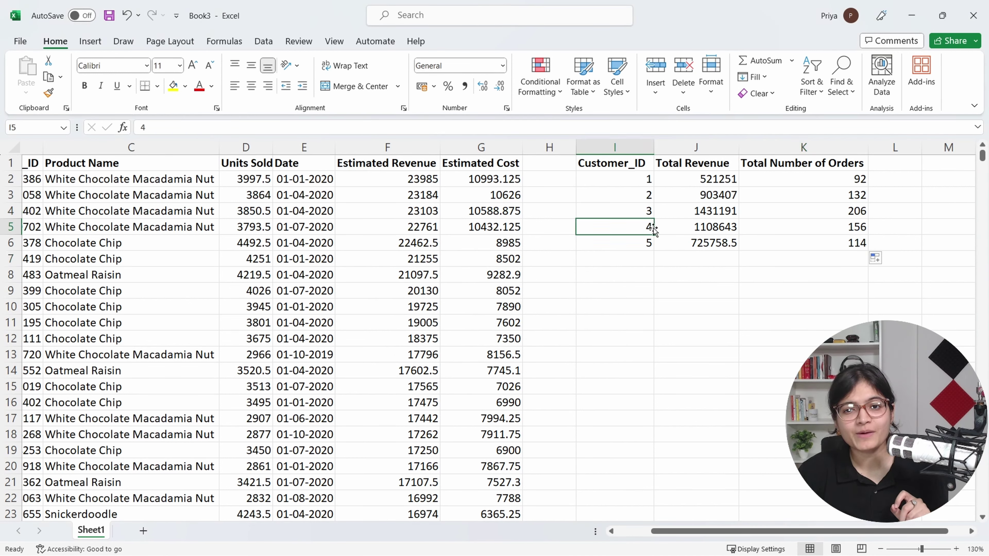
pyautogui.click(819, 231)
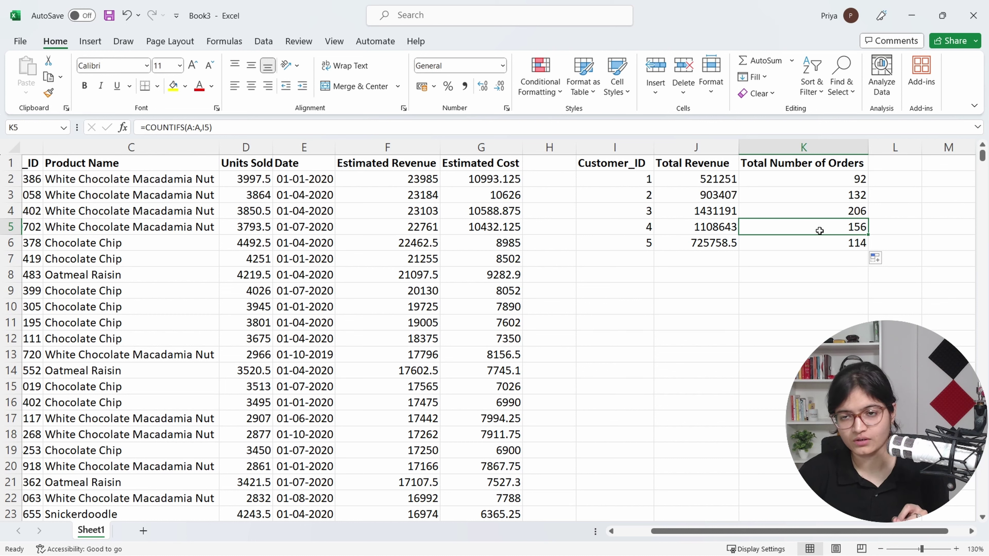
pyautogui.click(625, 245)
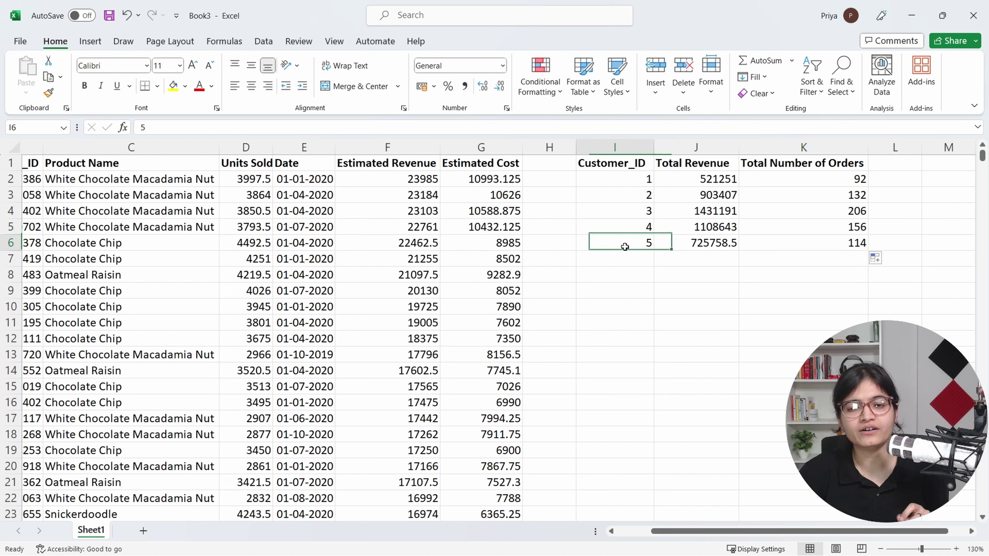
pyautogui.click(773, 248)
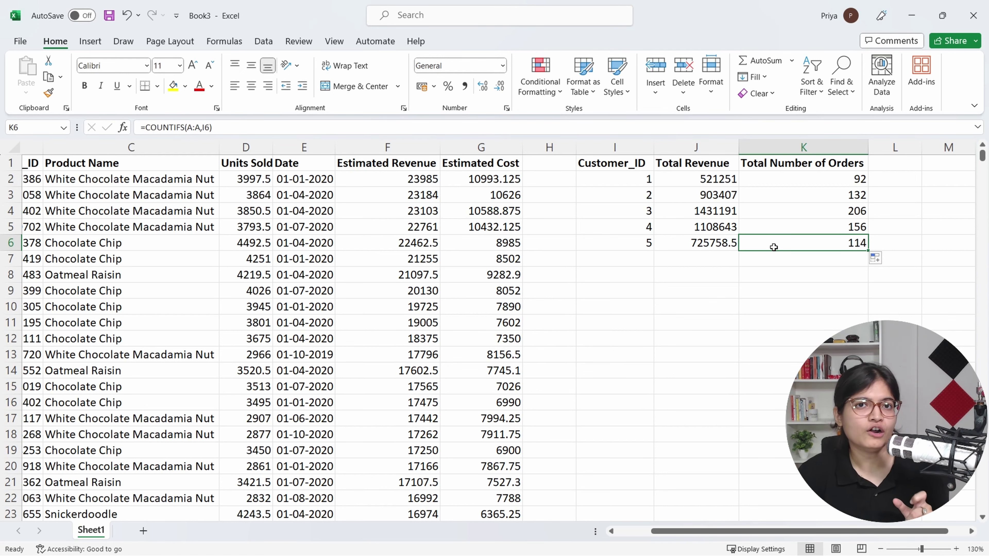
pyautogui.moveTo(821, 529); pyautogui.dragTo(770, 526)
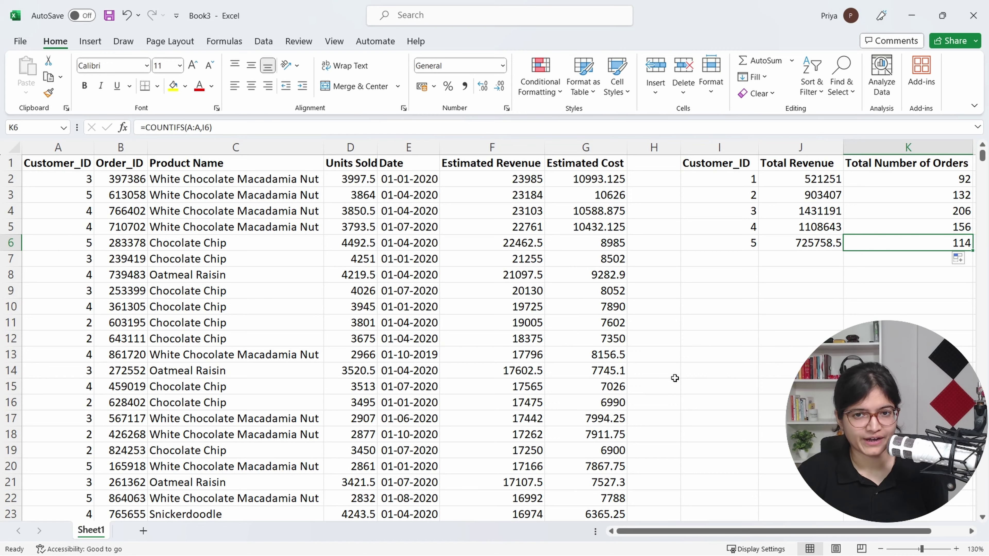
pyautogui.scroll(-4, 673, 376)
pyautogui.scroll(4, 675, 379)
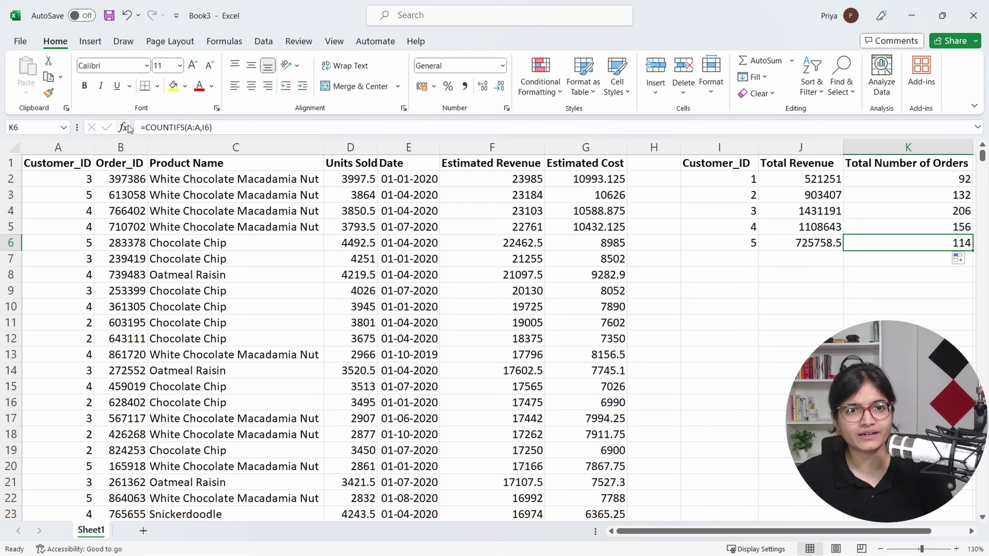
pyautogui.click(90, 41)
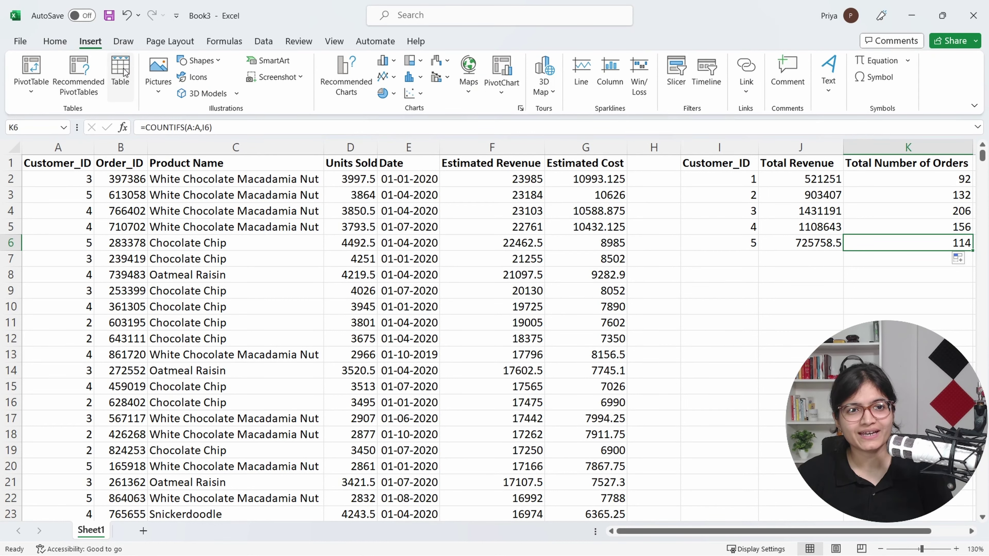
pyautogui.click(121, 72)
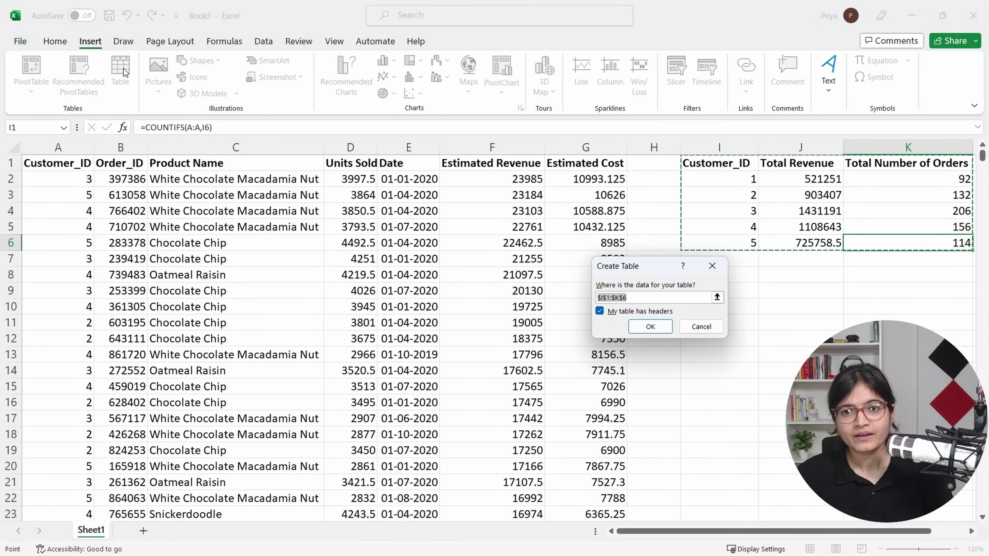
pyautogui.click(703, 326)
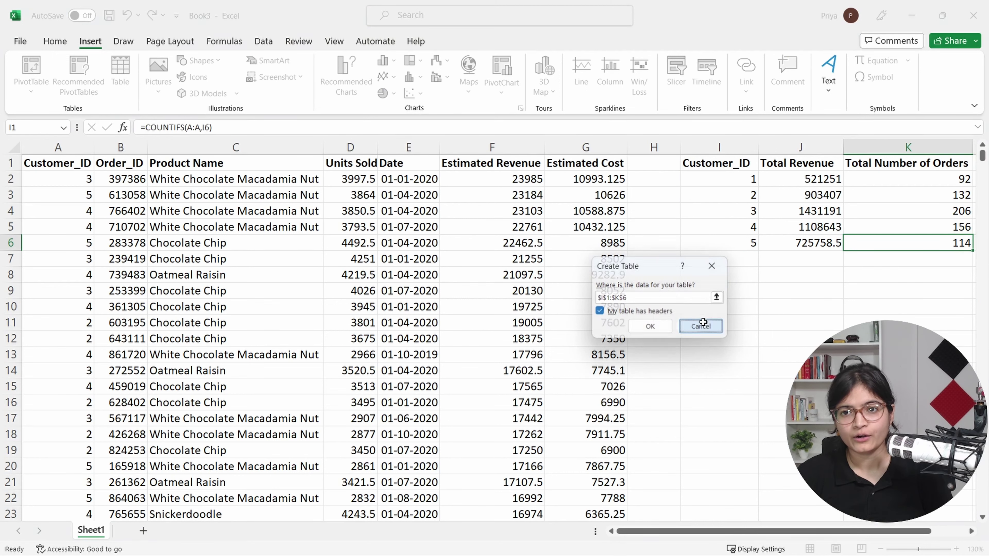
# Step: Convert the sales data range A1:G701 into a table with headers
pyautogui.click(77, 165)
pyautogui.click(121, 72)
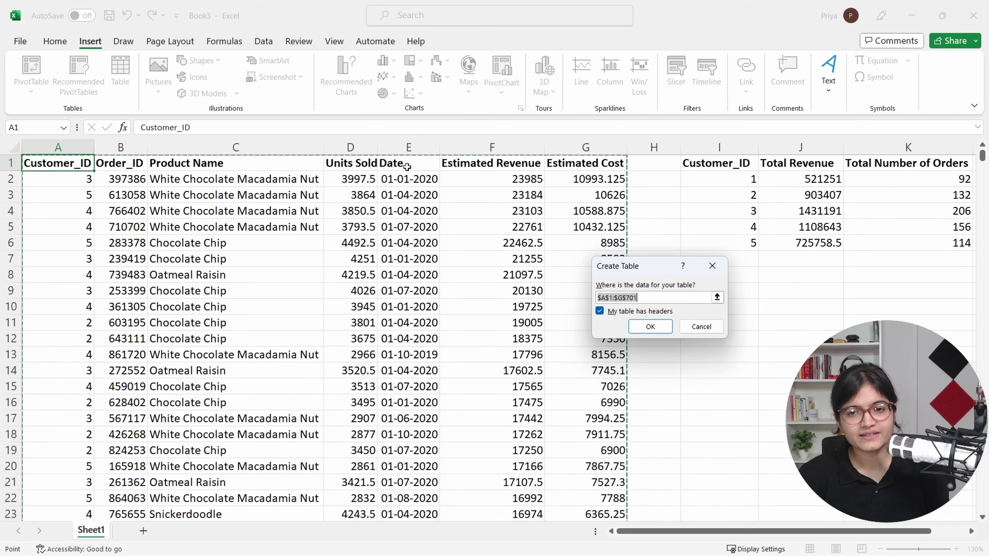
pyautogui.click(655, 330)
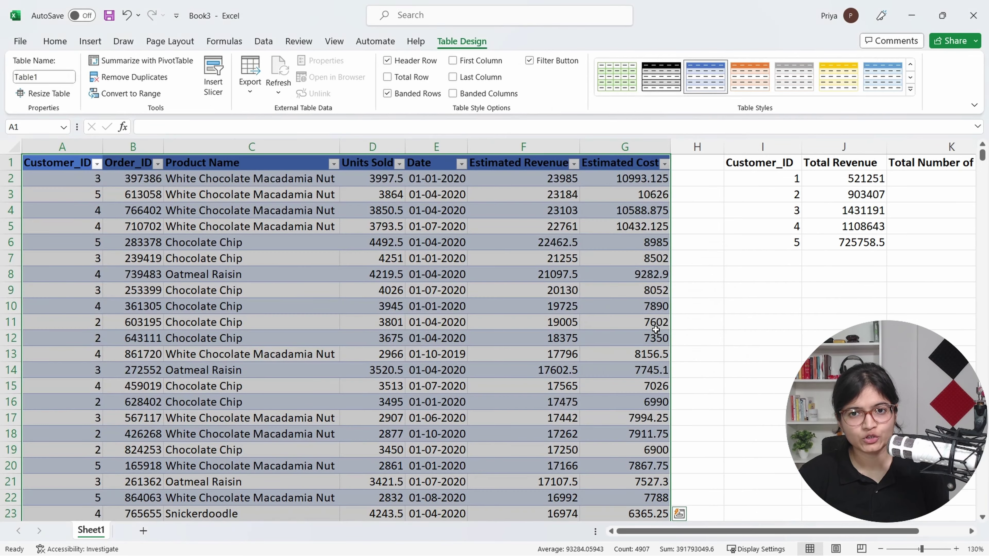
pyautogui.click(746, 329)
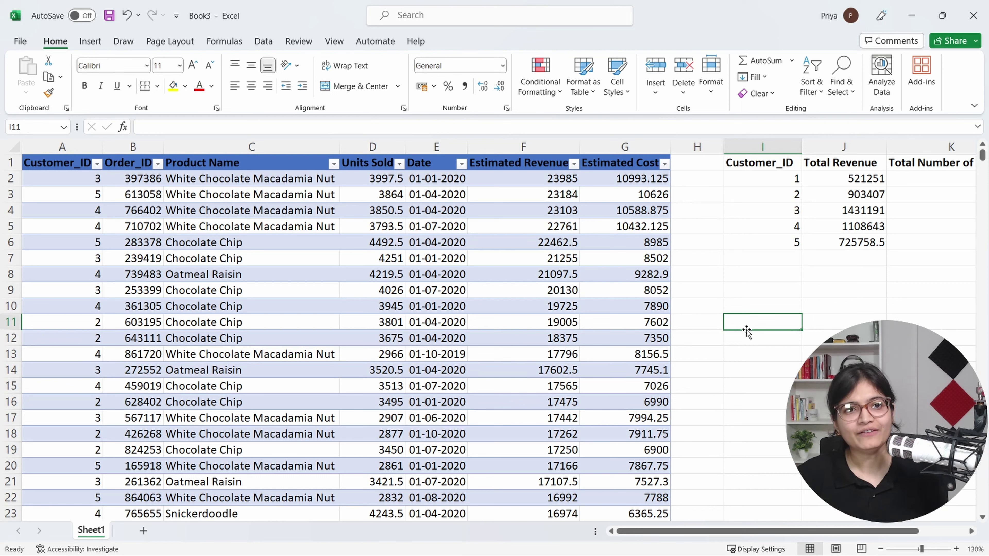
pyautogui.click(90, 43)
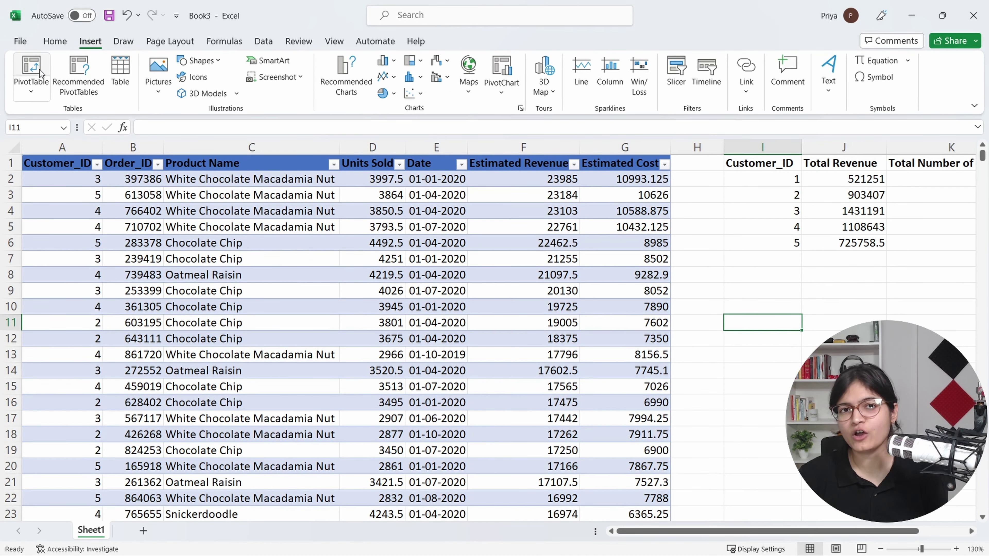
pyautogui.click(32, 70)
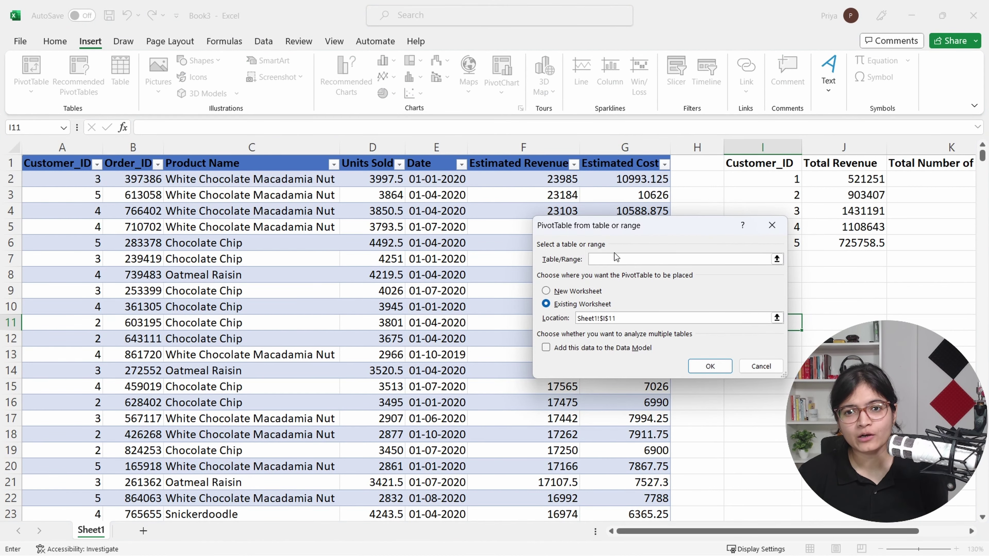
pyautogui.click(756, 372)
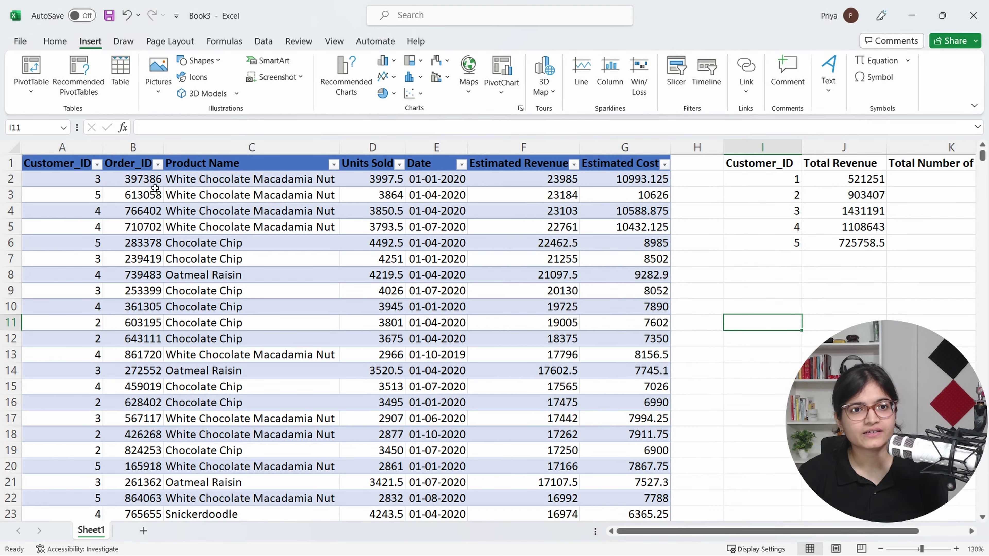
# Step: Undo the conversion of the sales data into a table
pyautogui.click(55, 41)
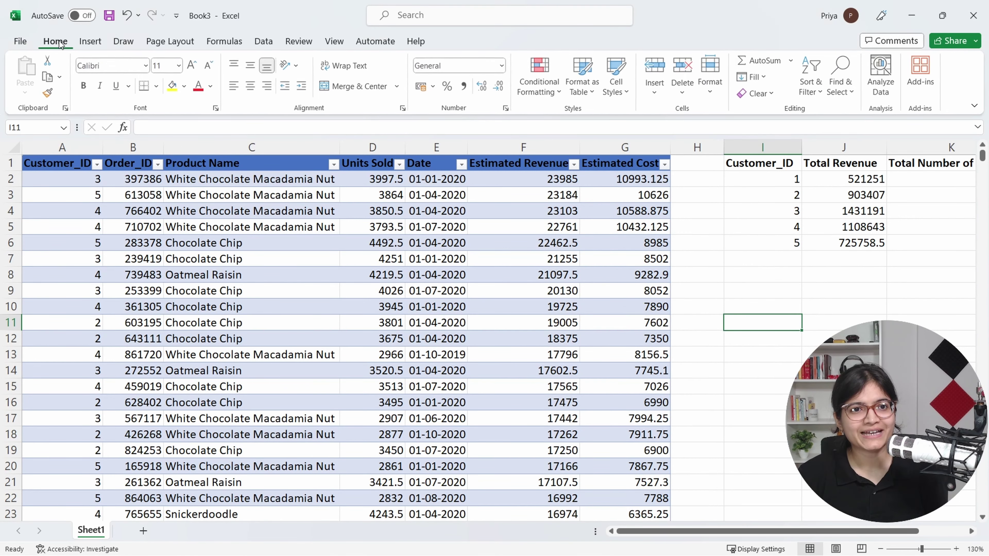
pyautogui.click(19, 41)
pyautogui.click(18, 45)
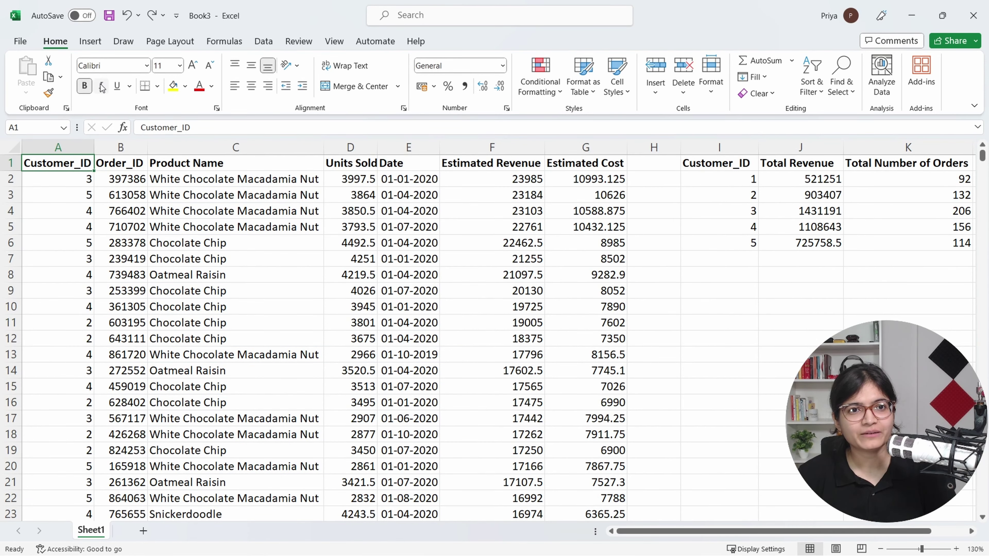
# Step: Create a table from the sales data in A1:G701, using the first row as headers
pyautogui.click(90, 41)
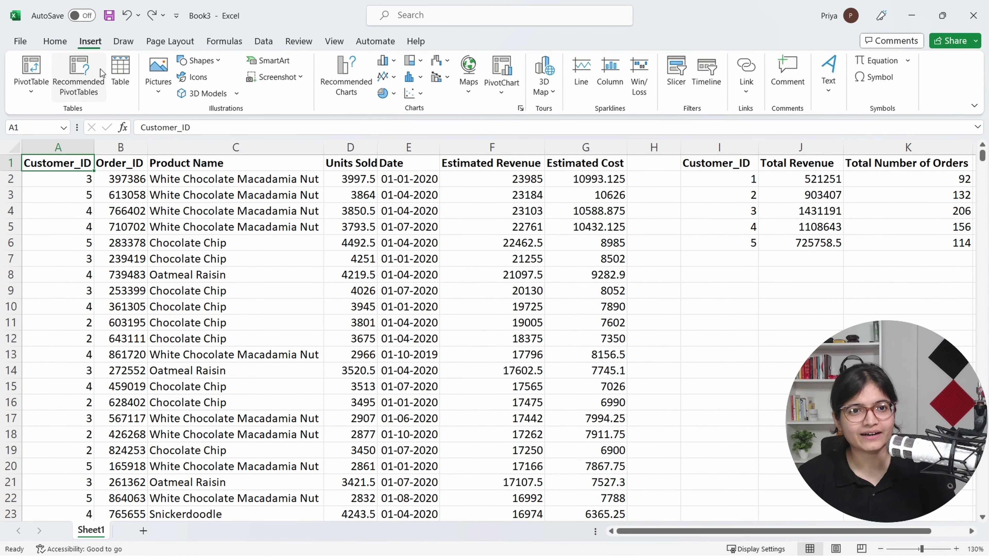
pyautogui.click(117, 80)
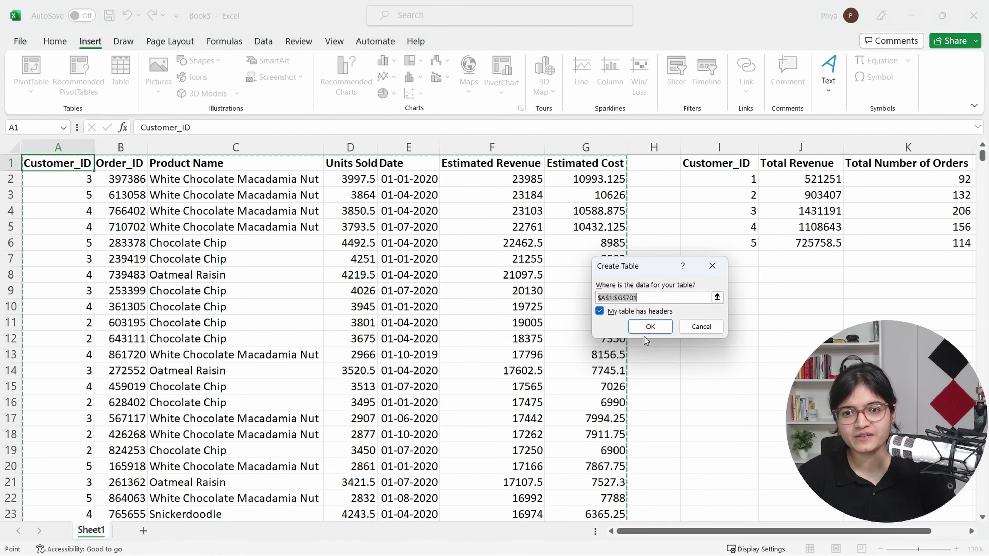
pyautogui.click(650, 326)
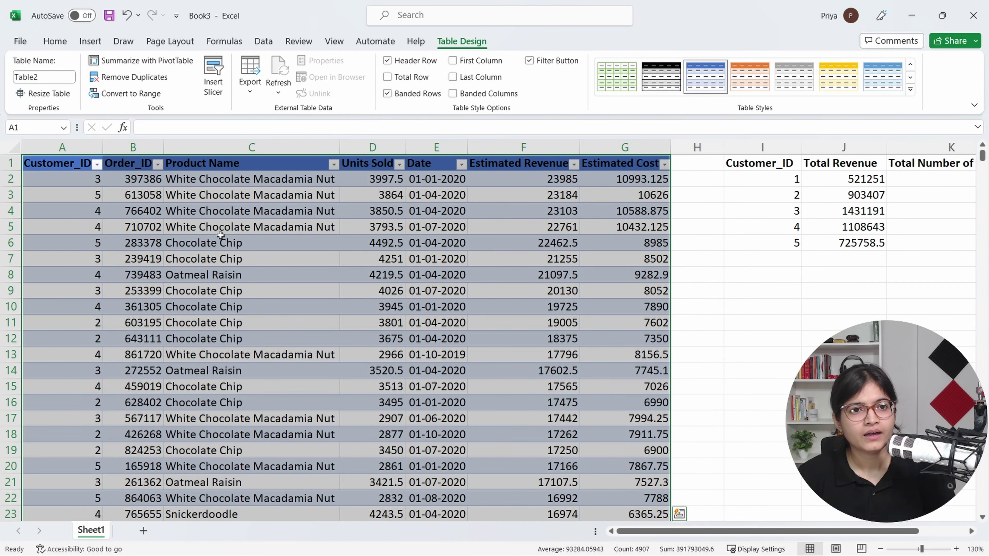
# Step: Rename the sales data table as BakerySalesData
pyautogui.click(57, 80)
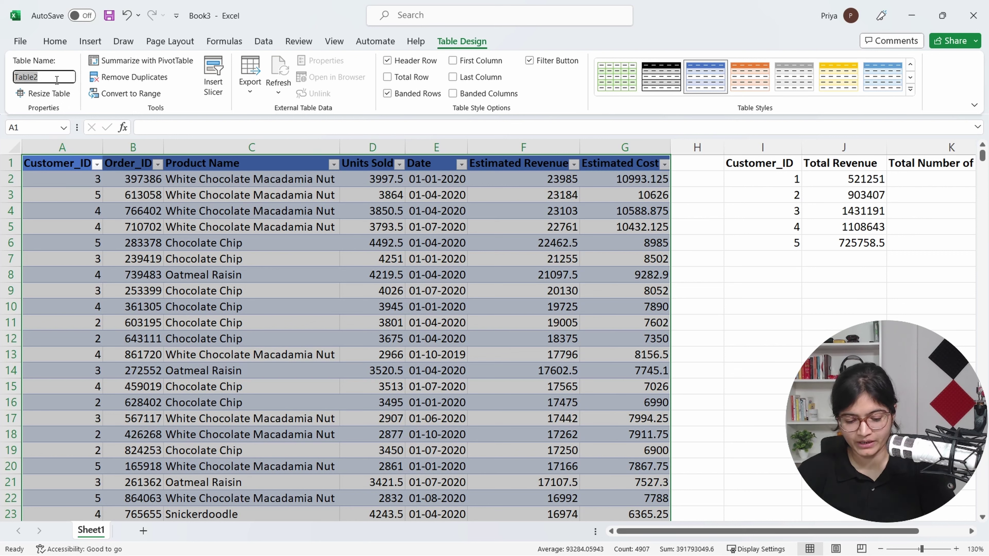
pyautogui.write('Sa')
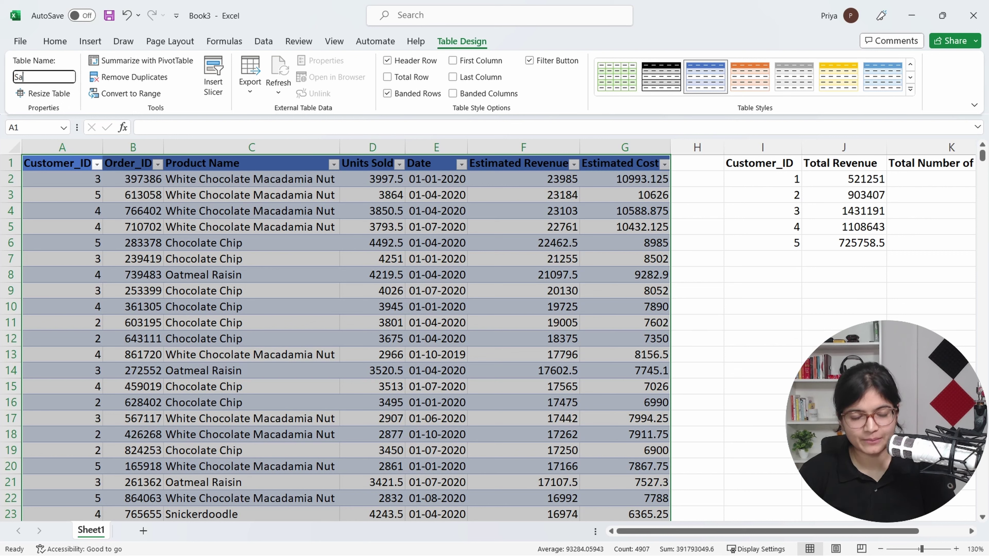
pyautogui.write('les')
pyautogui.press('BackSpace')
pyautogui.press('BackSpace')
pyautogui.press('BackSpace')
pyautogui.press('BackSpace')
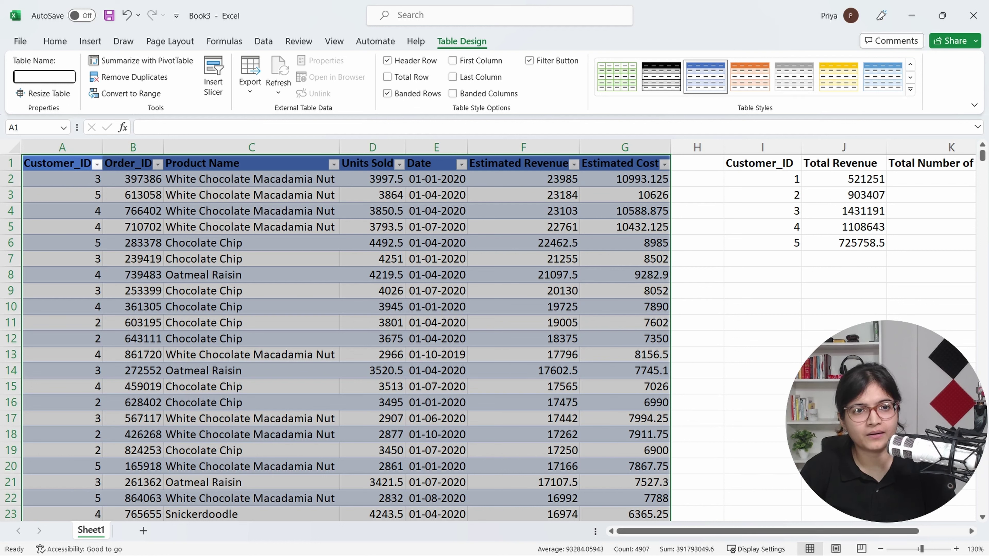
pyautogui.write('Bakery')
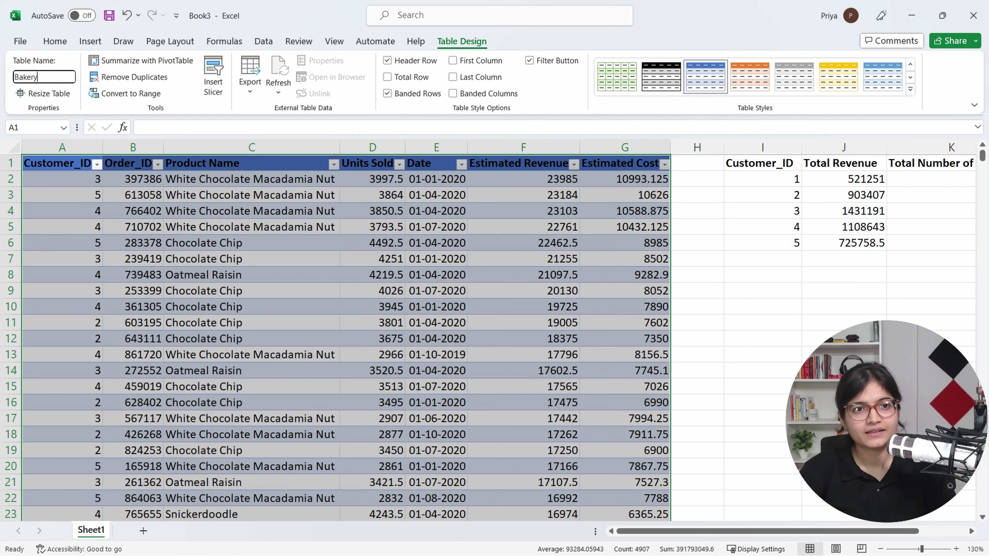
pyautogui.write('Sales')
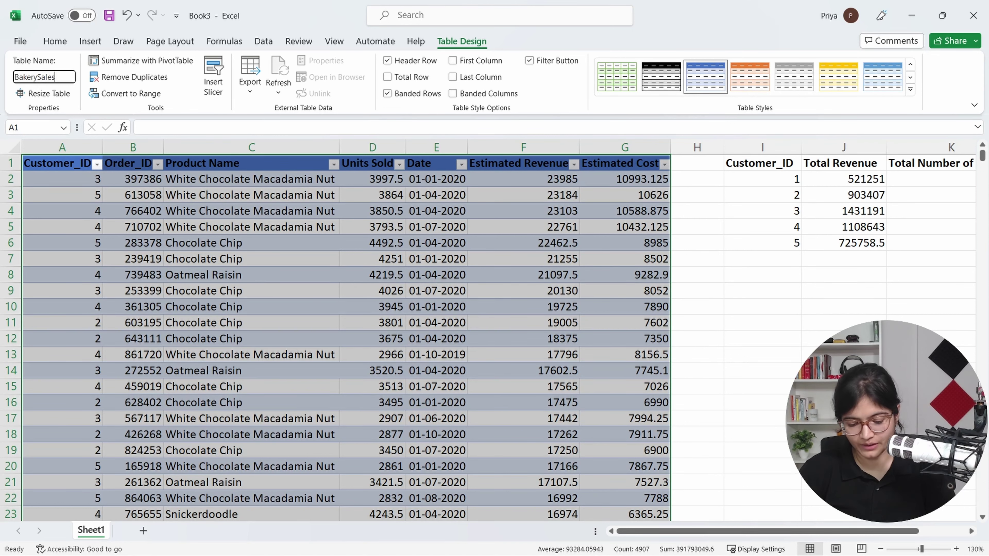
pyautogui.write('Data')
pyautogui.press('Return')
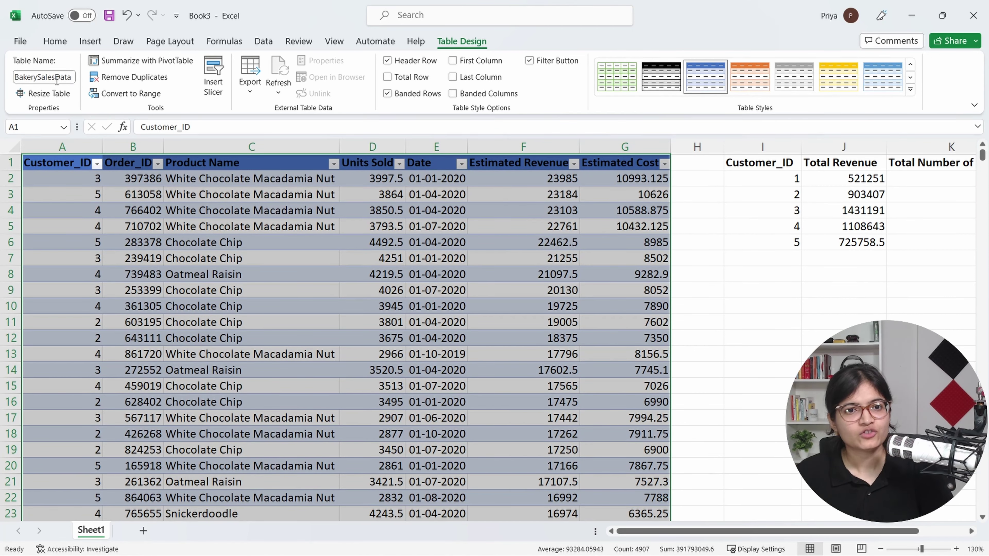
pyautogui.click(711, 244)
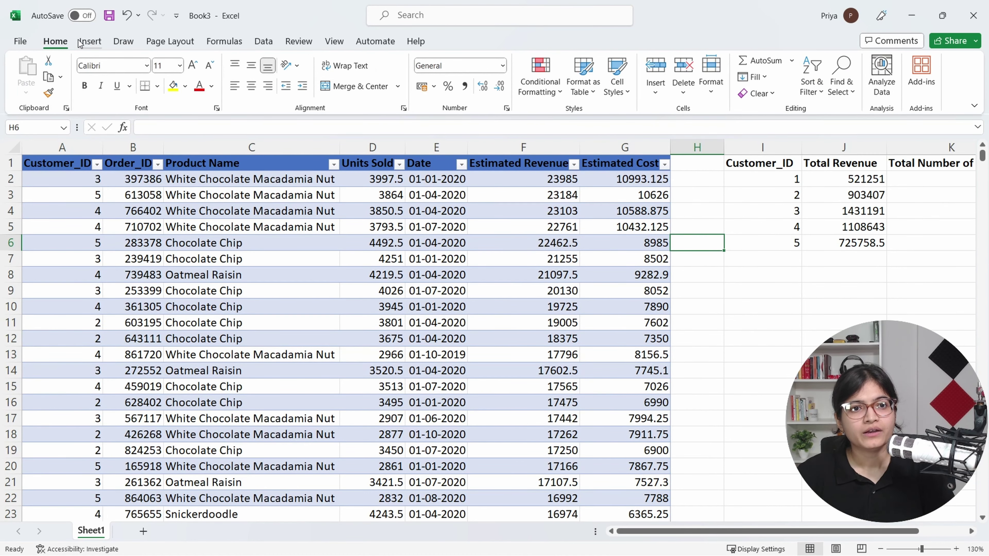
pyautogui.click(89, 41)
pyautogui.click(31, 70)
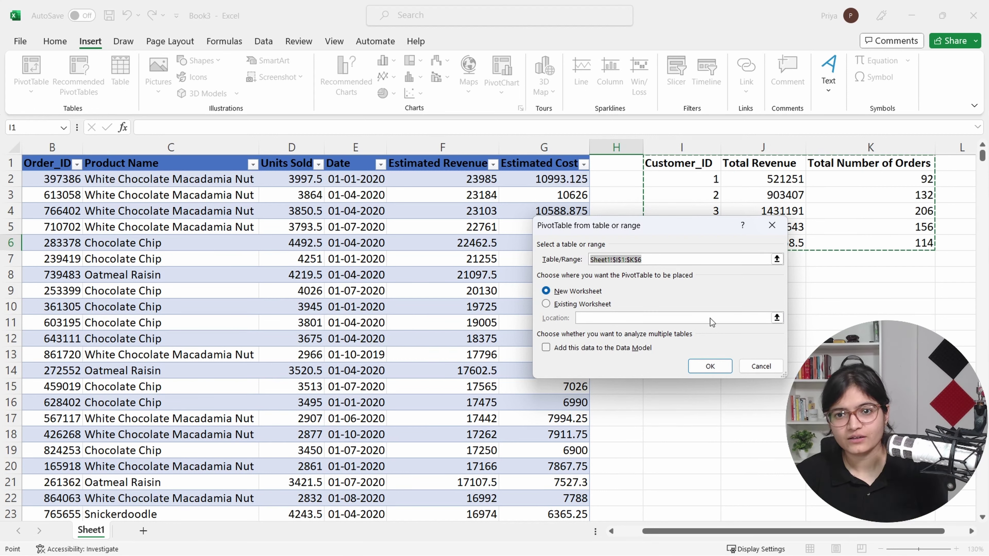
pyautogui.click(760, 366)
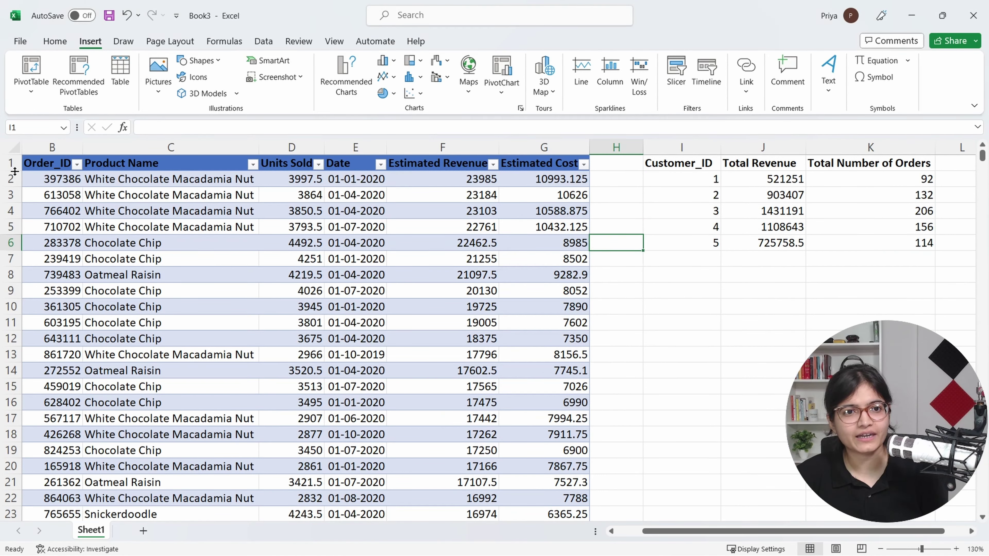
# Step: Insert a PivotTable on a new worksheet using the BakerySalesData table as its source
pyautogui.click(59, 168)
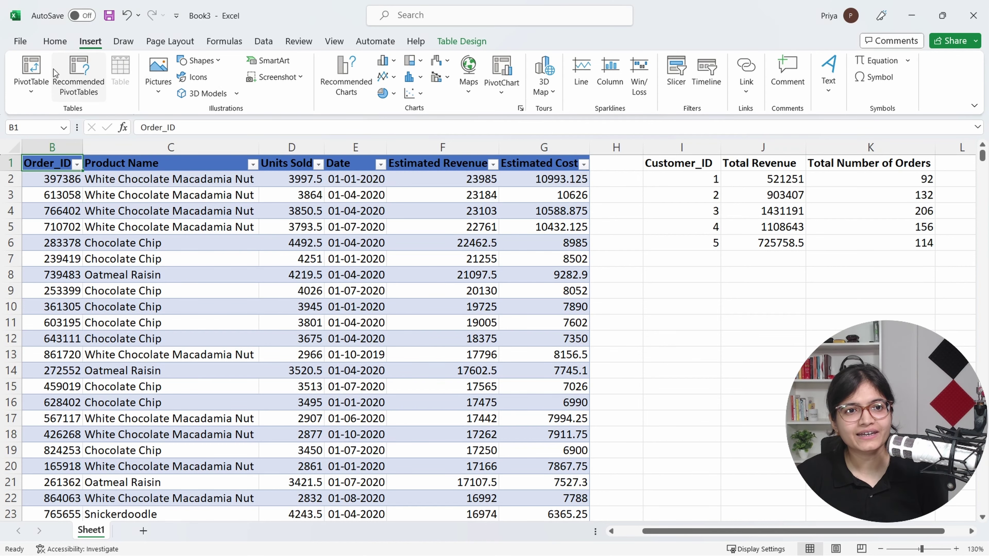
pyautogui.click(33, 71)
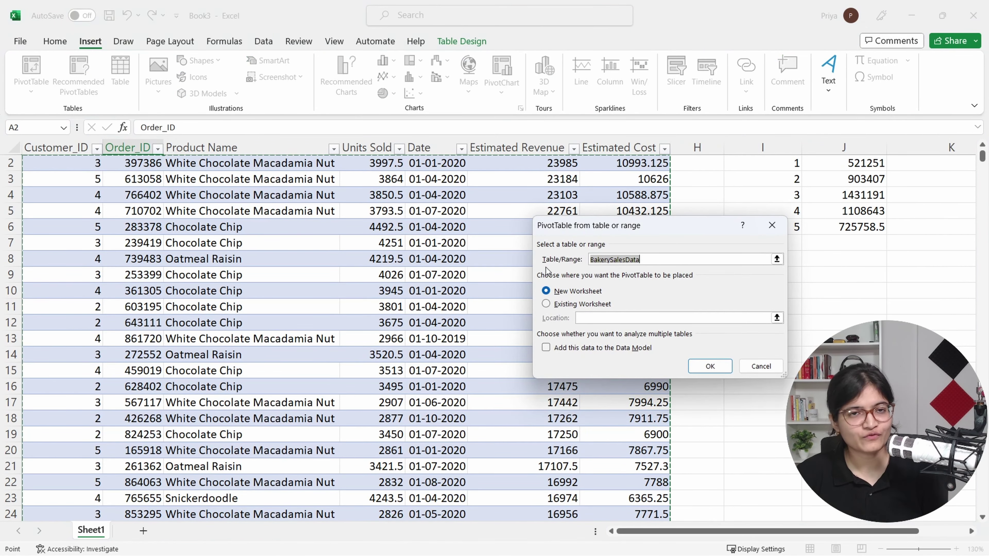
pyautogui.click(611, 260)
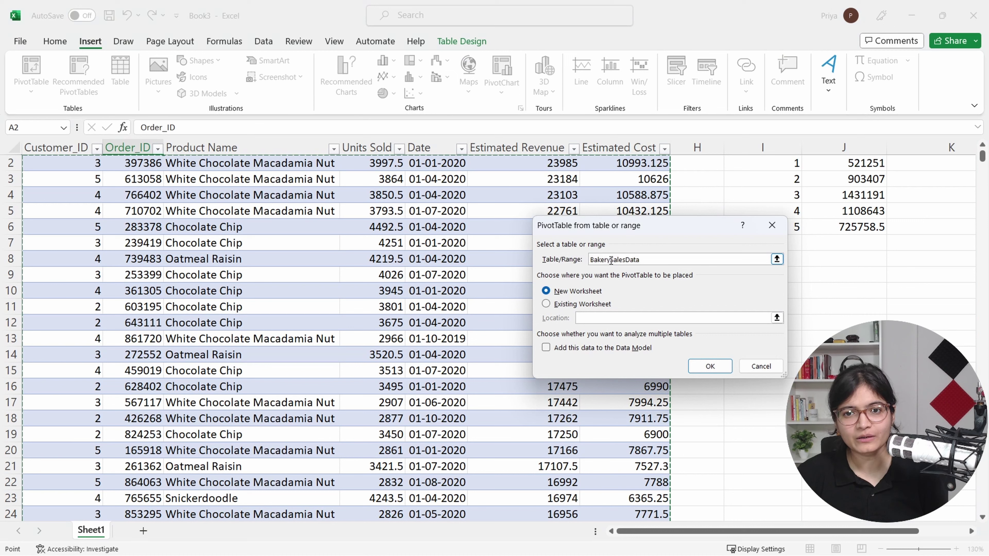
pyautogui.doubleClick(611, 260)
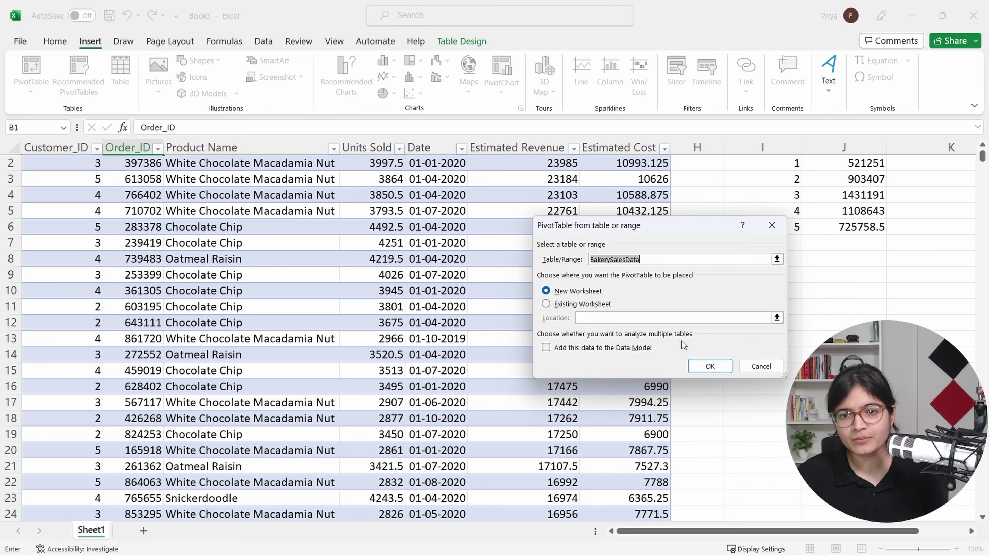
pyautogui.click(710, 367)
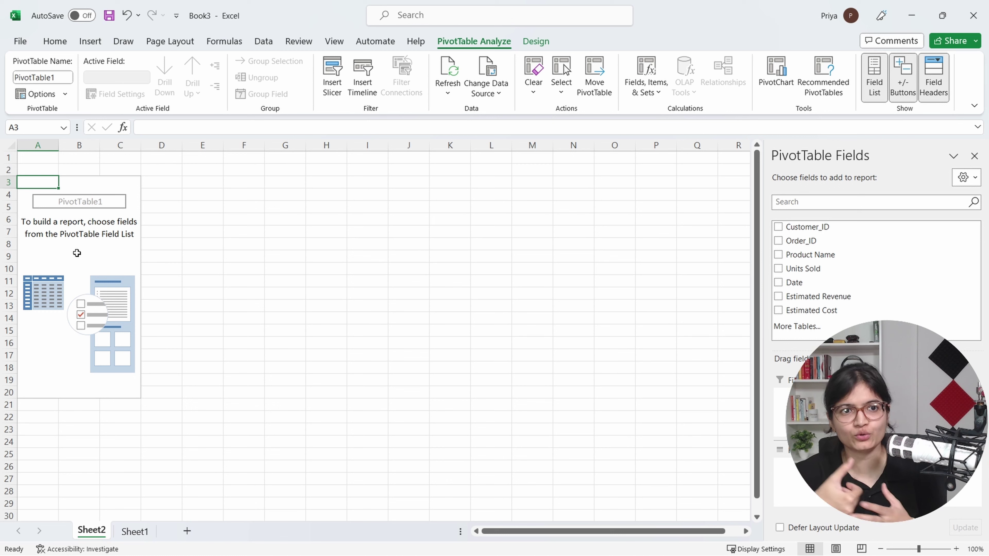
# Step: Set Customer_ID as the PivotTable's row field and add Estimated Revenue to its values as a sum
pyautogui.click(64, 77)
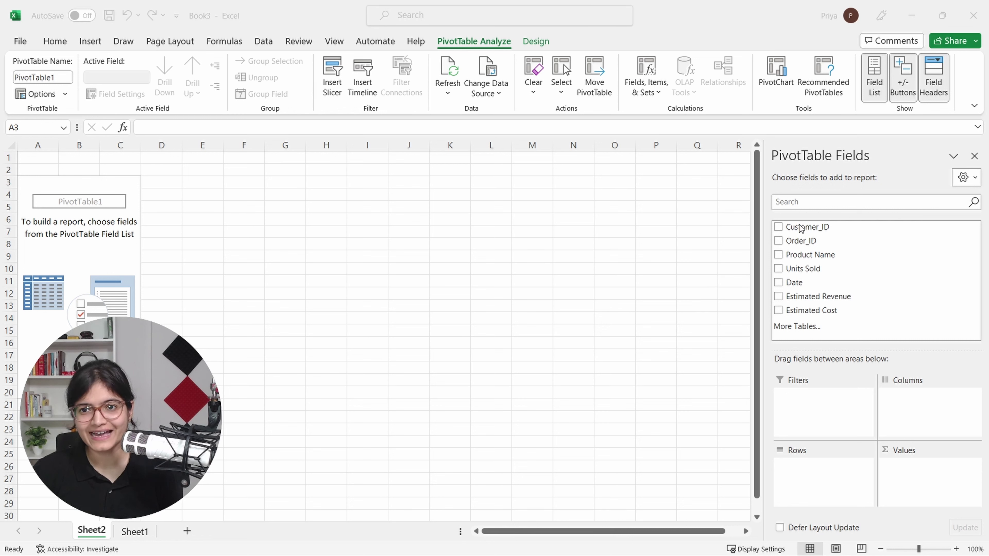
pyautogui.click(89, 320)
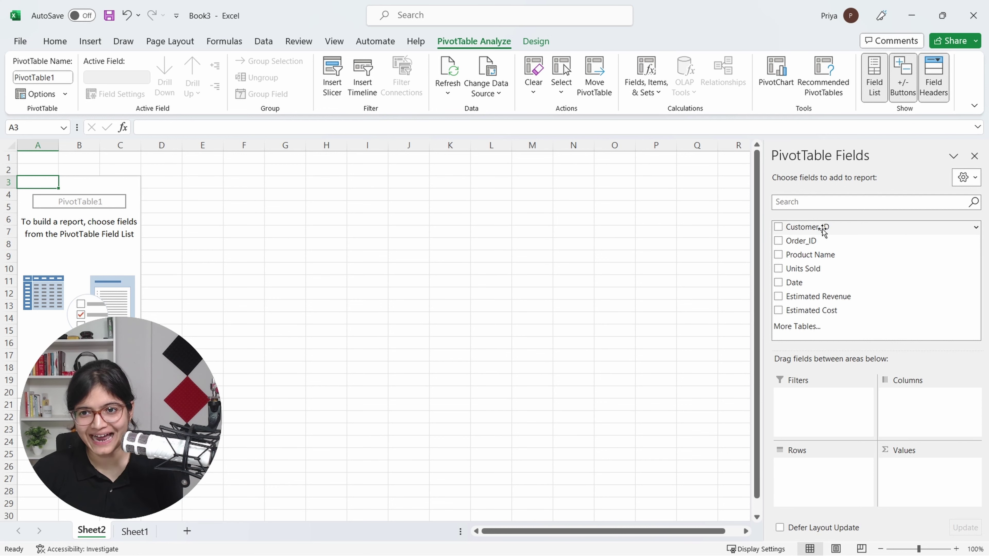
pyautogui.moveTo(823, 230); pyautogui.dragTo(810, 467)
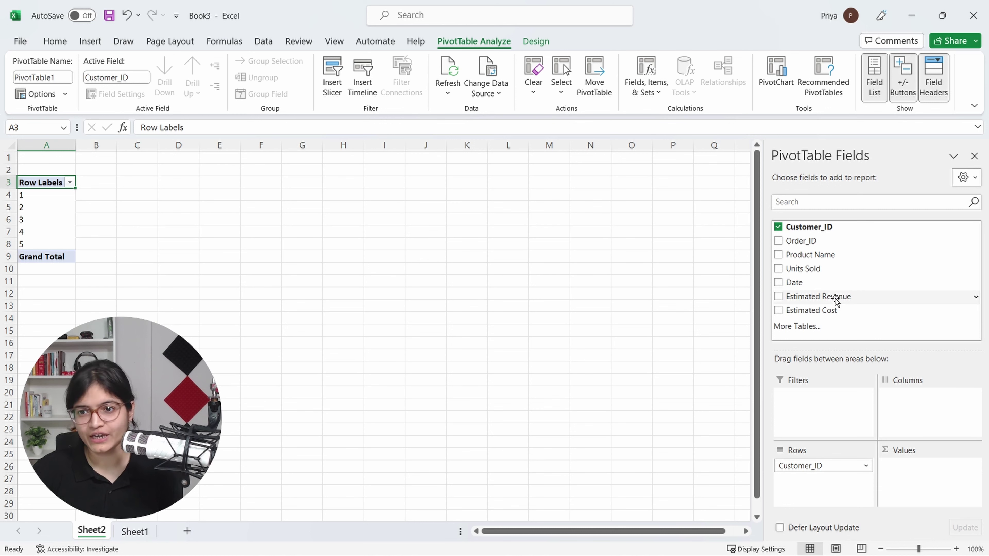
pyautogui.moveTo(837, 300); pyautogui.dragTo(923, 469)
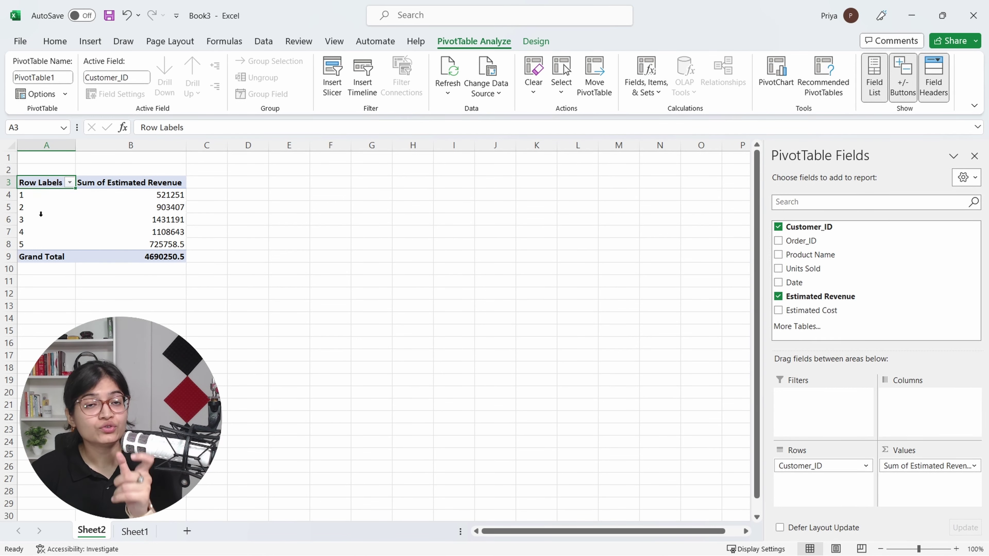
# Step: Compare the SUMIFS total revenue per customer on Sheet1 with the PivotTable's revenue sums on Sheet2
pyautogui.click(150, 532)
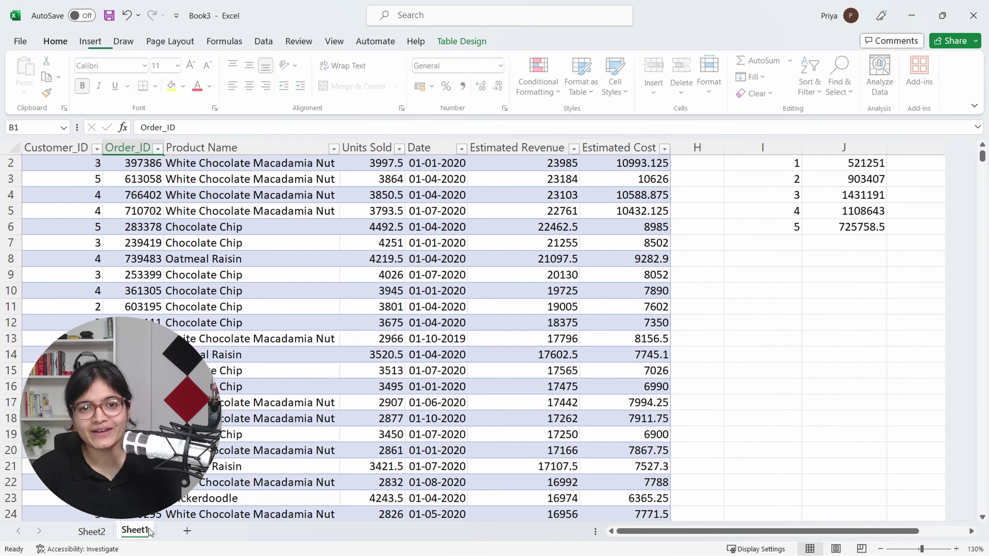
pyautogui.moveTo(640, 533); pyautogui.dragTo(693, 536)
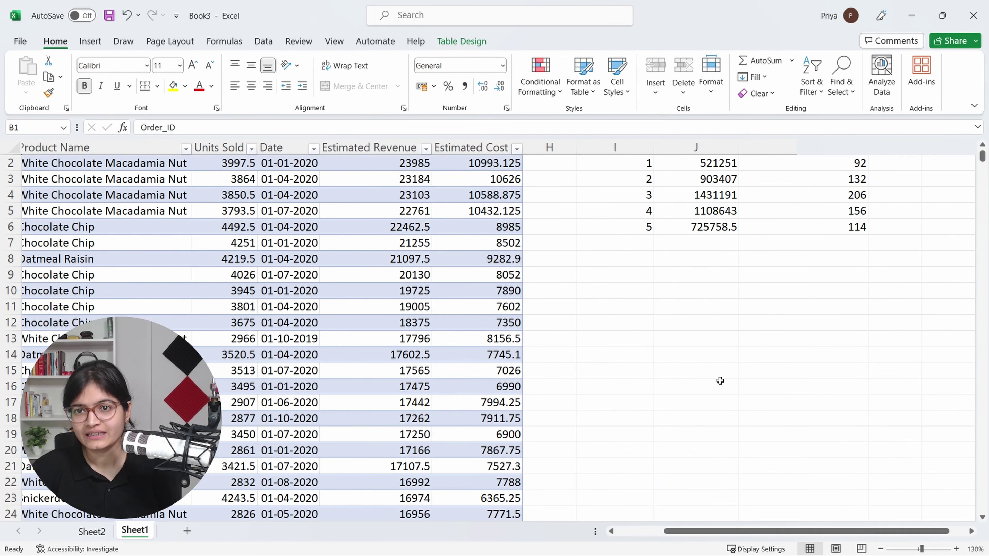
pyautogui.scroll(1, 720, 349)
pyautogui.click(690, 185)
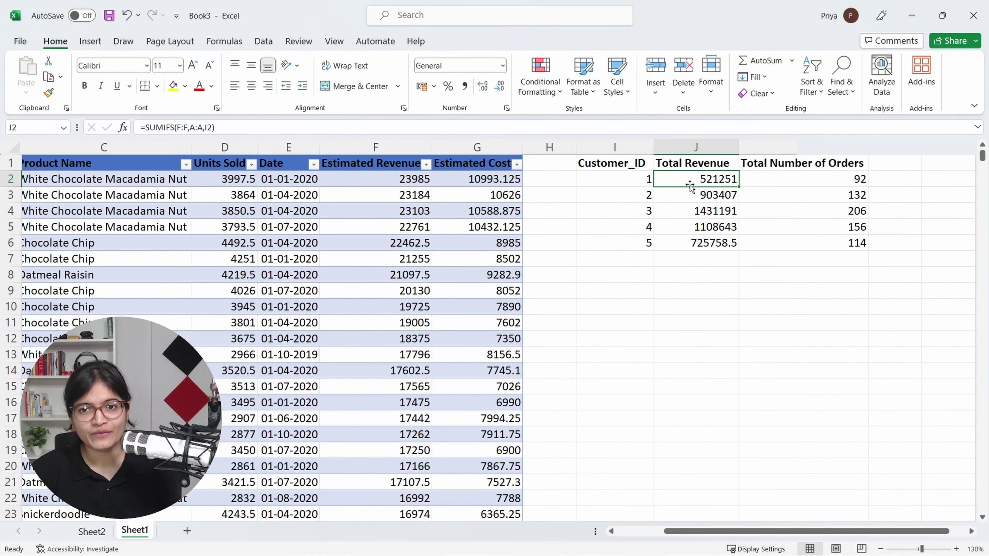
pyautogui.click(691, 200)
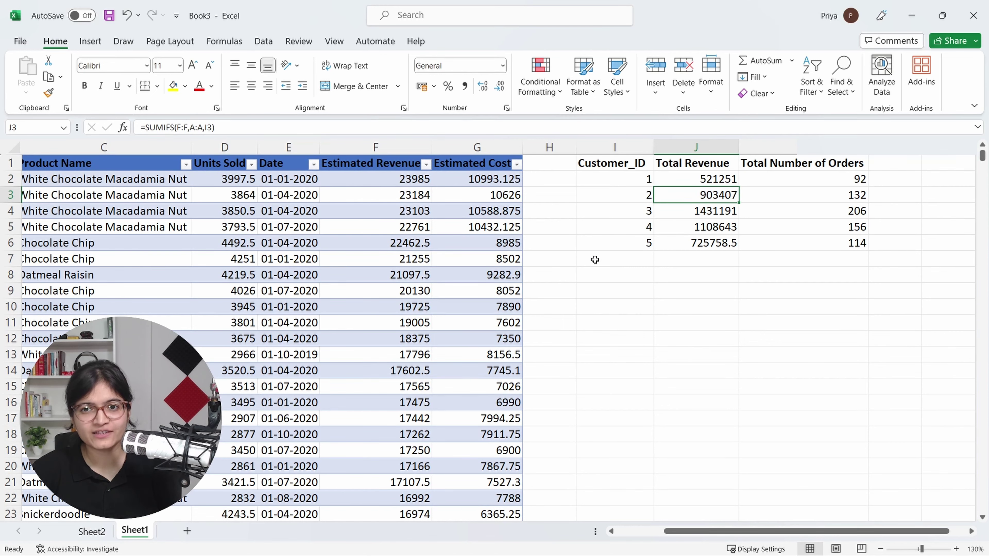
pyautogui.click(83, 533)
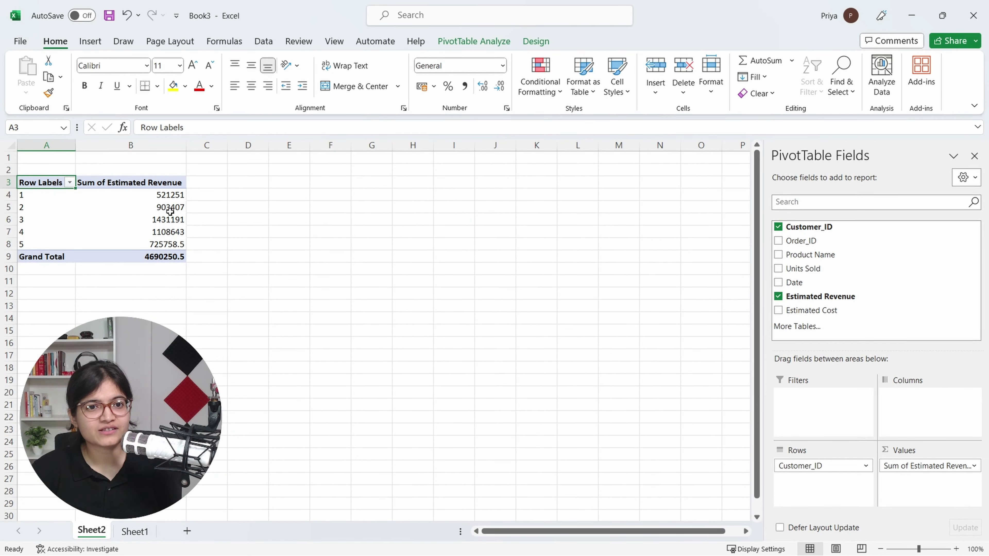
pyautogui.moveTo(172, 197)
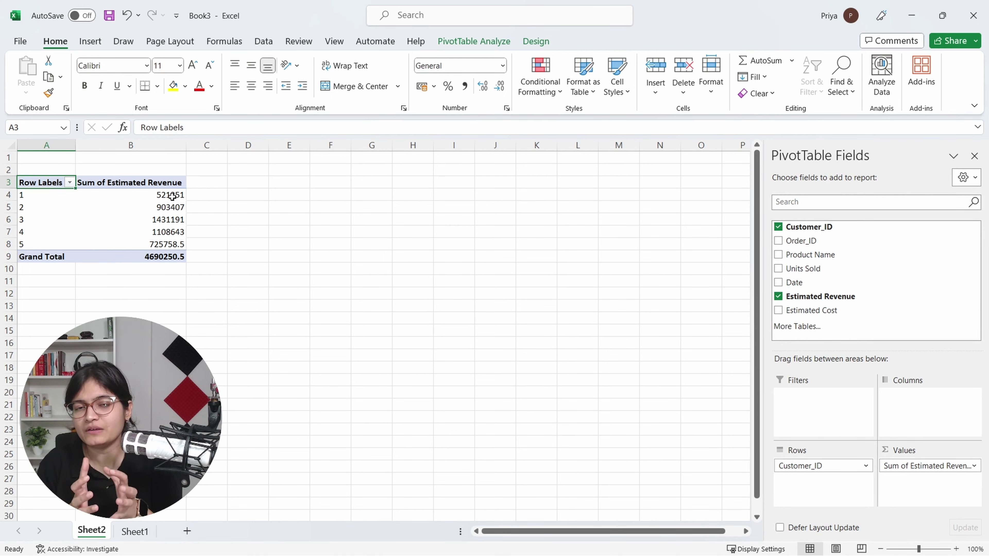
pyautogui.moveTo(172, 197)
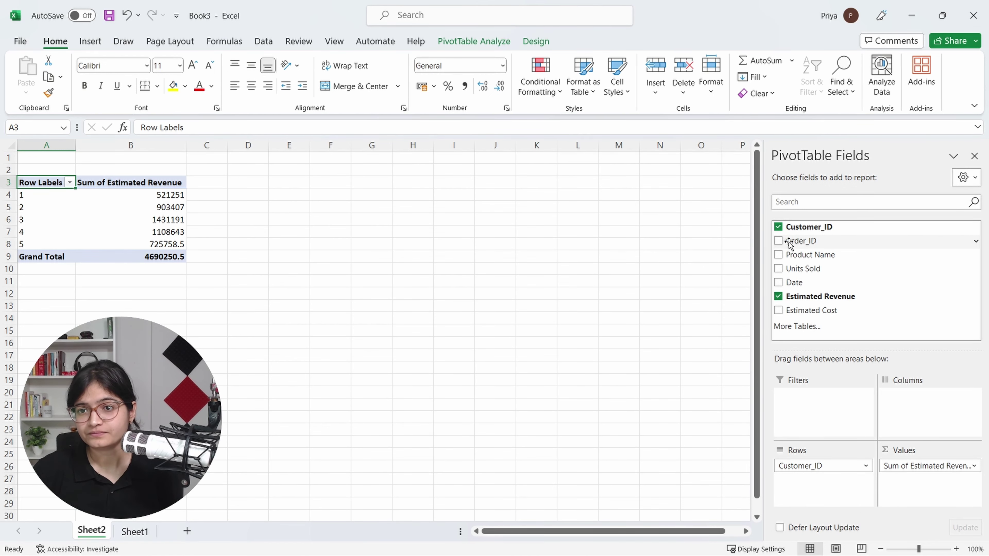
# Step: Check the COUNTIFS order total in K2 on Sheet1 and add Order_ID to the PivotTable's values
pyautogui.click(135, 532)
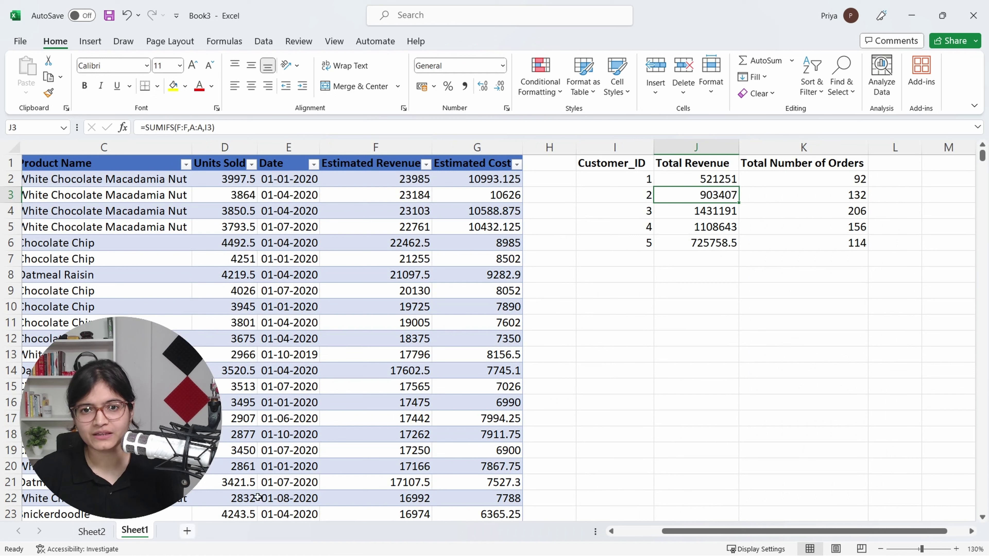
pyautogui.click(858, 179)
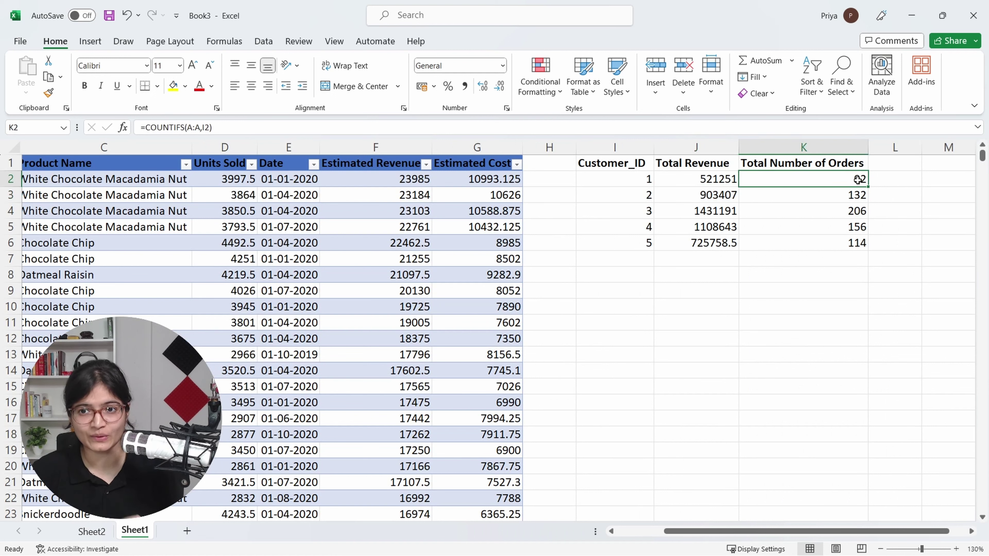
pyautogui.click(102, 532)
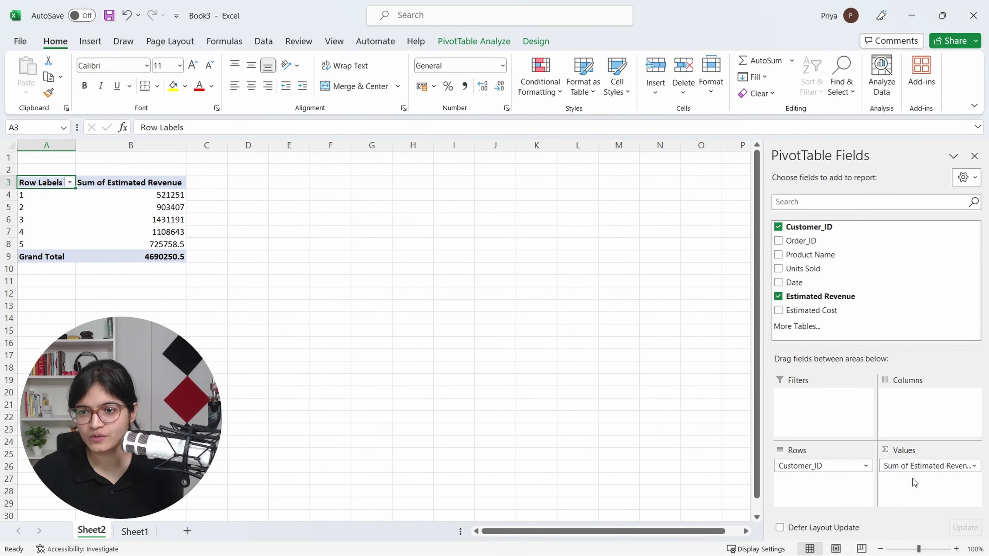
pyautogui.moveTo(802, 240); pyautogui.dragTo(939, 483)
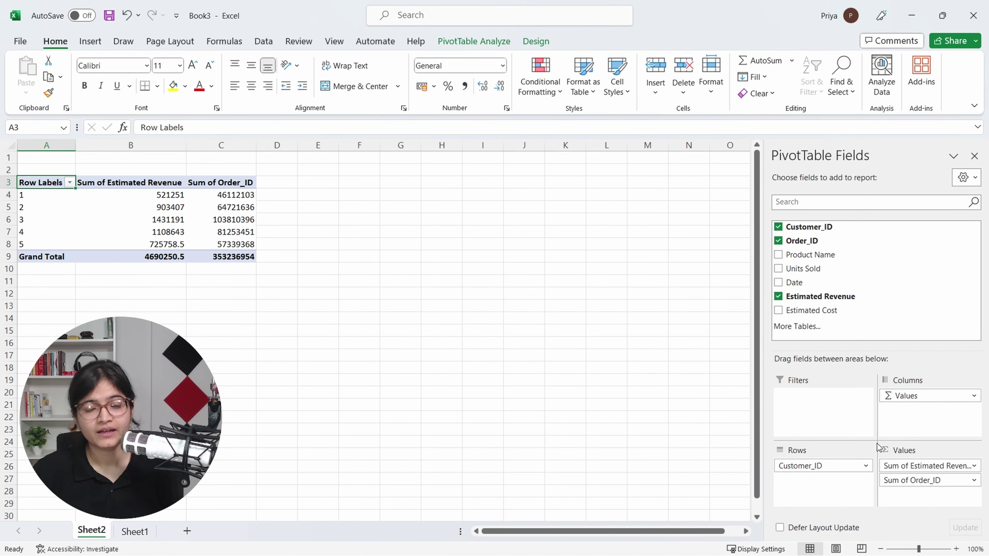
pyautogui.click(245, 204)
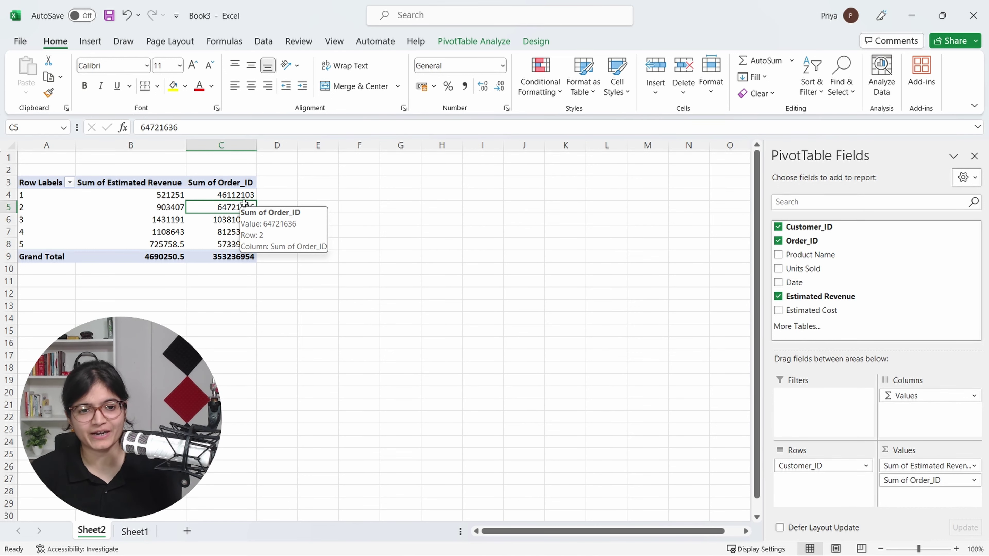
# Step: Compare the Total Number of Orders column on Sheet1 with the PivotTable's Order_ID sums on Sheet2
pyautogui.click(135, 532)
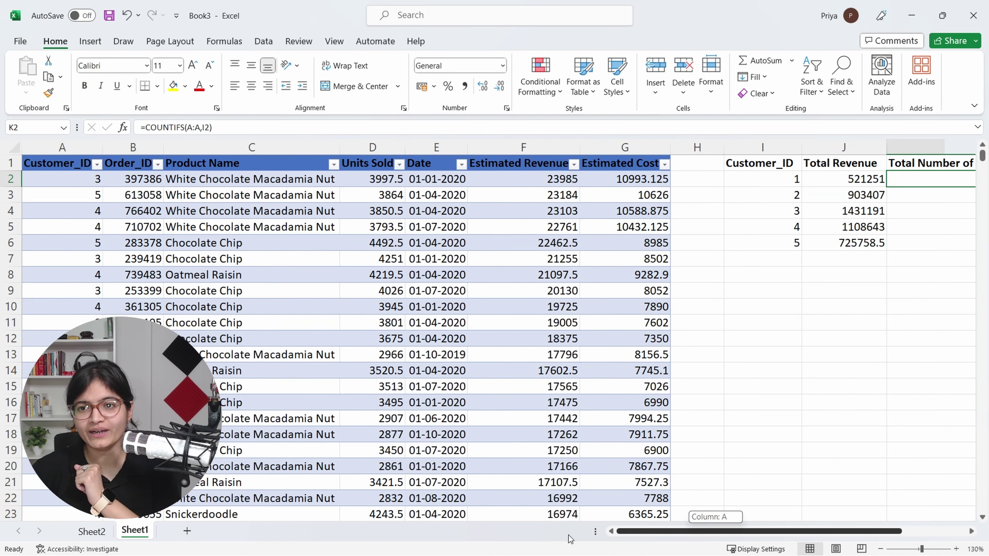
pyautogui.moveTo(704, 531); pyautogui.dragTo(769, 532)
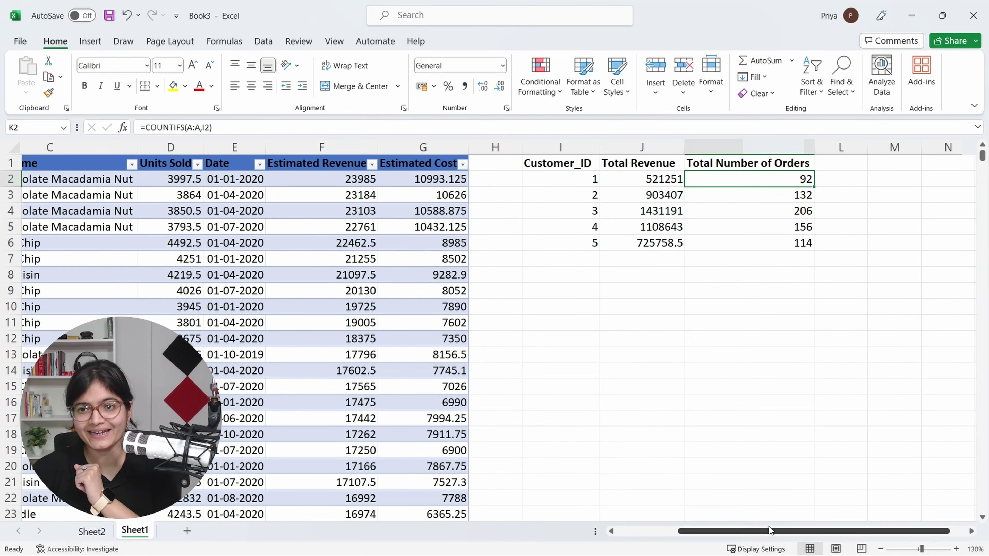
pyautogui.click(778, 206)
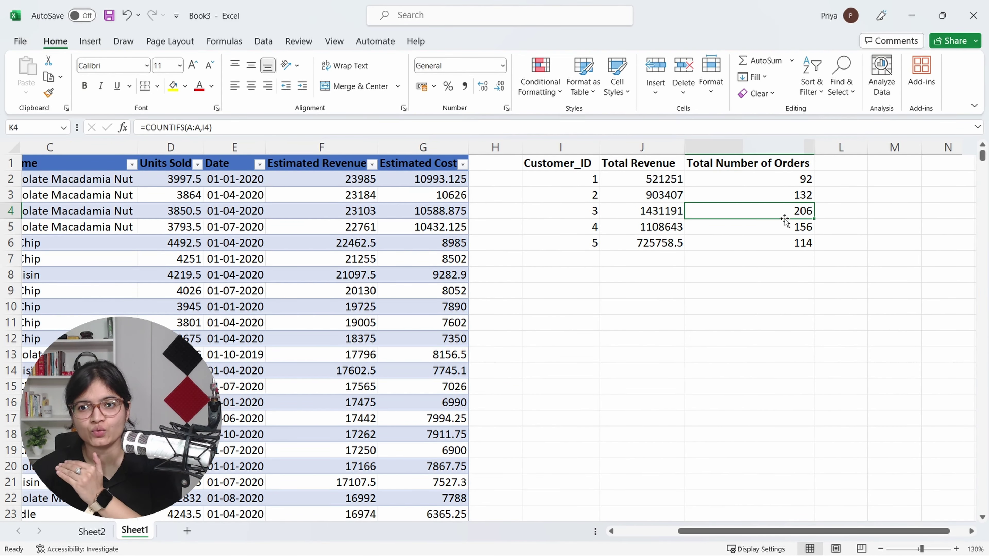
pyautogui.click(783, 229)
pyautogui.click(784, 242)
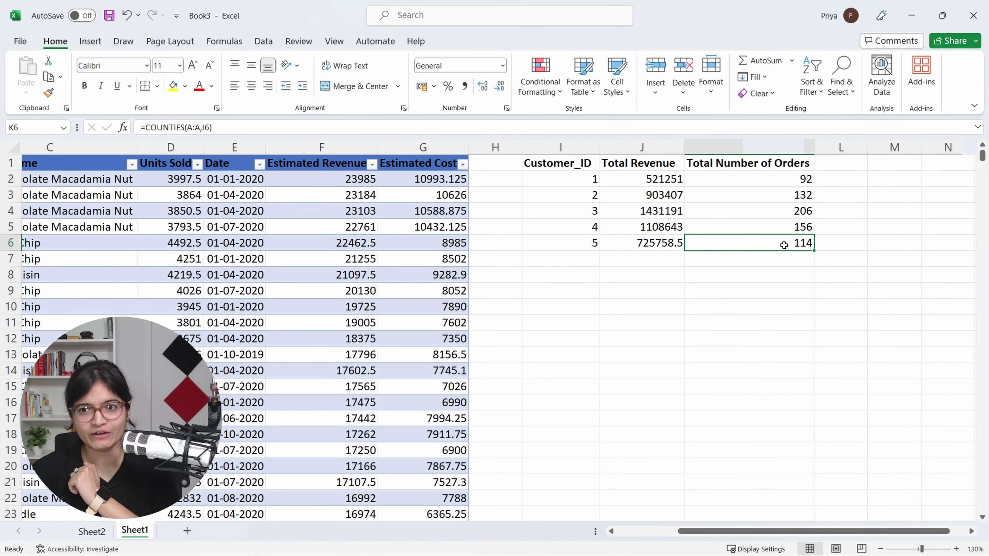
pyautogui.click(97, 530)
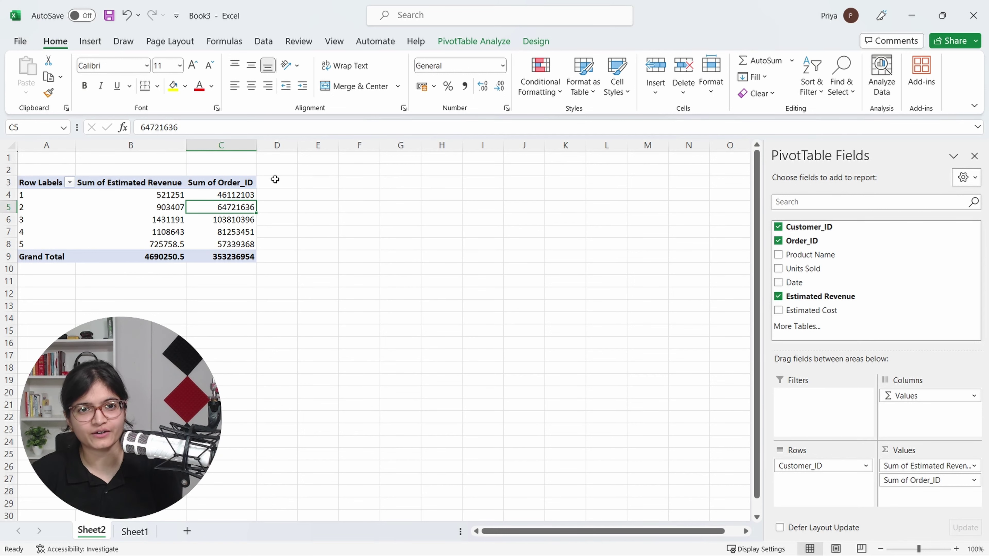
pyautogui.scroll(2, 277, 177)
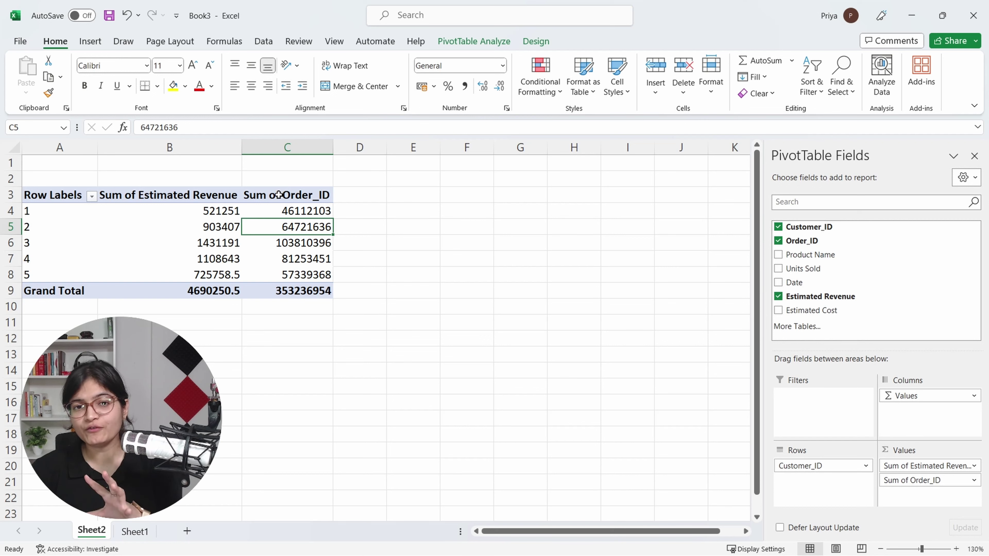
pyautogui.moveTo(289, 211)
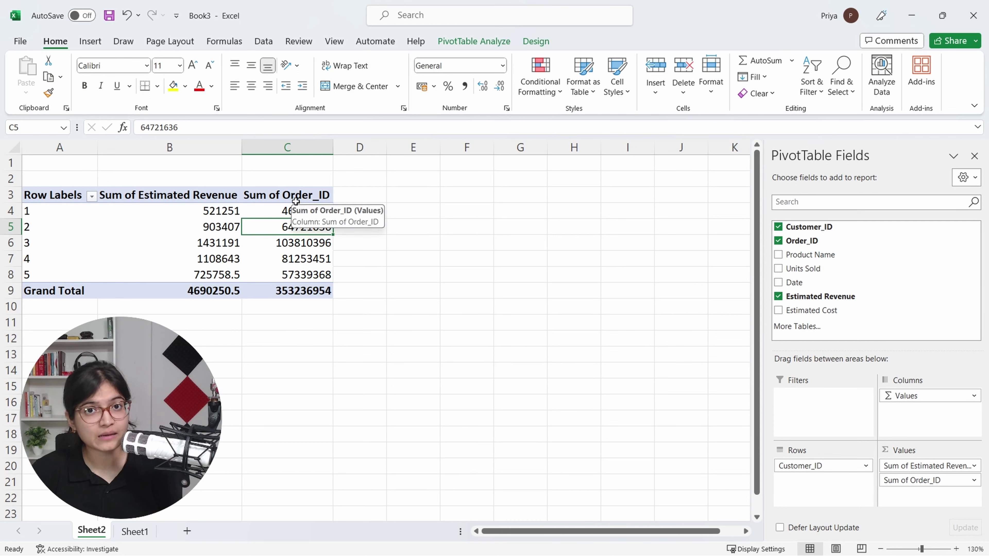
# Step: Examine the individual order rows and their Order_ID entries in the sales table on Sheet1
pyautogui.click(134, 531)
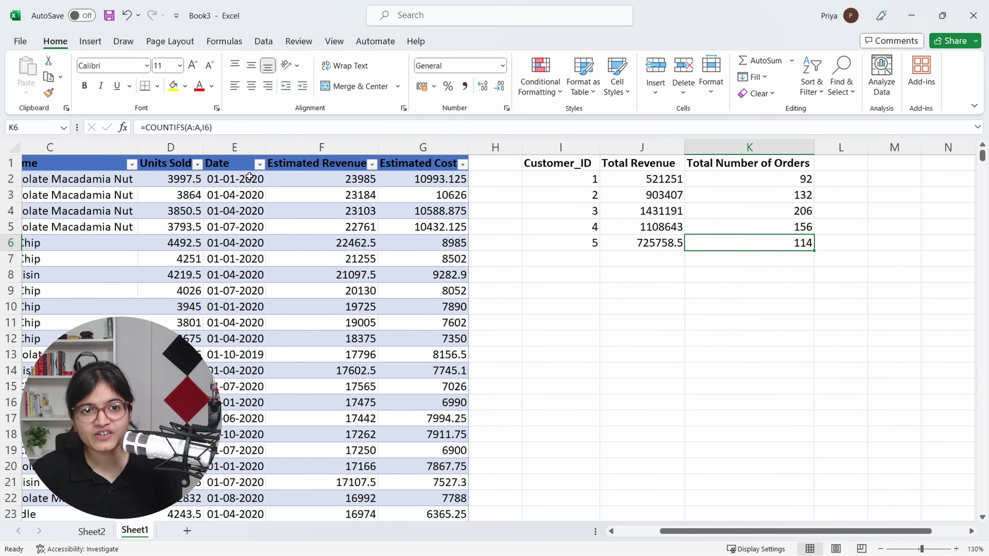
pyautogui.moveTo(698, 528); pyautogui.dragTo(560, 531)
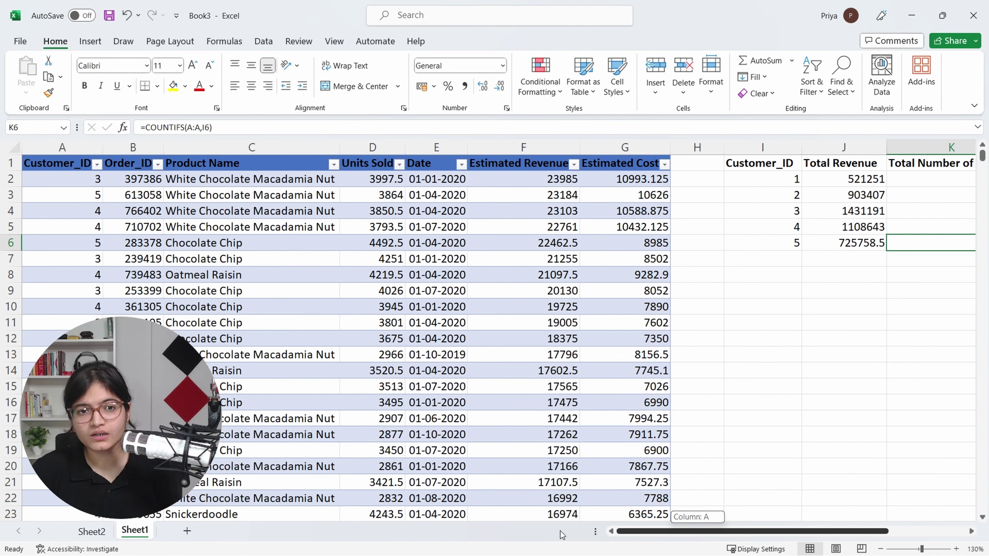
pyautogui.scroll(-2, 491, 335)
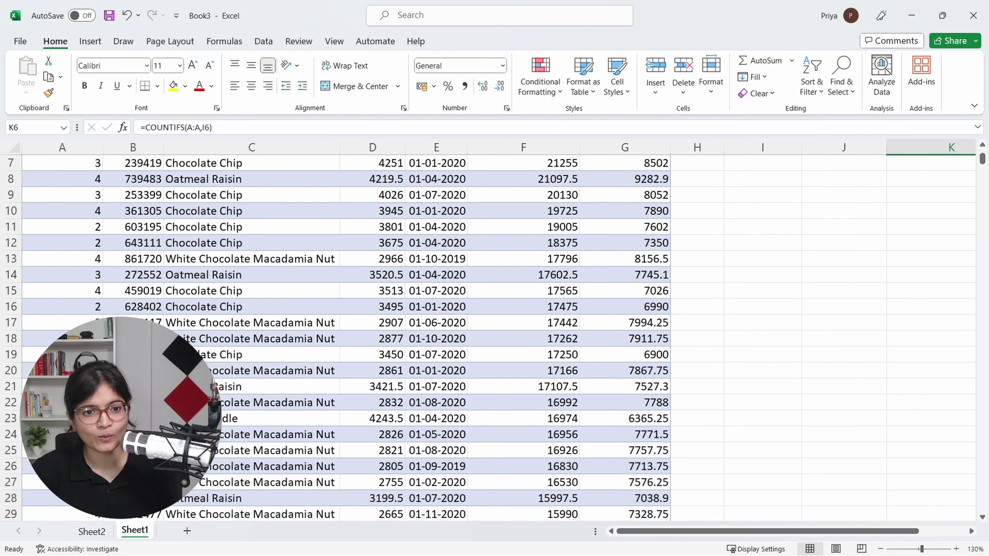
pyautogui.click(376, 453)
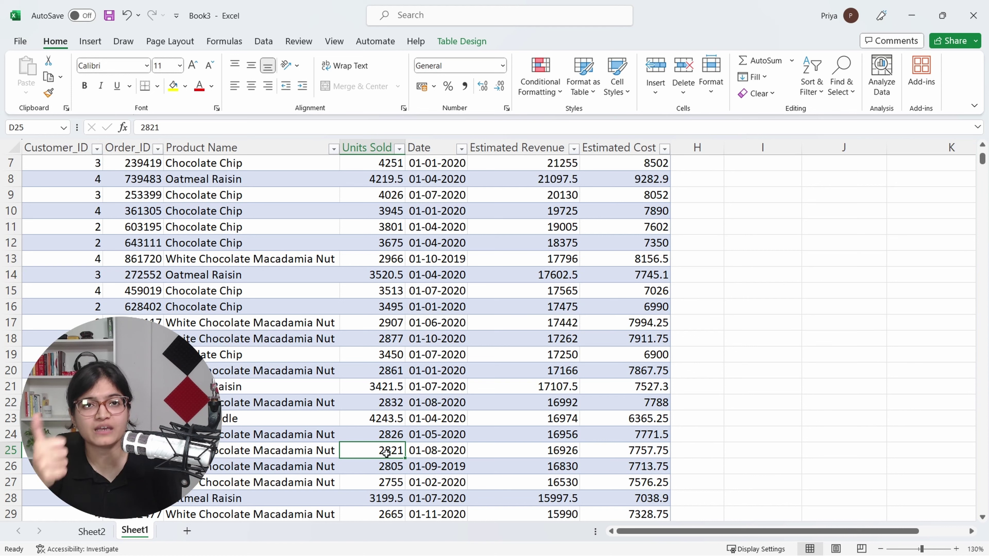
# Step: Summarize the Order_ID values in the Sheet2 PivotTable by Count instead of Sum
pyautogui.click(80, 530)
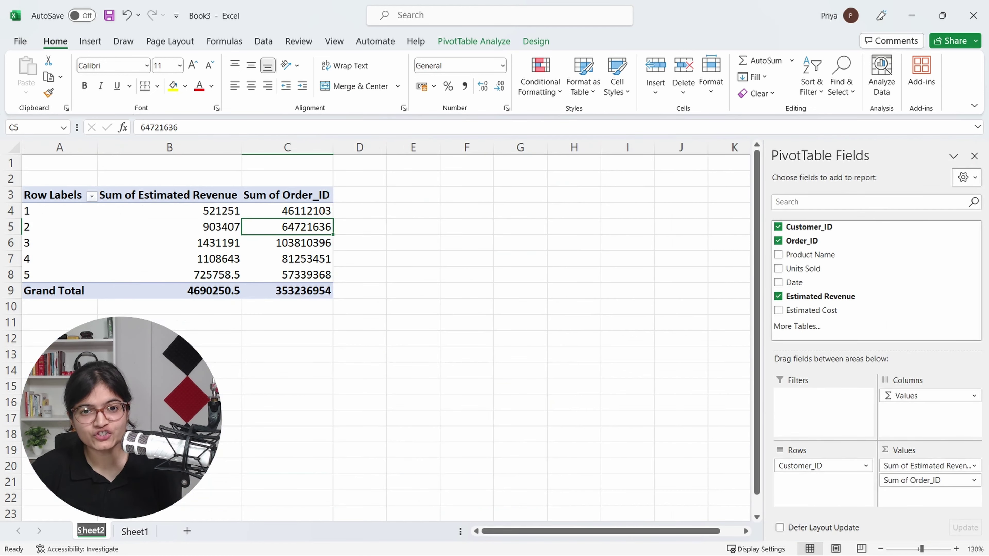
pyautogui.click(305, 213)
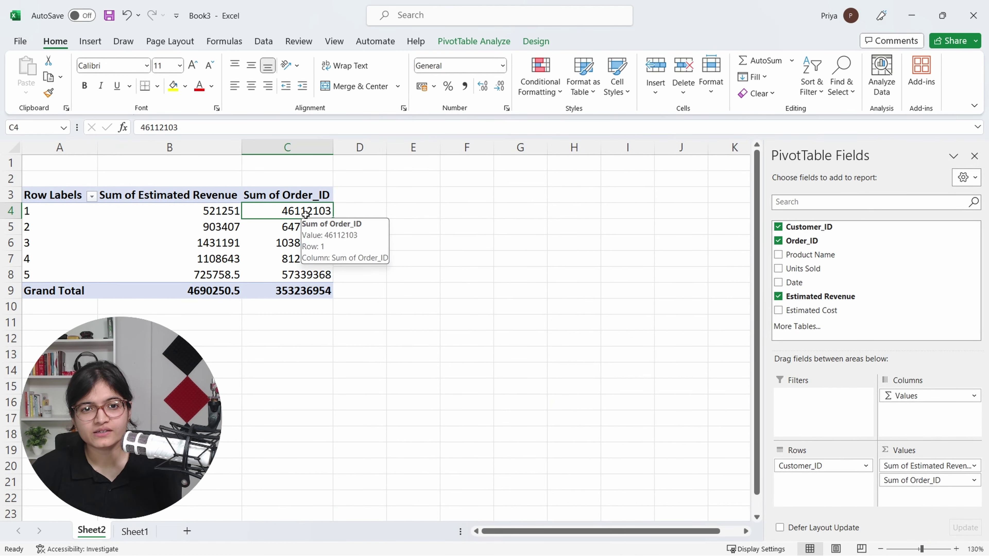
pyautogui.rightClick(307, 216)
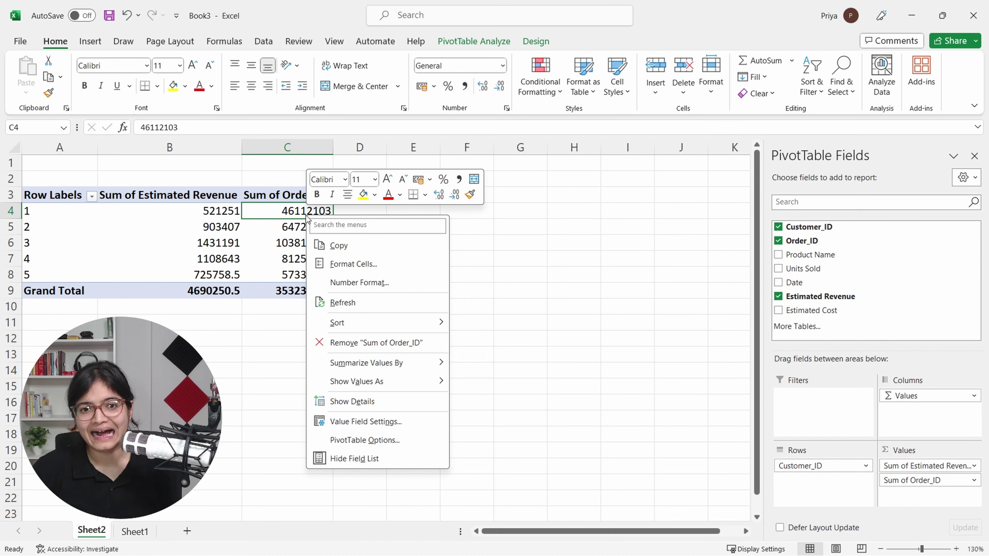
pyautogui.moveTo(417, 356)
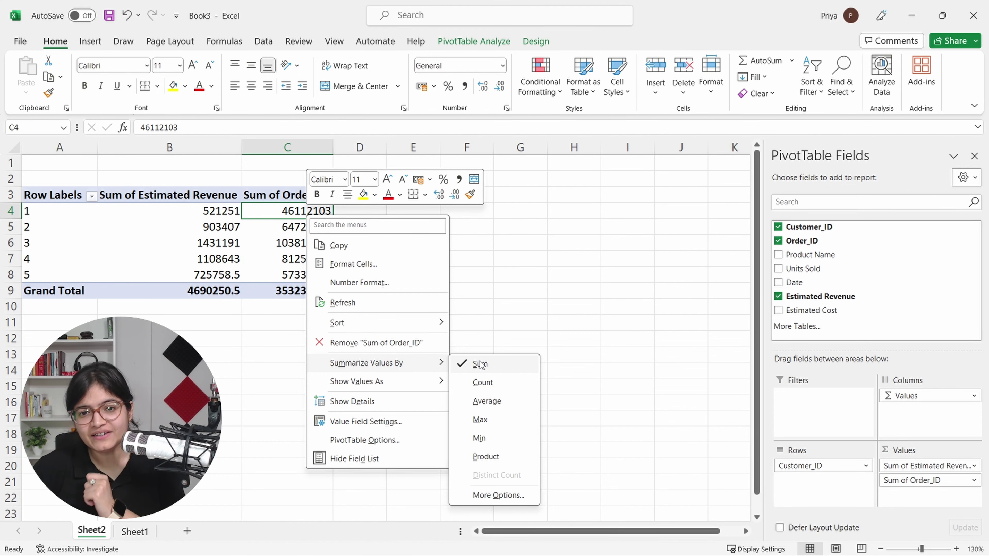
pyautogui.click(482, 385)
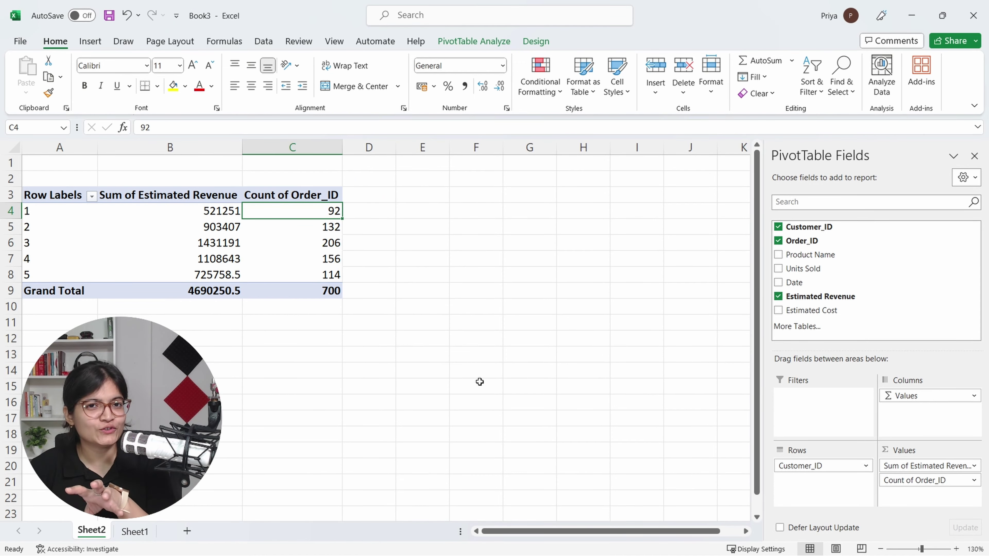
# Step: Compare the Total Number of Orders column on Sheet1 with the PivotTable's Order_ID counts on Sheet2
pyautogui.click(136, 532)
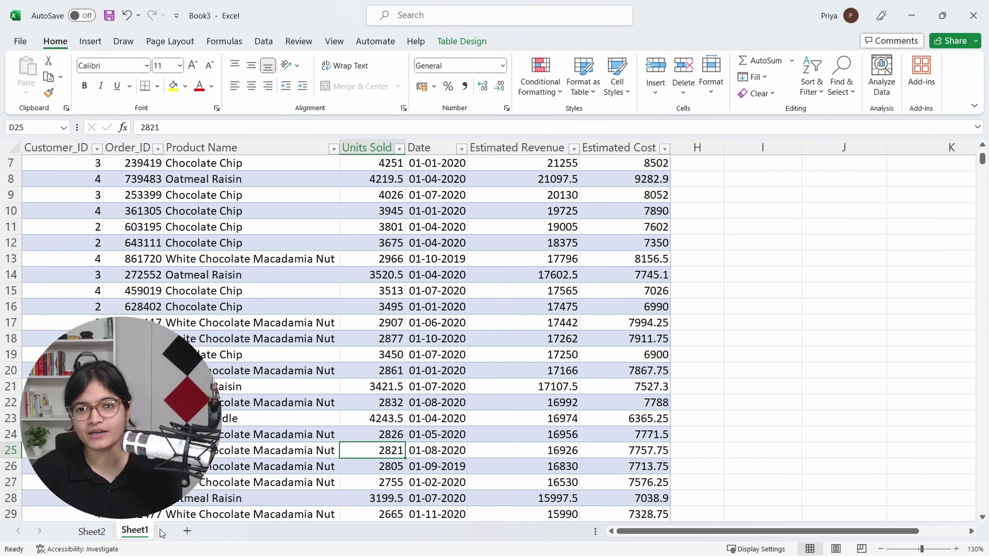
pyautogui.scroll(2, 576, 413)
pyautogui.moveTo(689, 531); pyautogui.dragTo(740, 531)
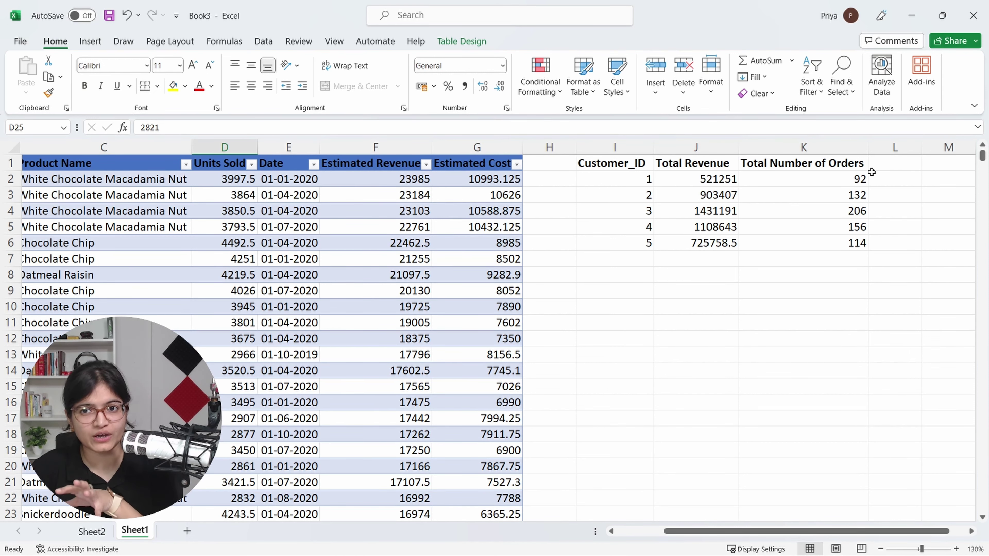
pyautogui.click(91, 531)
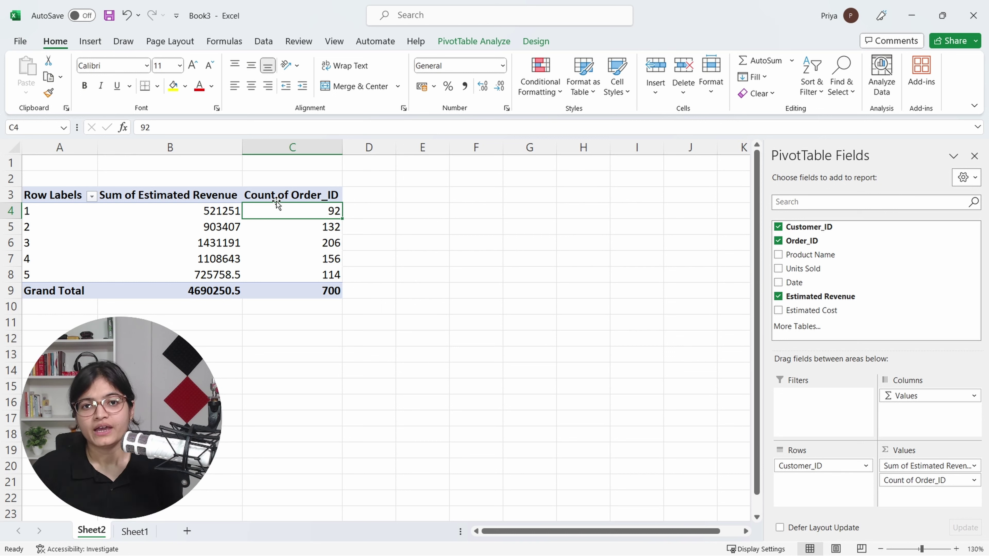
# Step: Review the summary calculations available for the PivotTable's Order_ID column without changing the current one
pyautogui.rightClick(301, 208)
pyautogui.moveTo(368, 382)
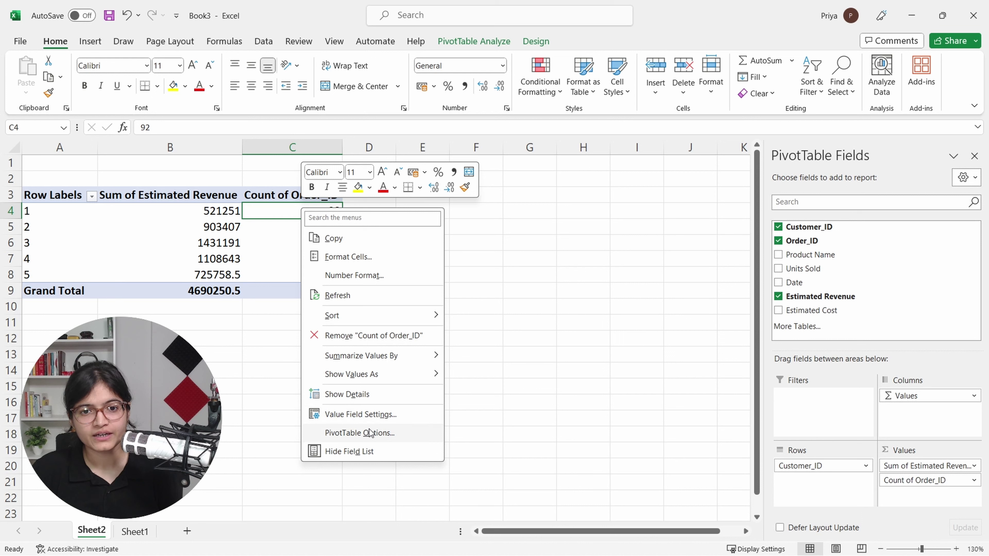
pyautogui.moveTo(372, 359)
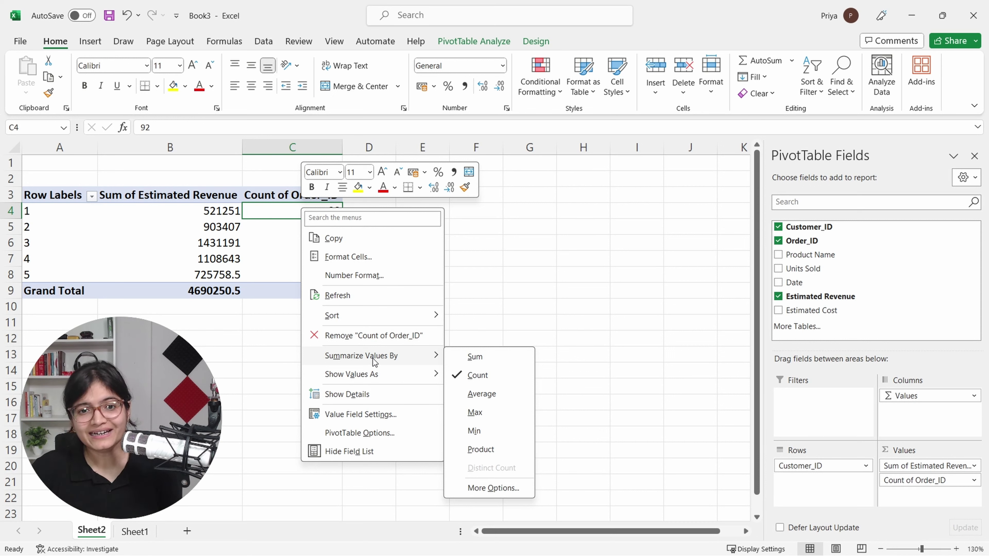
pyautogui.click(129, 206)
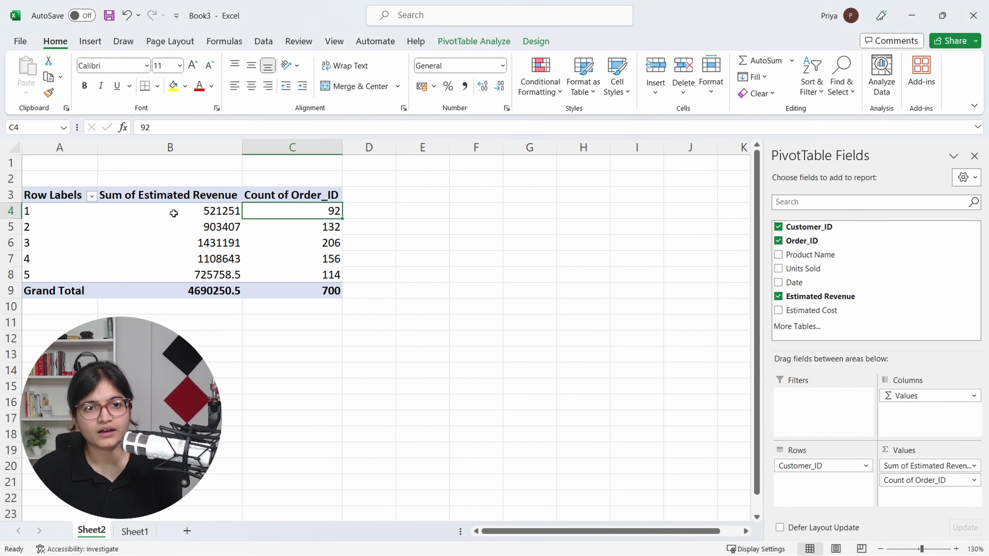
# Step: Add Estimated Revenue to the PivotTable's values a second time, after the Order_ID count
pyautogui.click(172, 210)
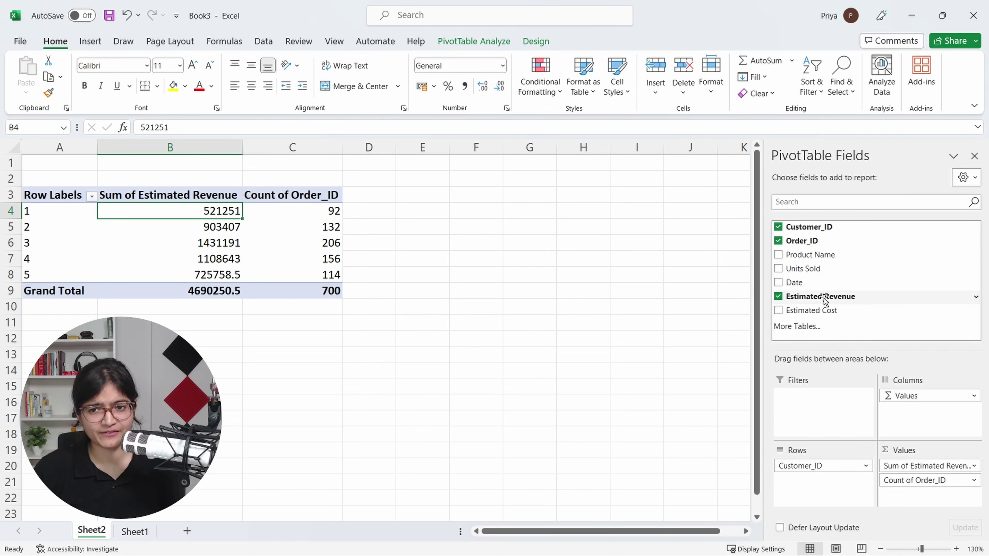
pyautogui.moveTo(824, 300); pyautogui.dragTo(922, 496)
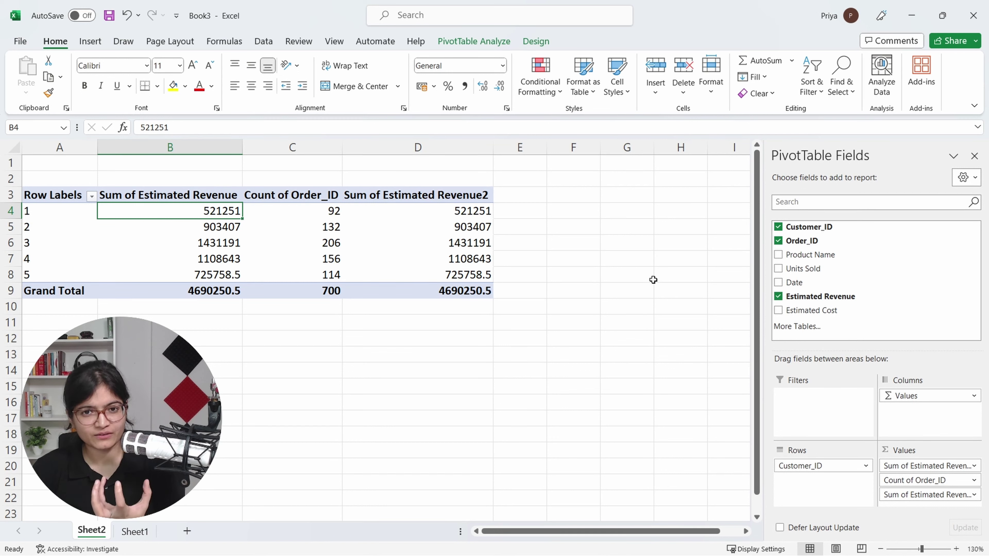
pyautogui.click(463, 217)
pyautogui.click(167, 219)
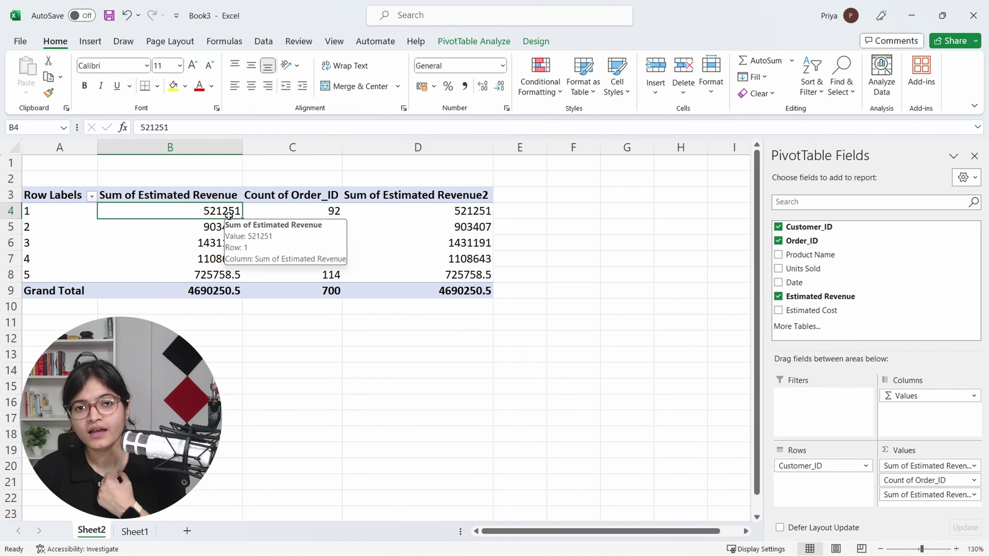
# Step: Show the second Estimated Revenue column of the PivotTable as % of Column Total
pyautogui.click(452, 214)
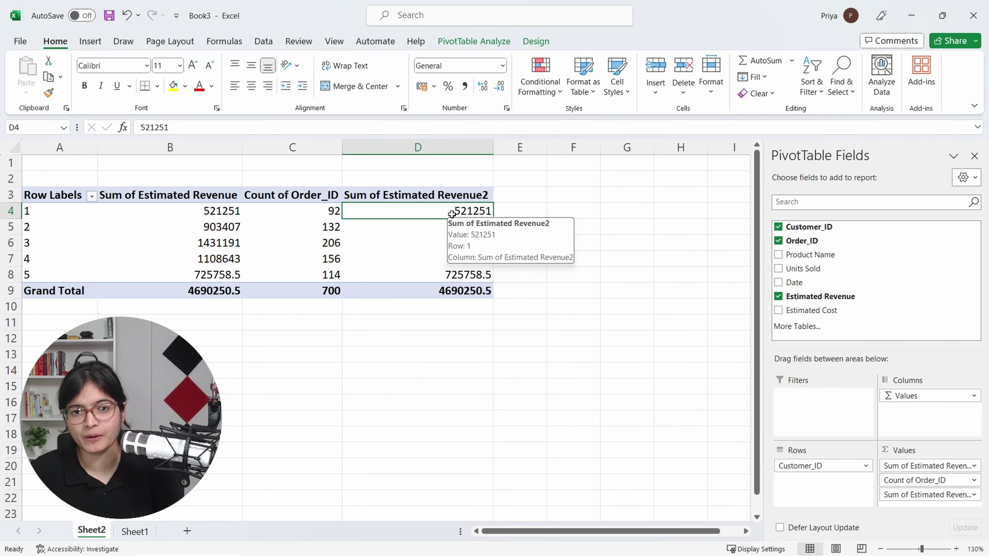
pyautogui.rightClick(451, 214)
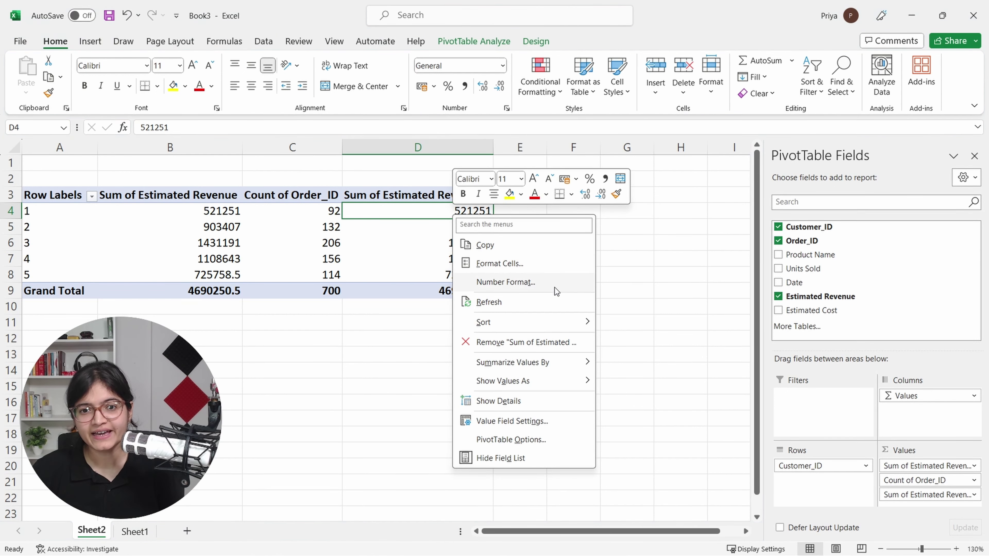
pyautogui.moveTo(552, 380)
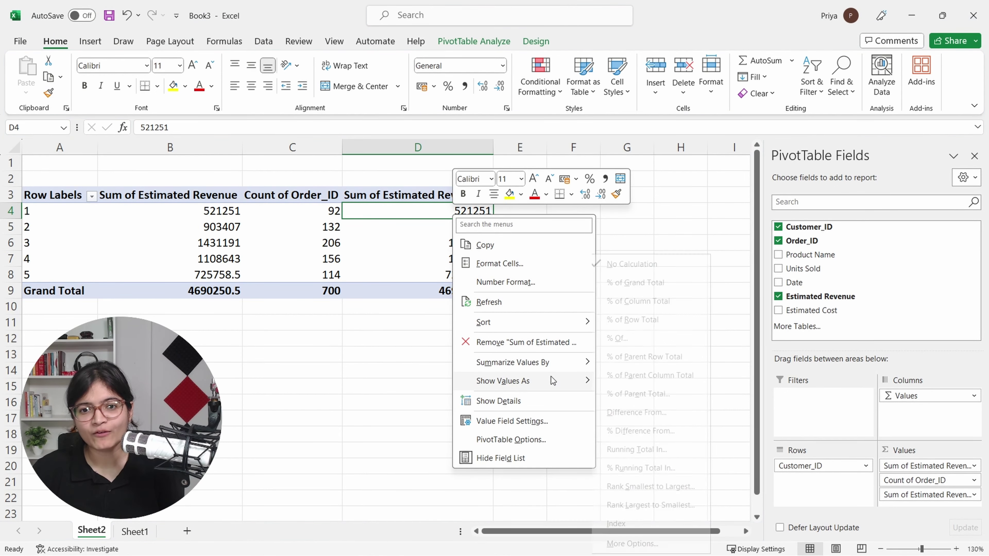
pyautogui.click(633, 308)
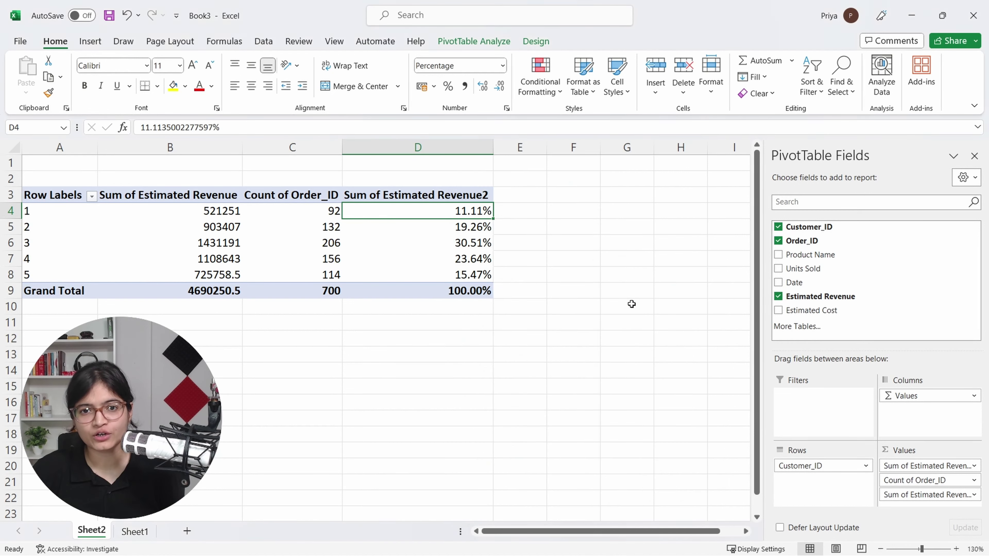
# Step: Rename the second Estimated Revenue column header in D3 to "Percentage of Column Total"
pyautogui.click(453, 197)
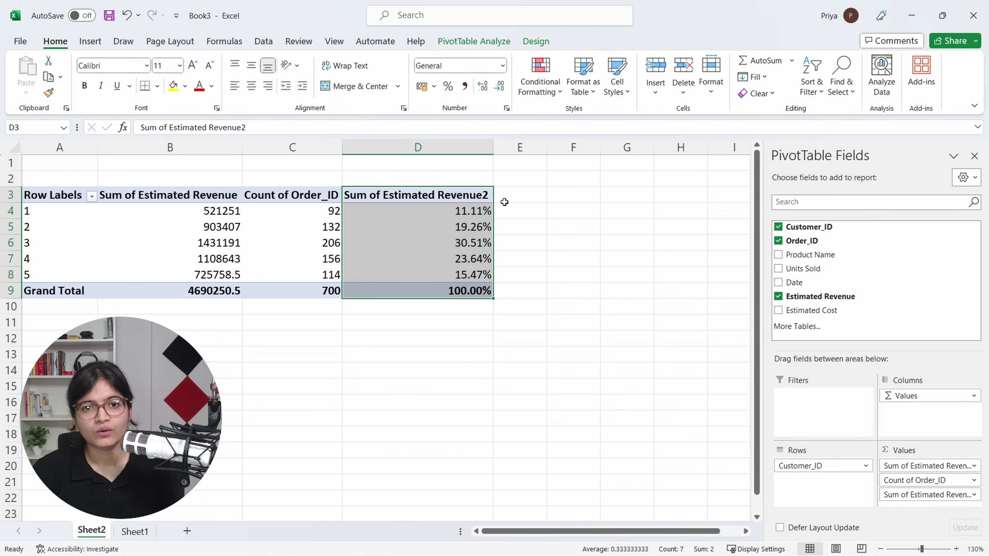
pyautogui.click(574, 195)
pyautogui.click(476, 198)
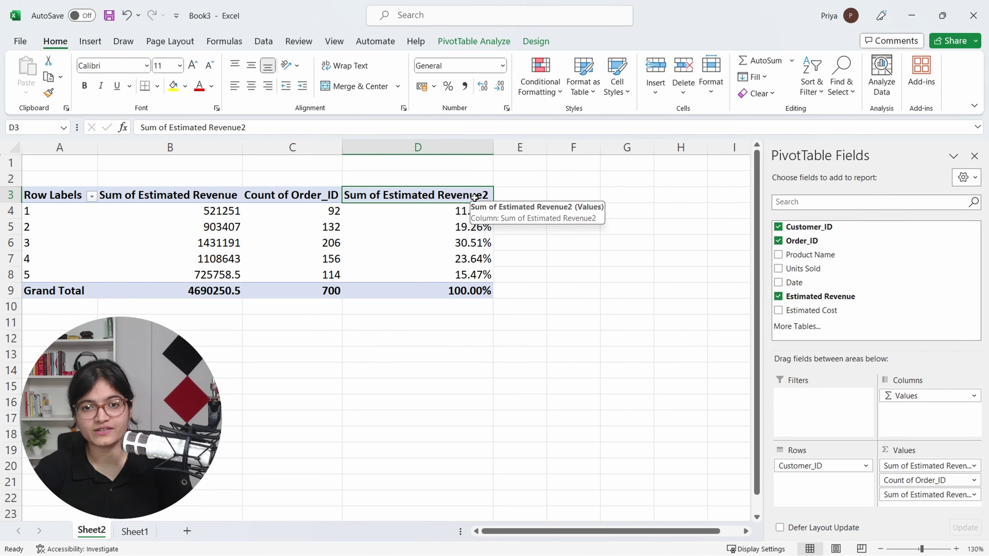
pyautogui.write('Perc')
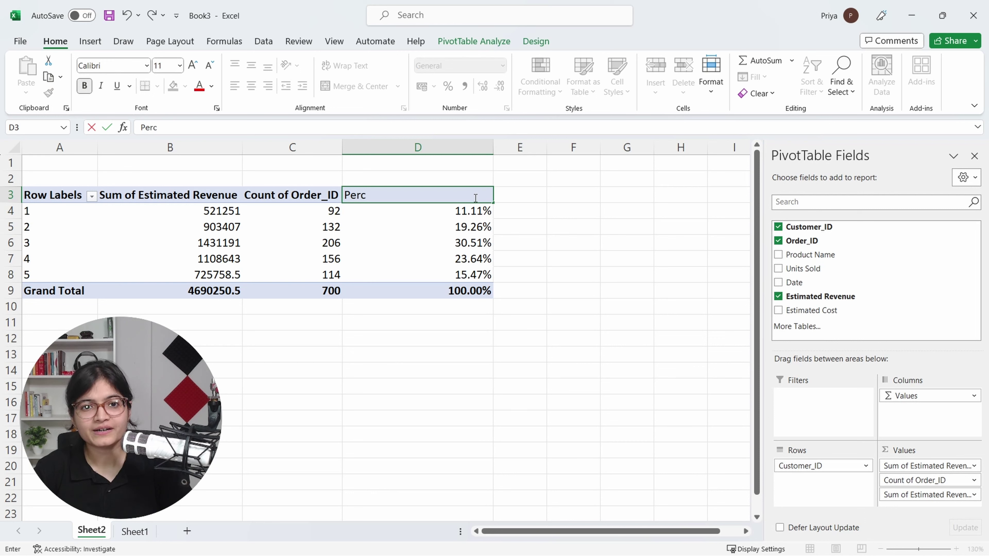
pyautogui.write('entage of')
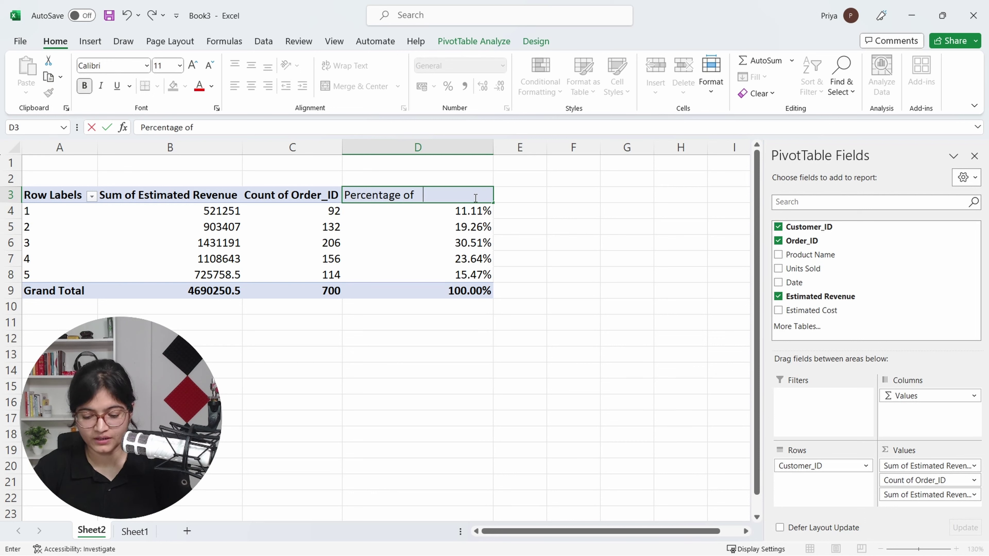
pyautogui.write(' Column Tot')
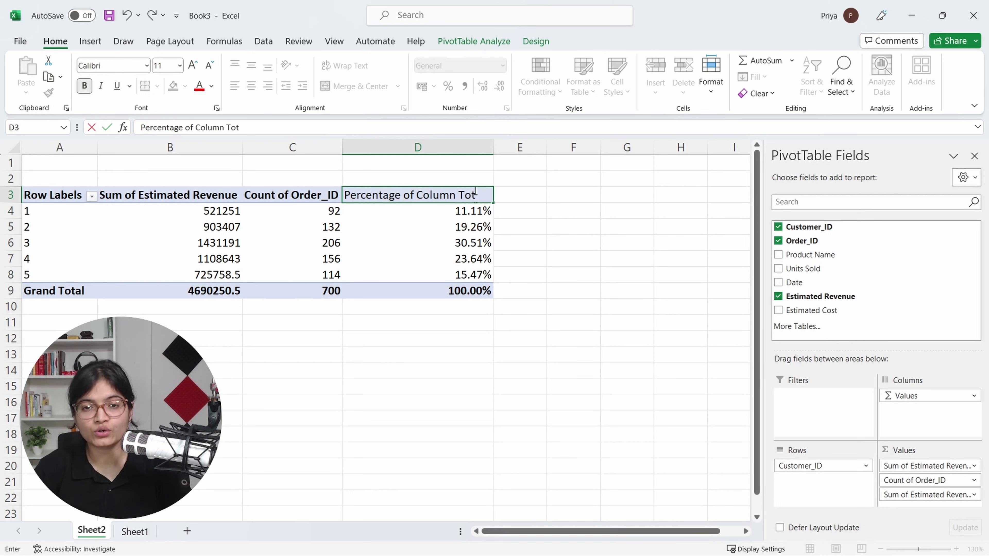
pyautogui.write('a;')
pyautogui.press('BackSpace')
pyautogui.write('l')
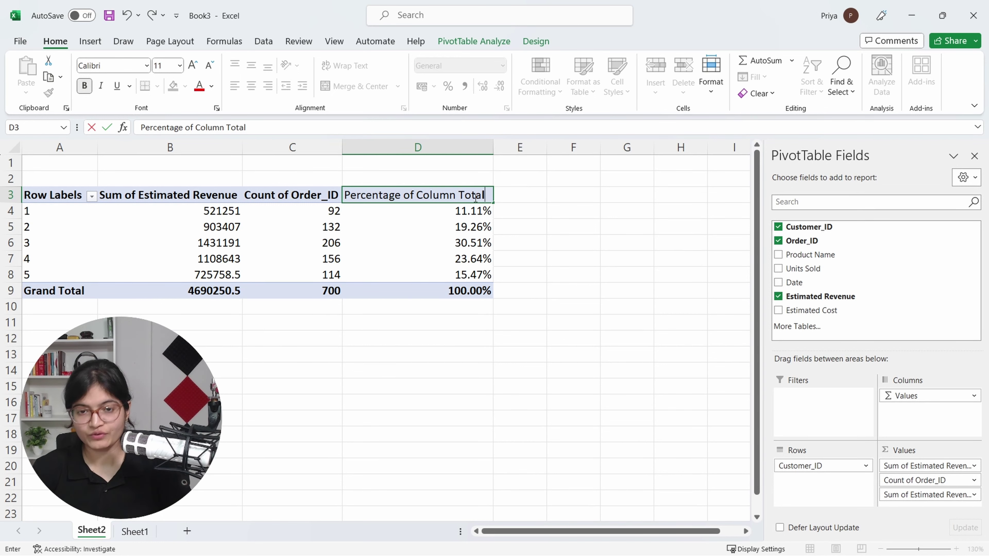
pyautogui.press('Tab')
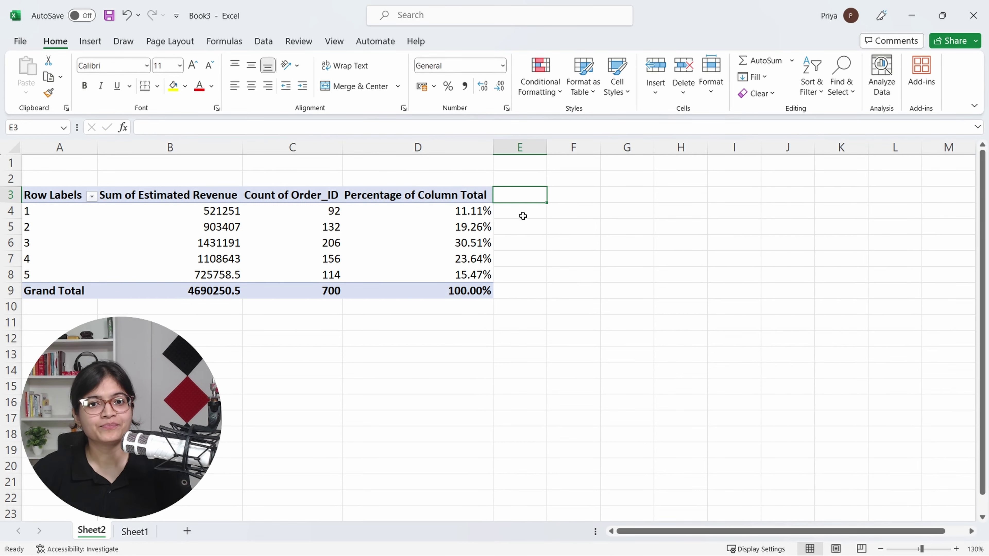
# Step: Examine each customer's share of revenue and the grand total in the Percentage of Column Total column
pyautogui.click(461, 200)
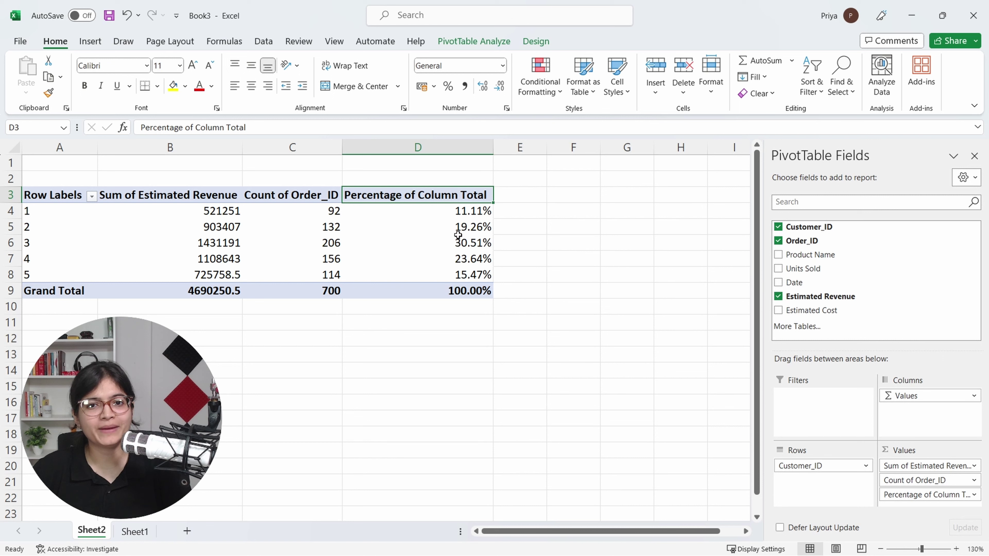
pyautogui.click(286, 235)
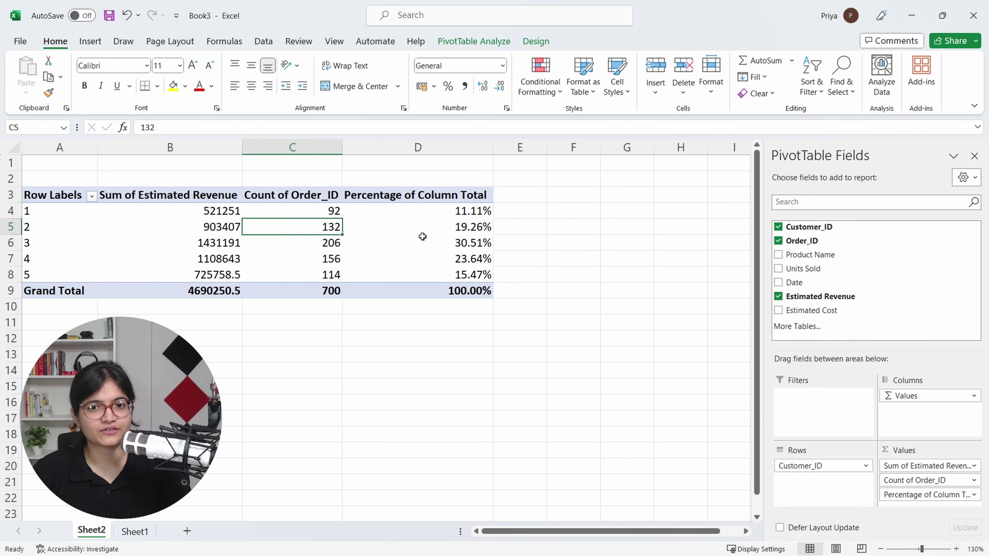
pyautogui.click(454, 211)
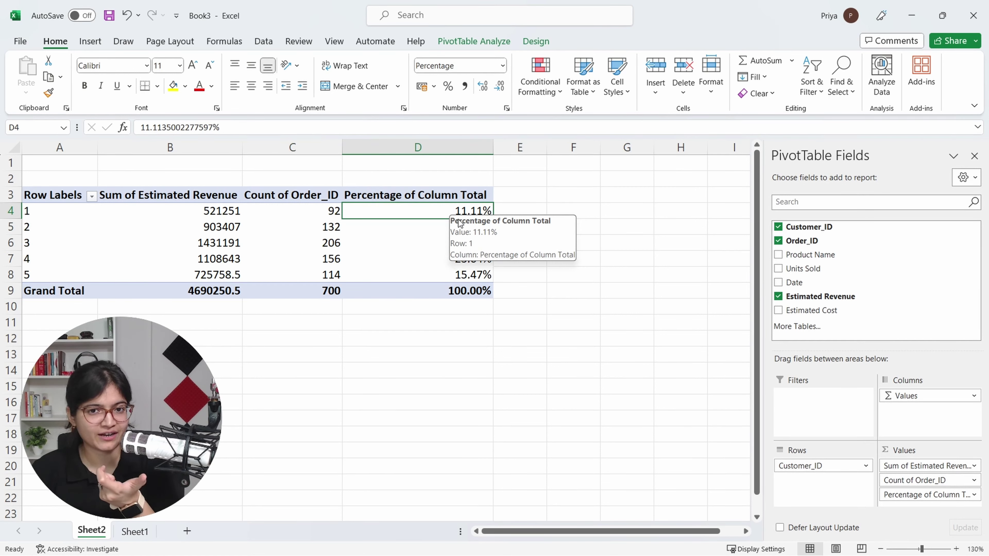
pyautogui.click(452, 228)
pyautogui.click(448, 253)
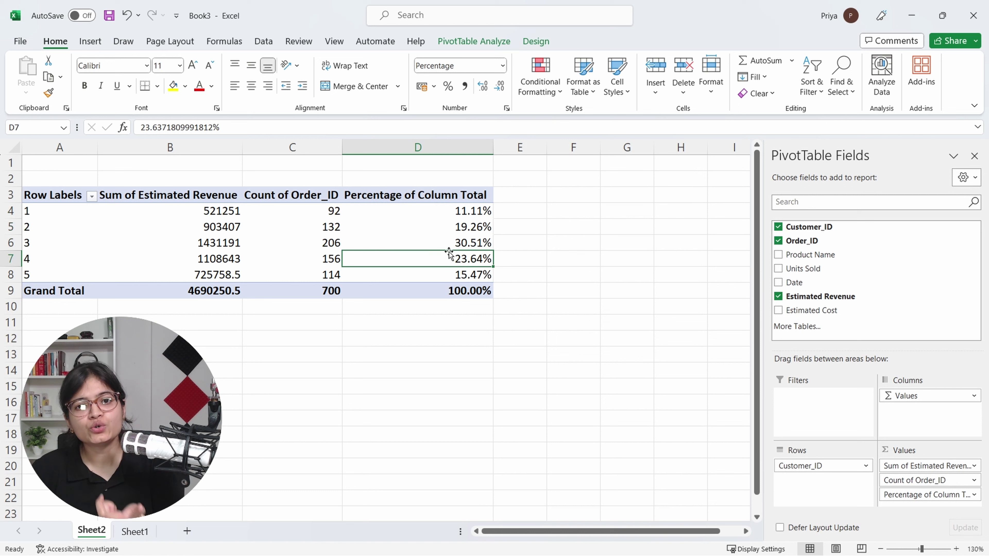
pyautogui.click(450, 244)
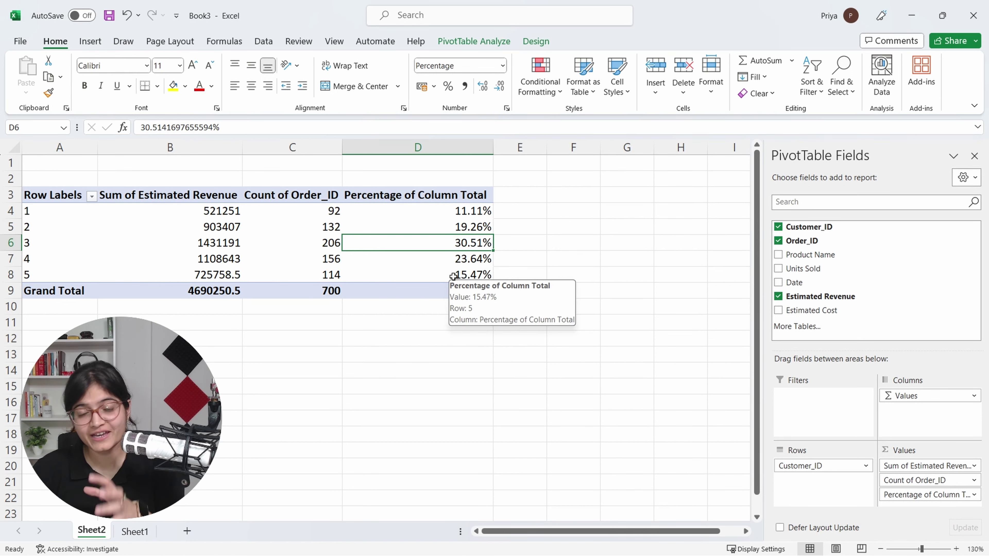
pyautogui.click(451, 289)
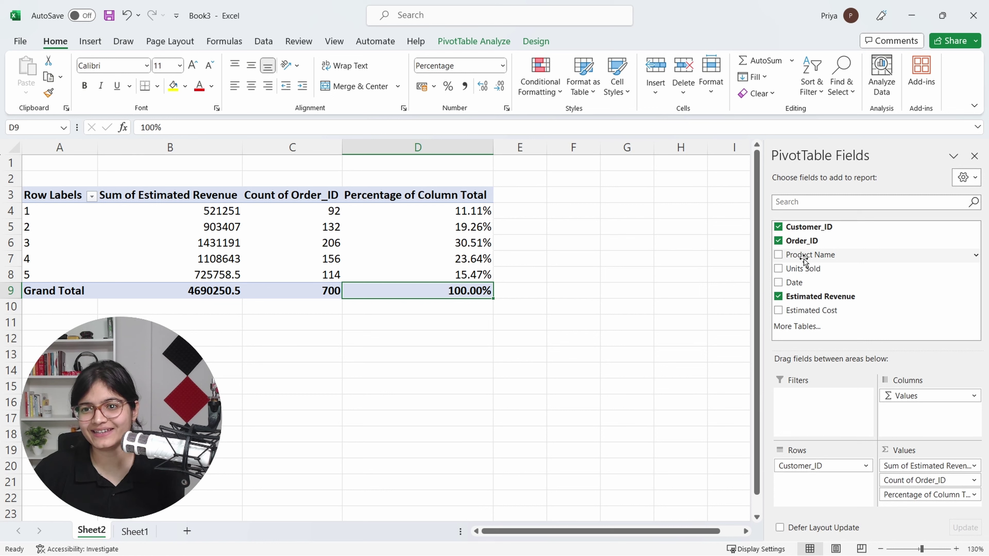
# Step: Add Product Name as a report filter of the PivotTable and filter it to Chocolate Chip
pyautogui.moveTo(804, 259); pyautogui.dragTo(809, 403)
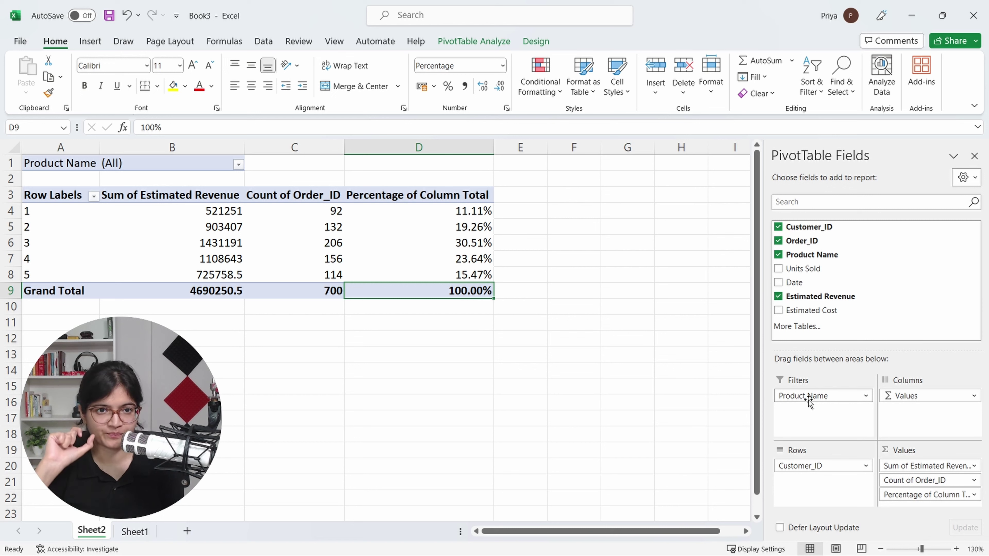
pyautogui.click(240, 169)
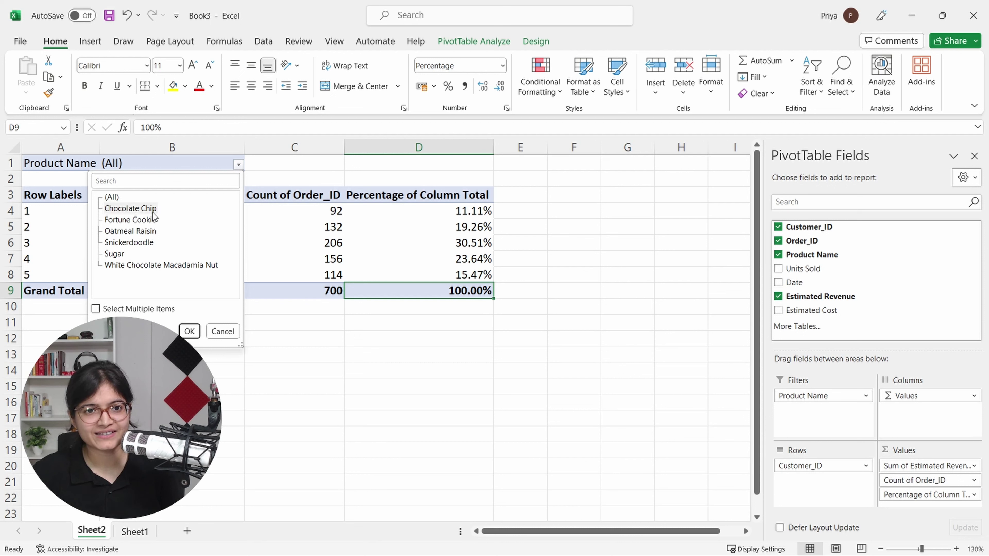
pyautogui.click(140, 210)
pyautogui.click(190, 331)
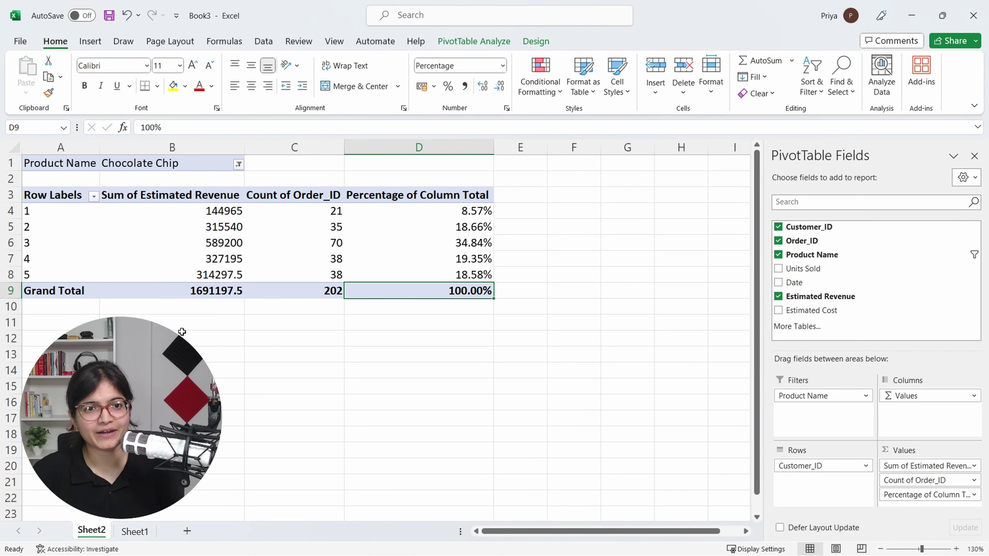
pyautogui.moveTo(187, 272)
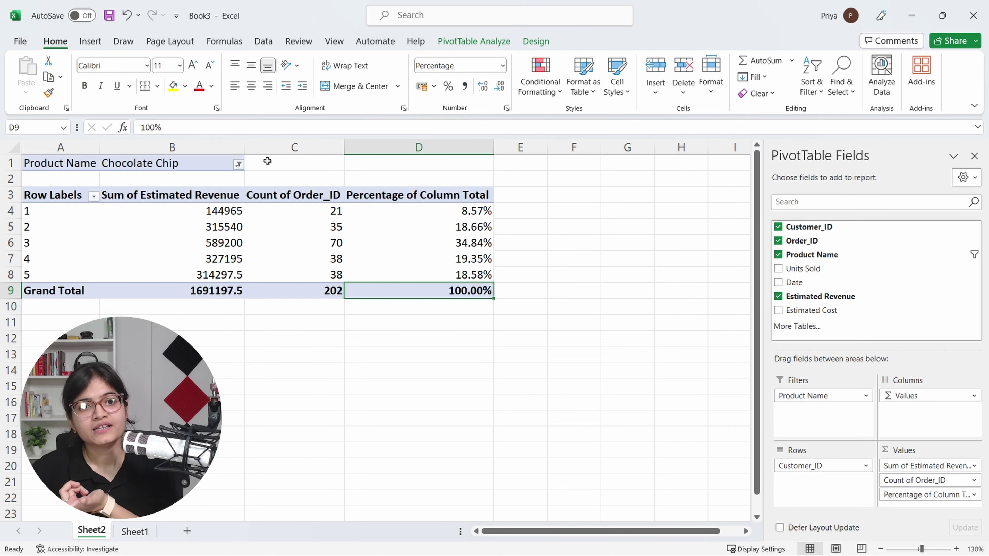
# Step: Change the PivotTable's Product Name report filter to Sugar
pyautogui.click(238, 165)
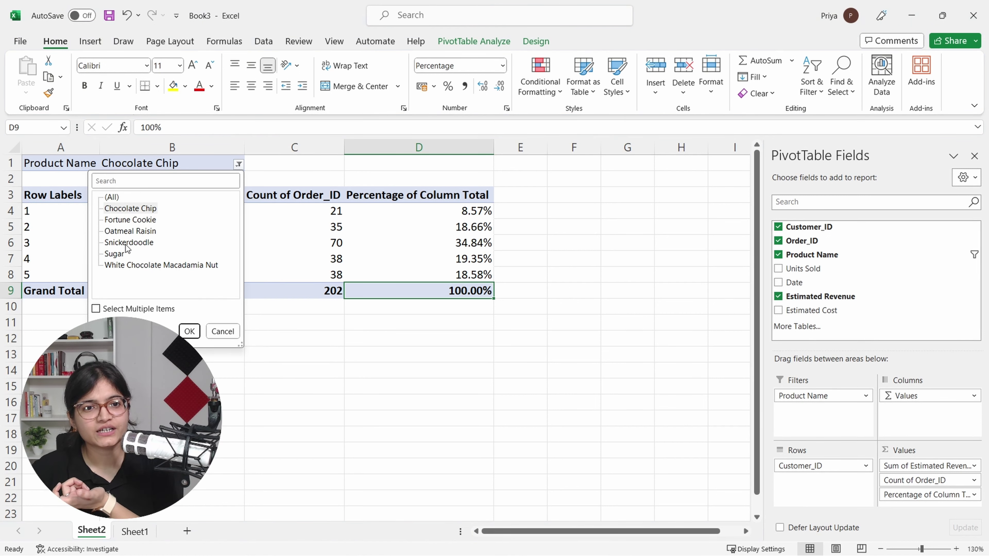
pyautogui.click(117, 254)
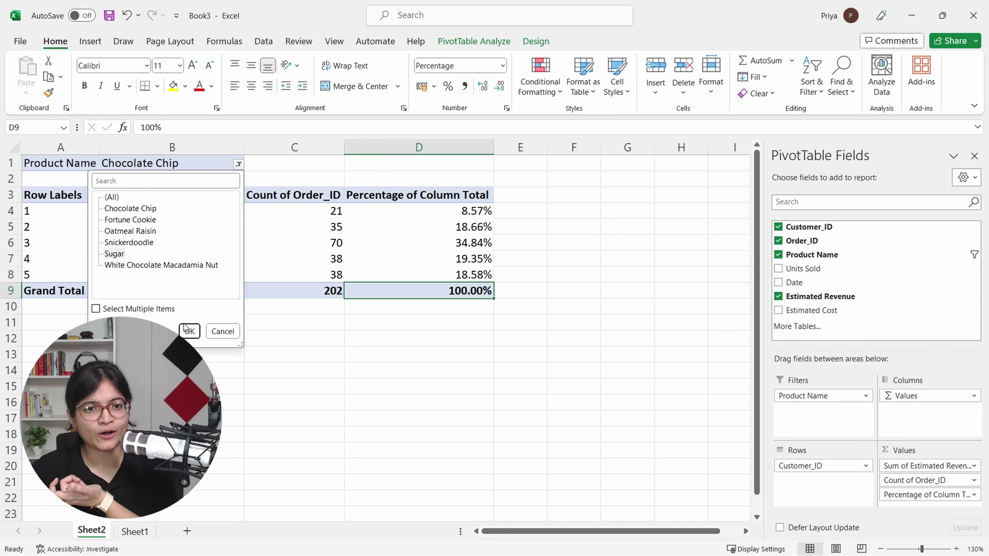
pyautogui.click(189, 332)
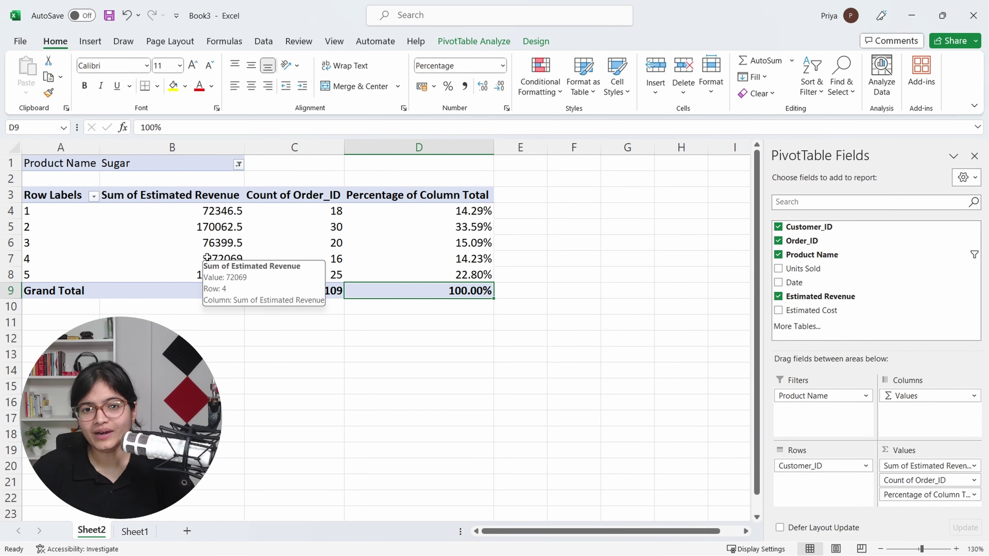
pyautogui.hotkey('alt', 'Tab')
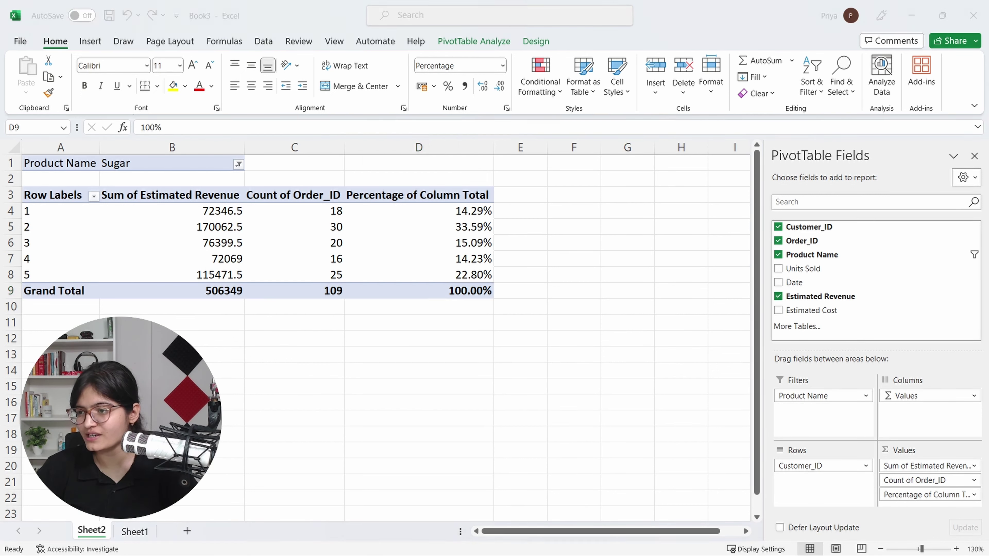
pyautogui.hotkey('alt', 'Tab')
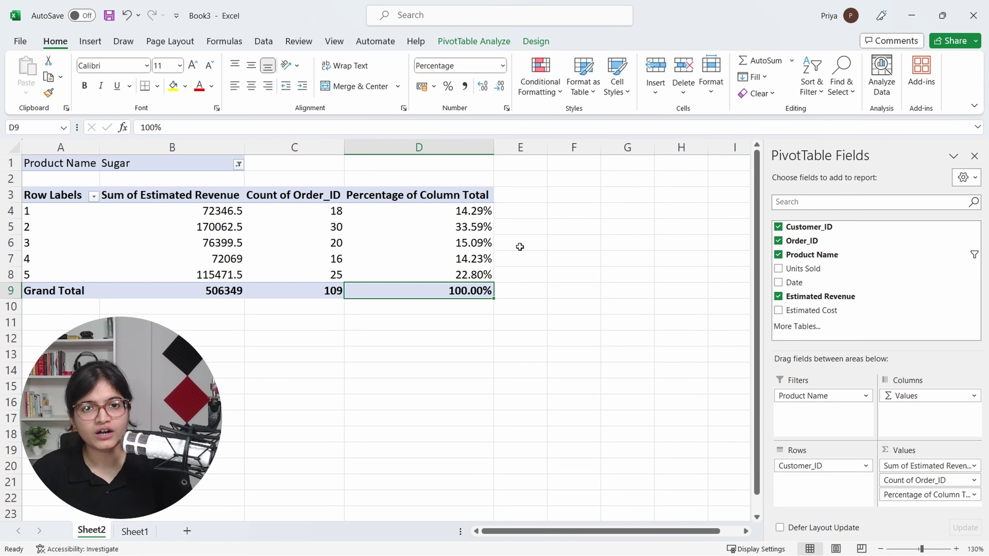
# Step: Insert a default column PivotChart from the PivotTable and place it below the Grand Total row
pyautogui.hotkey('alt', 'F1')
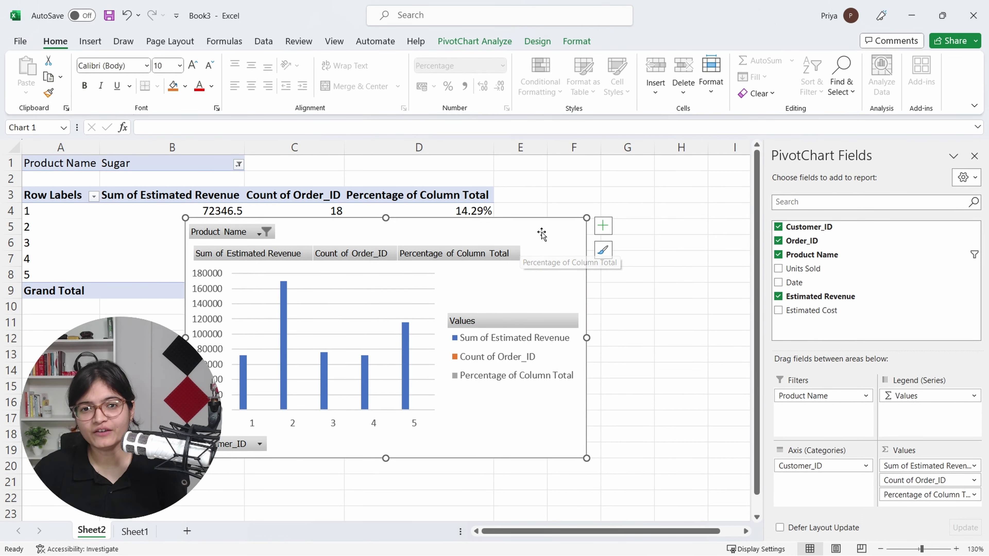
pyautogui.moveTo(521, 249); pyautogui.dragTo(815, 209)
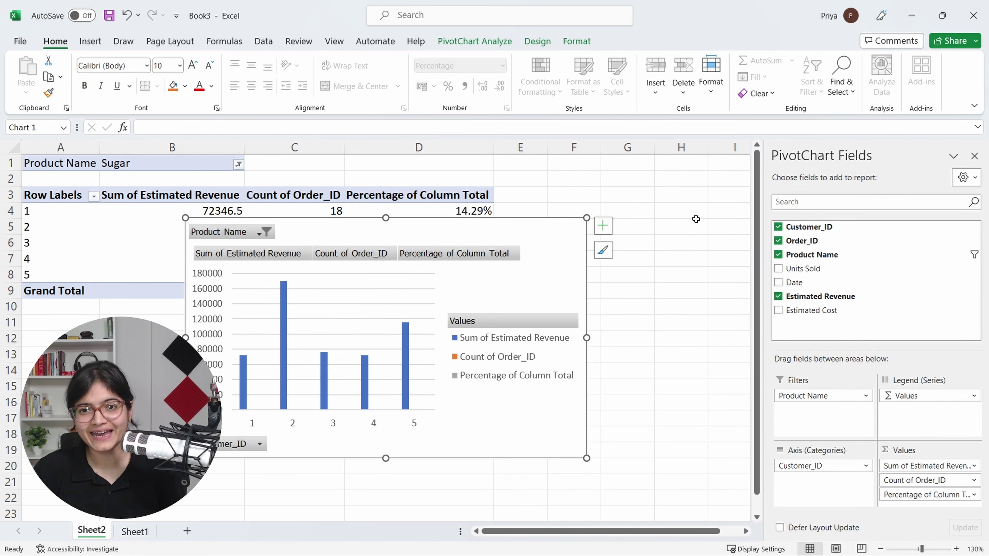
pyautogui.moveTo(549, 245); pyautogui.dragTo(420, 323)
pyautogui.scroll(-2, 519, 324)
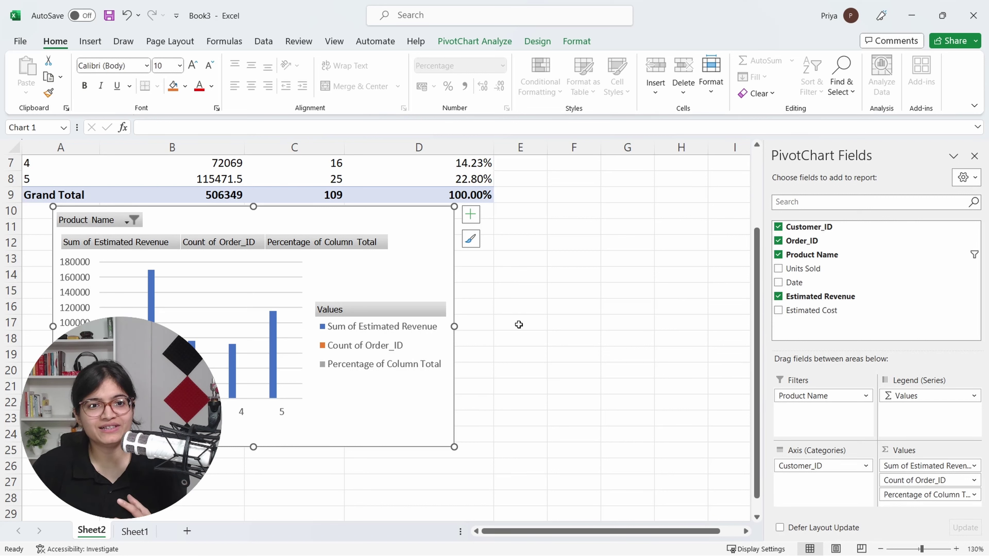
# Step: Filter the PivotChart's Product Name field to Oatmeal Raisin
pyautogui.click(130, 223)
pyautogui.click(42, 285)
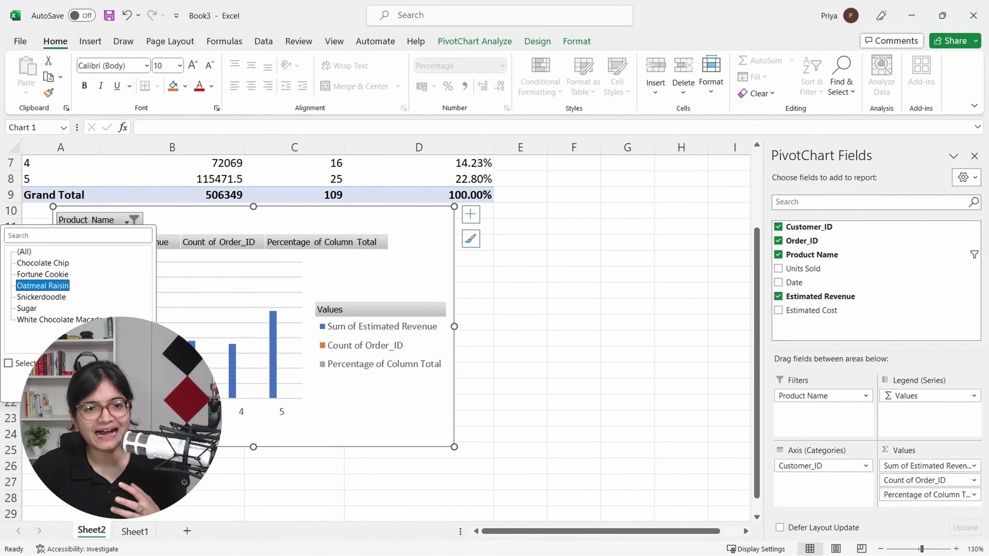
pyautogui.click(83, 388)
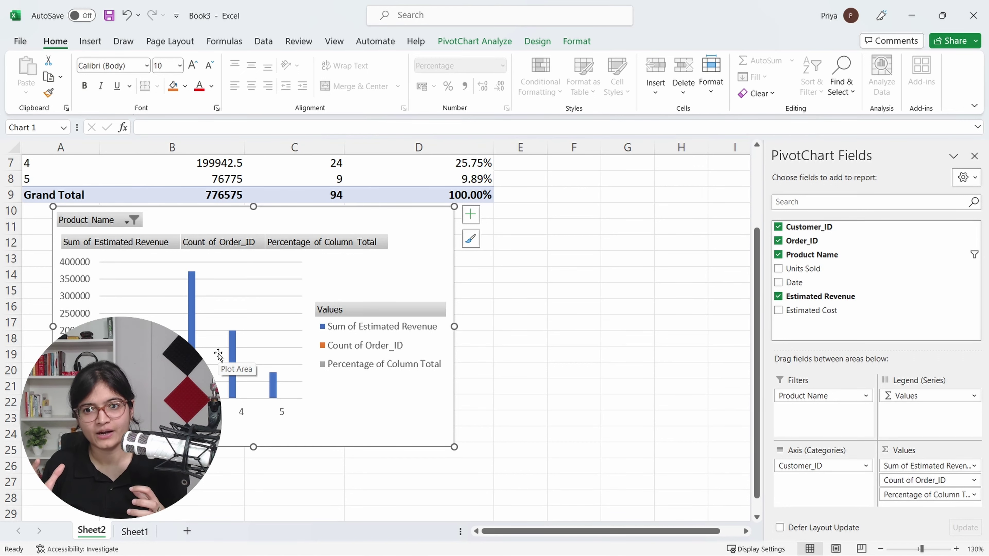
# Step: Move Product Name from the report filter to the row fields, nested below Customer_ID
pyautogui.scroll(2, 633, 295)
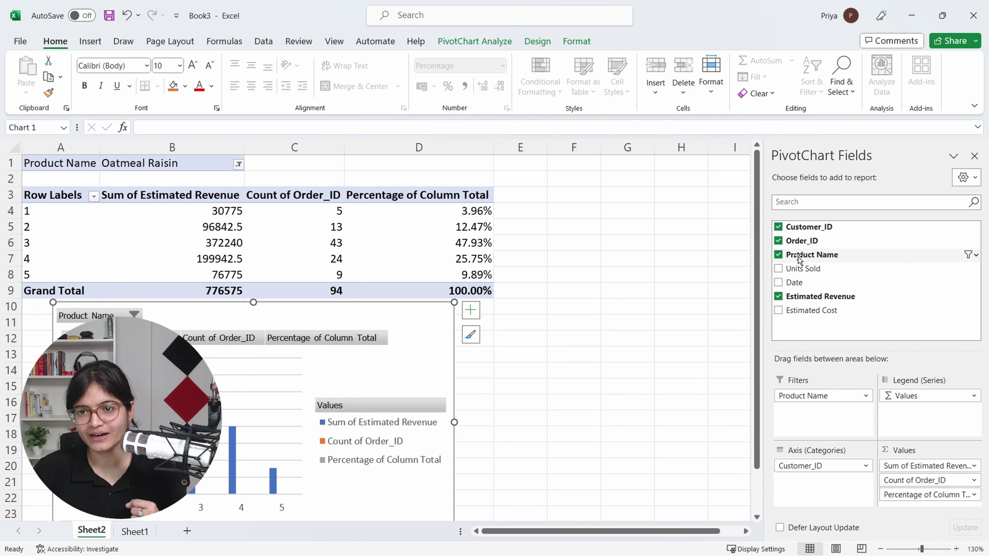
pyautogui.moveTo(798, 260); pyautogui.dragTo(817, 480)
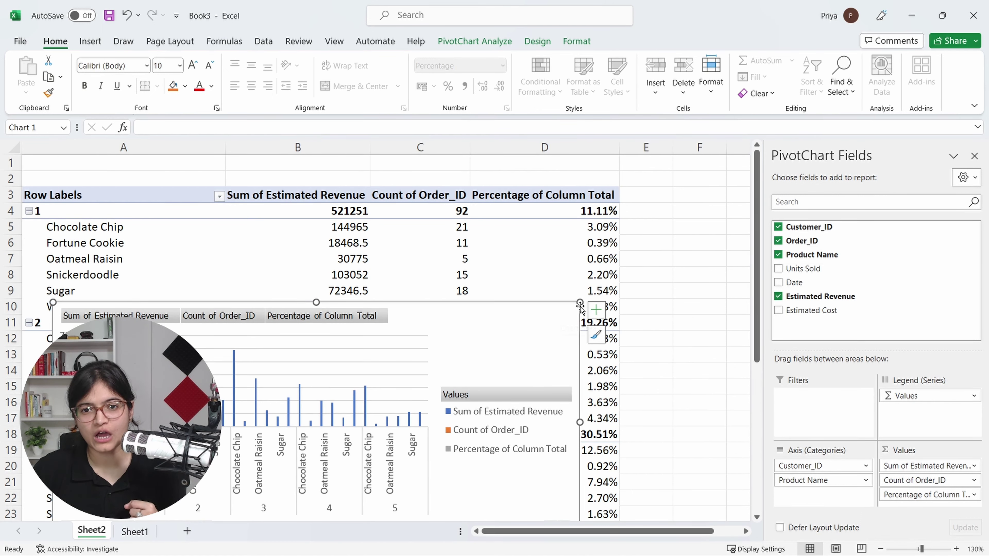
pyautogui.moveTo(470, 311); pyautogui.dragTo(362, 489)
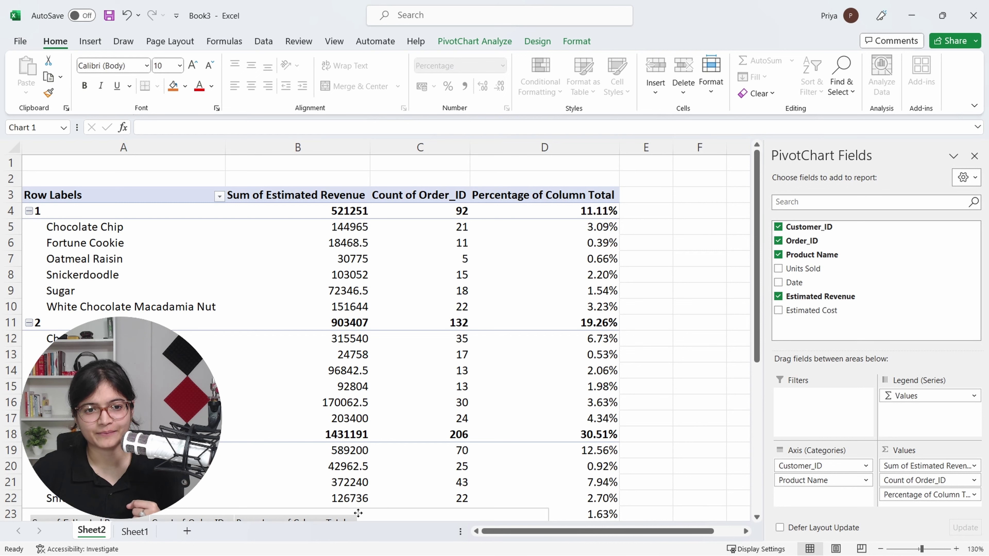
pyautogui.hotkey('ctrl', 'z')
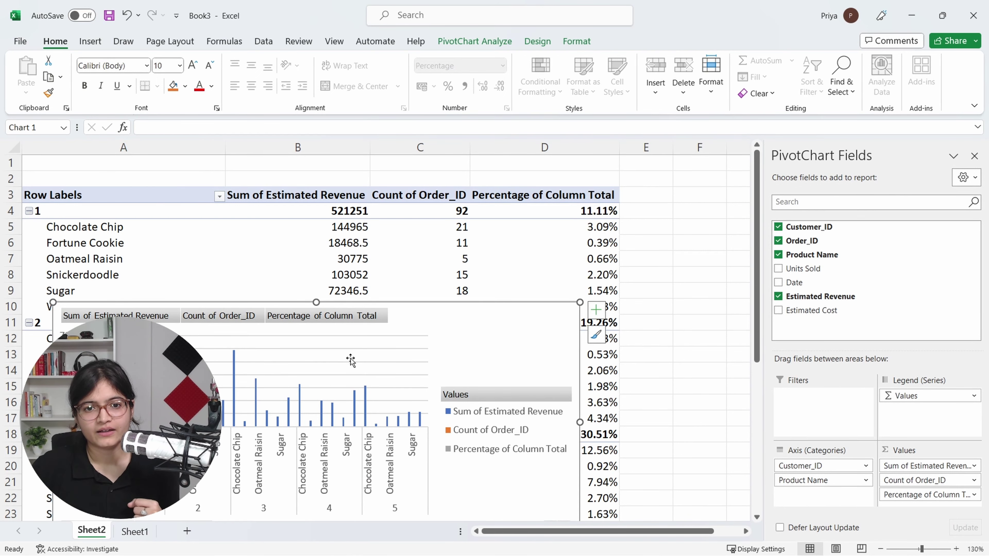
# Step: Shrink the PivotChart and move it over columns D to F, clear of the row labels
pyautogui.scroll(-4, 351, 358)
pyautogui.moveTo(368, 304); pyautogui.dragTo(845, 381)
pyautogui.scroll(4, 421, 286)
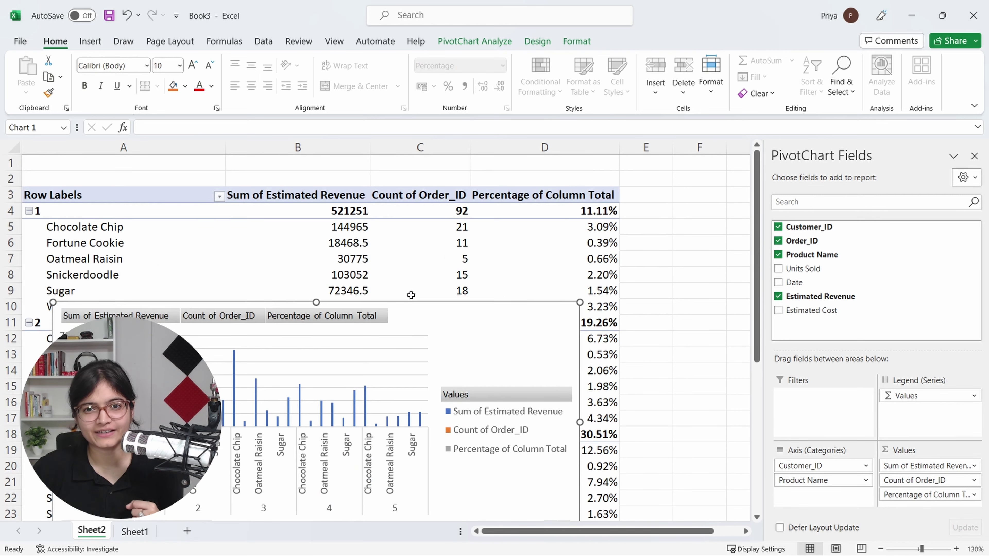
pyautogui.scroll(-1, 420, 285)
pyautogui.moveTo(580, 255); pyautogui.dragTo(263, 371)
pyautogui.moveTo(203, 400); pyautogui.dragTo(650, 209)
pyautogui.scroll(1, 629, 295)
pyautogui.moveTo(629, 294); pyautogui.dragTo(793, 253)
pyautogui.click(584, 285)
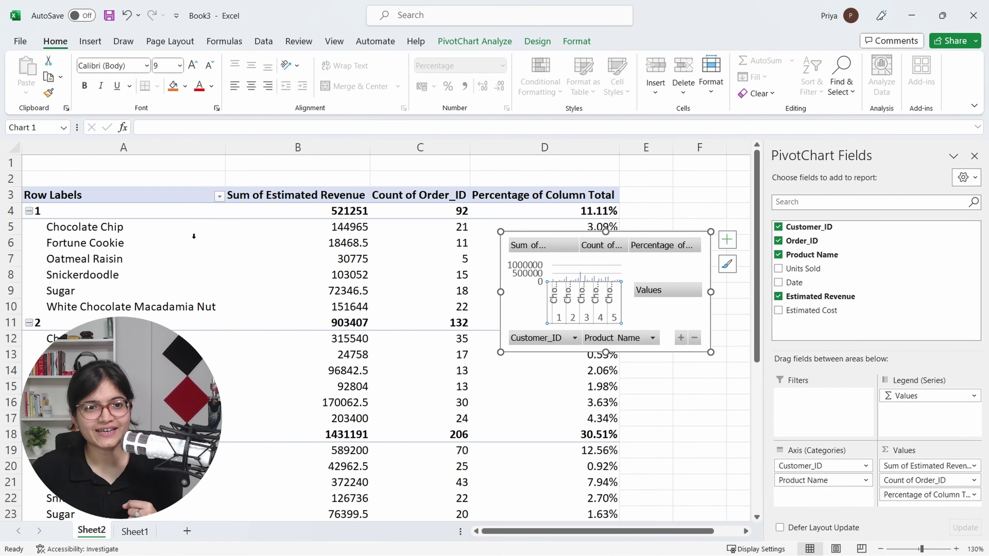
# Step: Examine the product breakdown of customer 1, collapsing and re-expanding its group
pyautogui.click(107, 237)
pyautogui.click(31, 219)
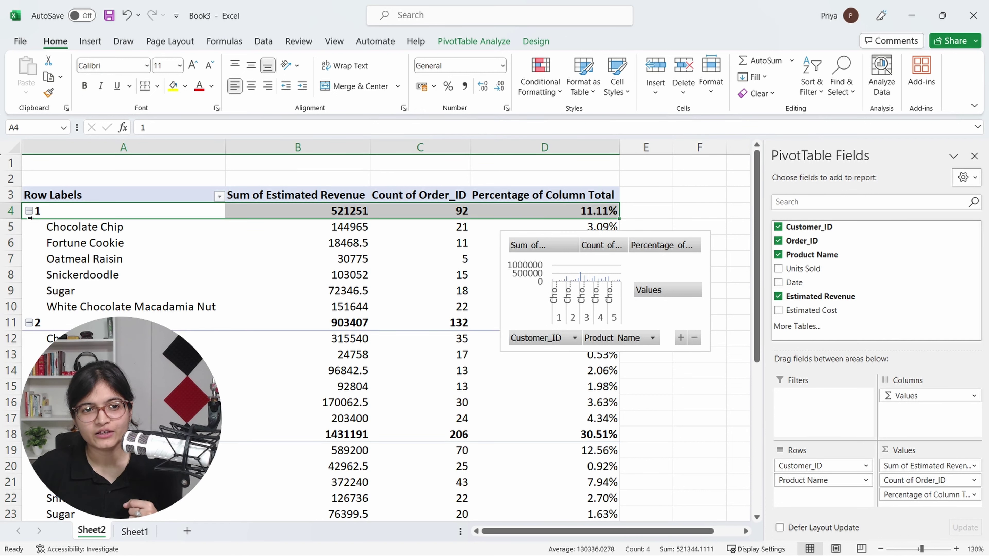
pyautogui.click(80, 245)
pyautogui.click(84, 231)
pyautogui.click(92, 250)
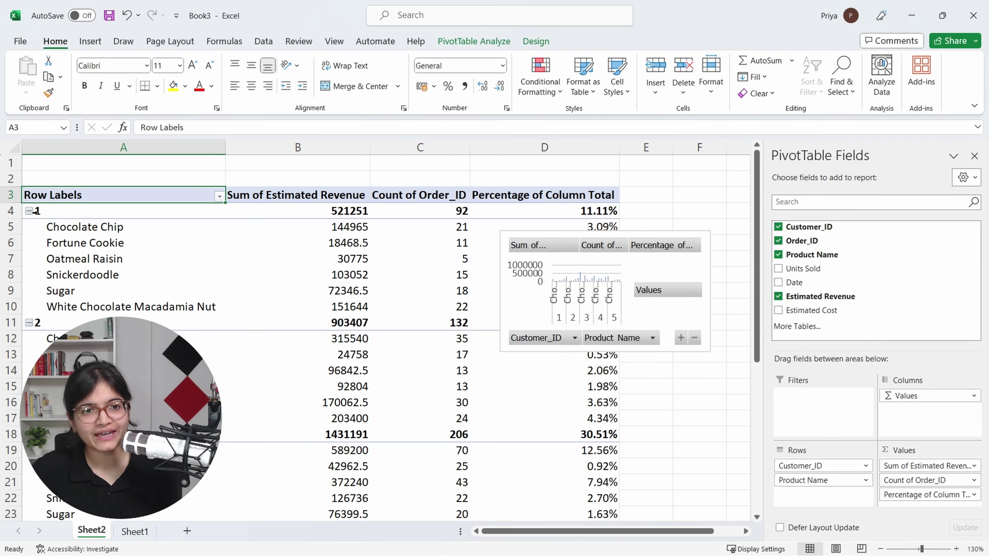
pyautogui.click(29, 210)
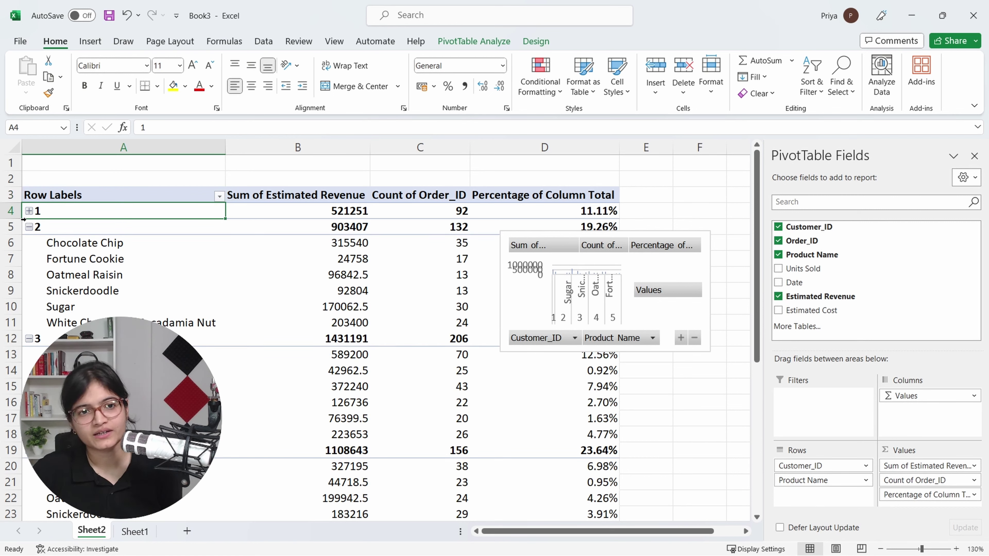
pyautogui.click(24, 216)
pyautogui.click(30, 212)
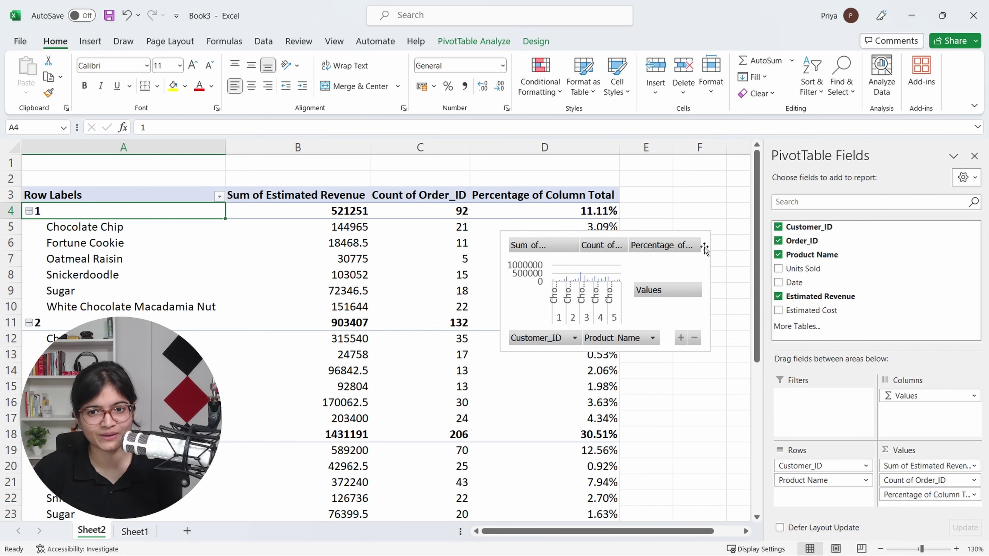
# Step: Reorder the row fields so Customer_ID sits below Product Name, and remove Product Name from the PivotTable
pyautogui.click(280, 238)
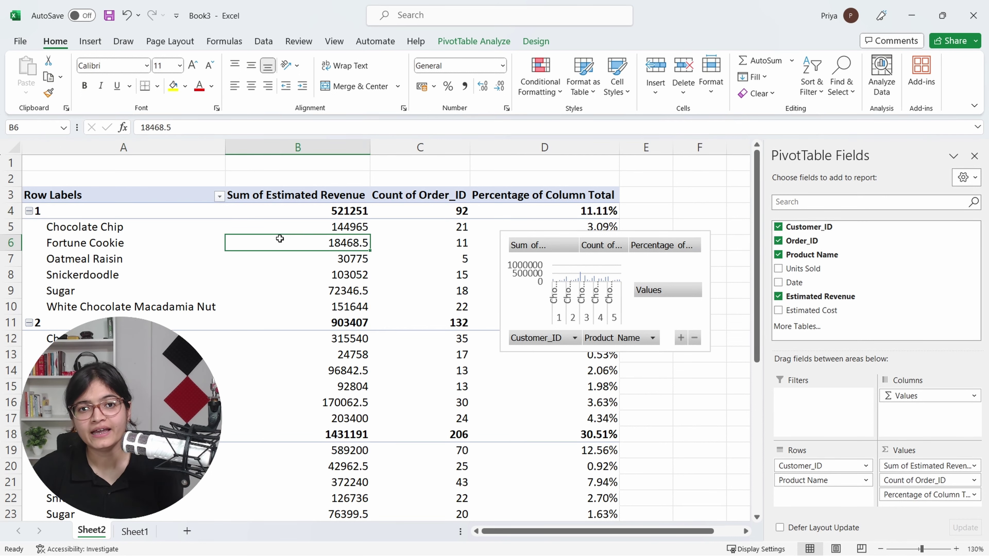
pyautogui.click(434, 229)
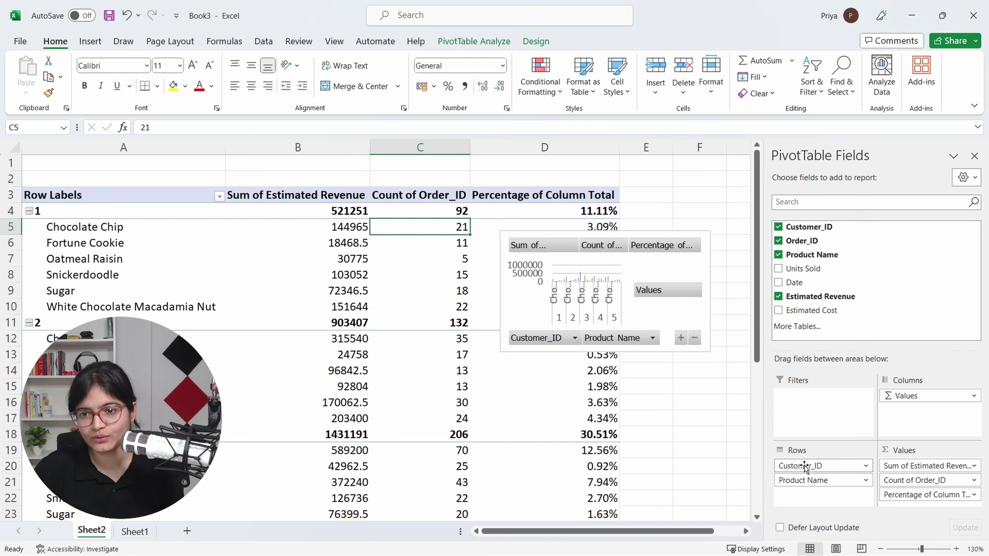
pyautogui.moveTo(806, 468)
pyautogui.mouseDown()
pyautogui.moveTo(813, 494)
pyautogui.moveTo(805, 485)
pyautogui.mouseUp()
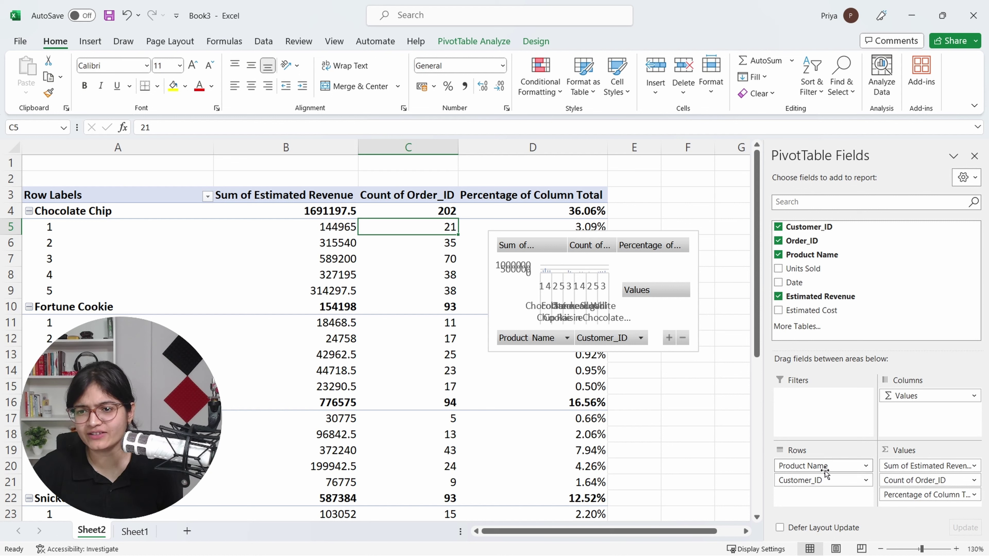
pyautogui.moveTo(826, 466); pyautogui.dragTo(473, 400)
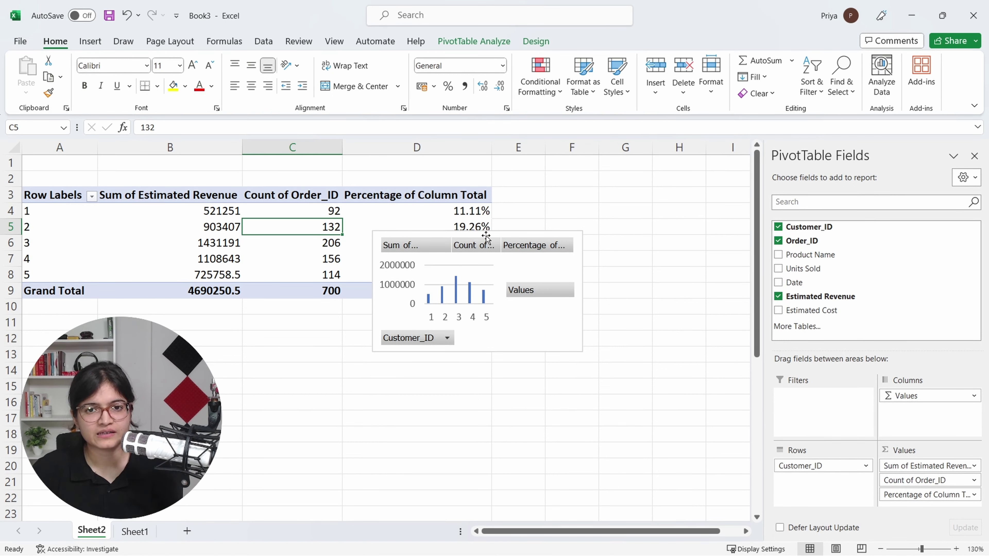
# Step: Enlarge the PivotChart and fit it directly below the PivotTable, starting at row 10
pyautogui.click(583, 351)
pyautogui.moveTo(583, 351); pyautogui.dragTo(714, 482)
pyautogui.moveTo(654, 435); pyautogui.dragTo(437, 458)
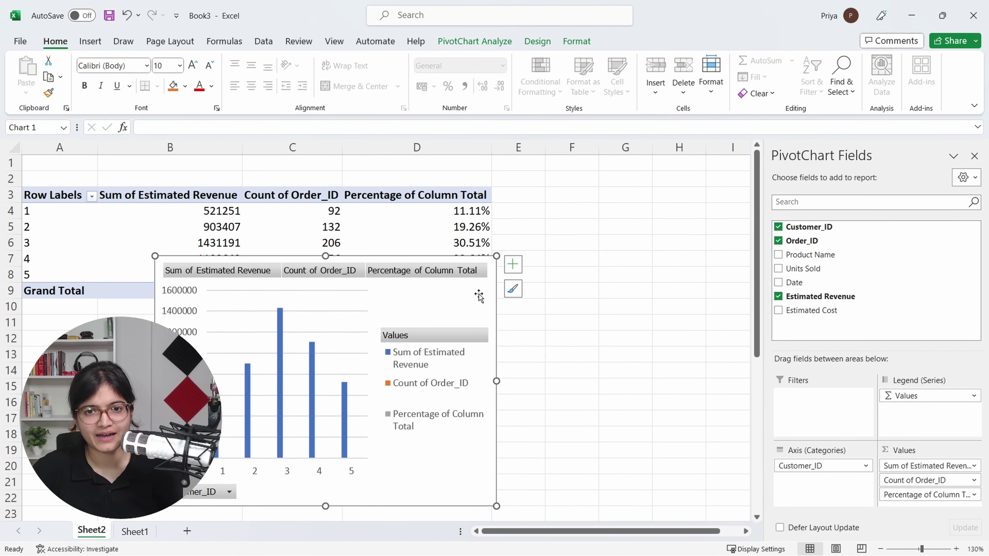
pyautogui.moveTo(495, 257); pyautogui.dragTo(434, 303)
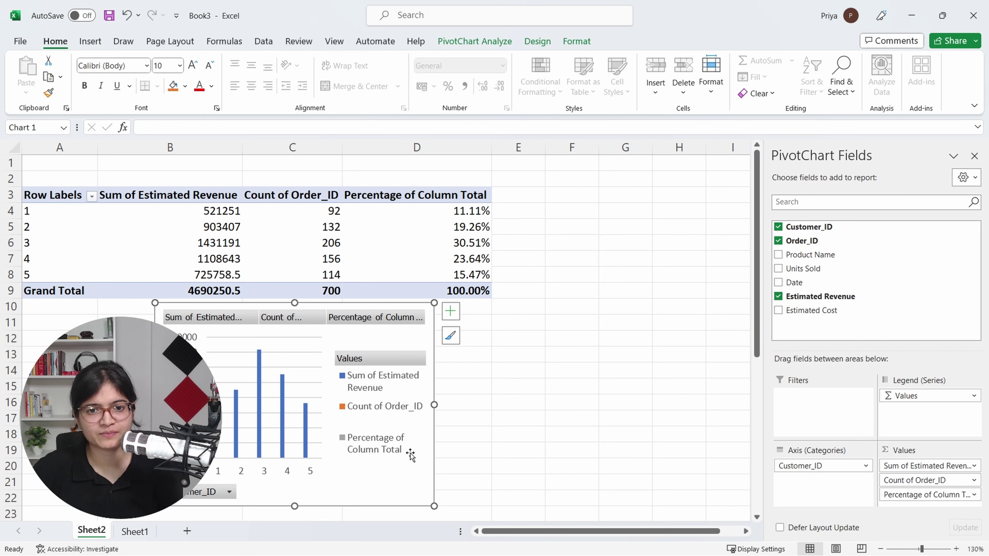
pyautogui.moveTo(389, 454); pyautogui.dragTo(310, 447)
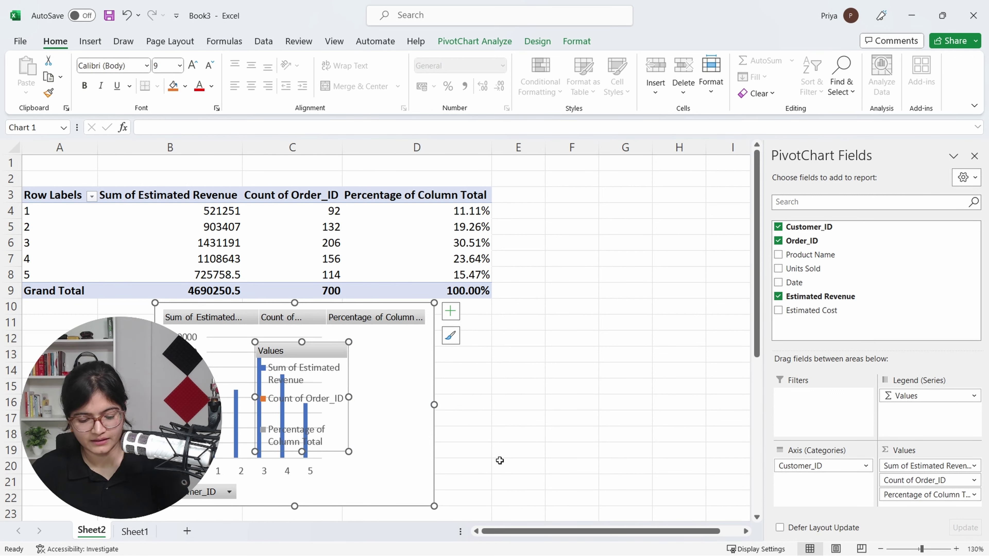
pyautogui.hotkey('ctrl', 'z')
pyautogui.click(513, 404)
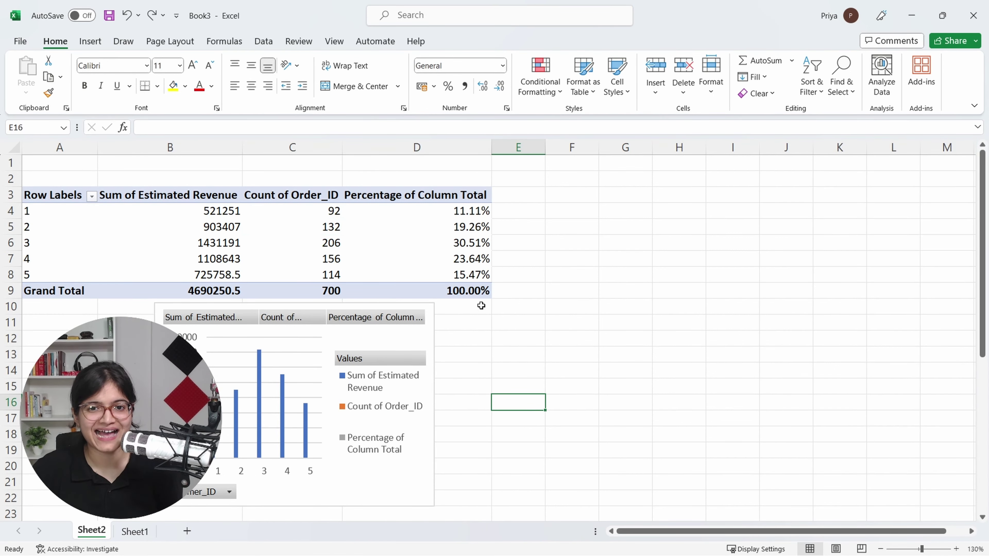
pyautogui.click(472, 289)
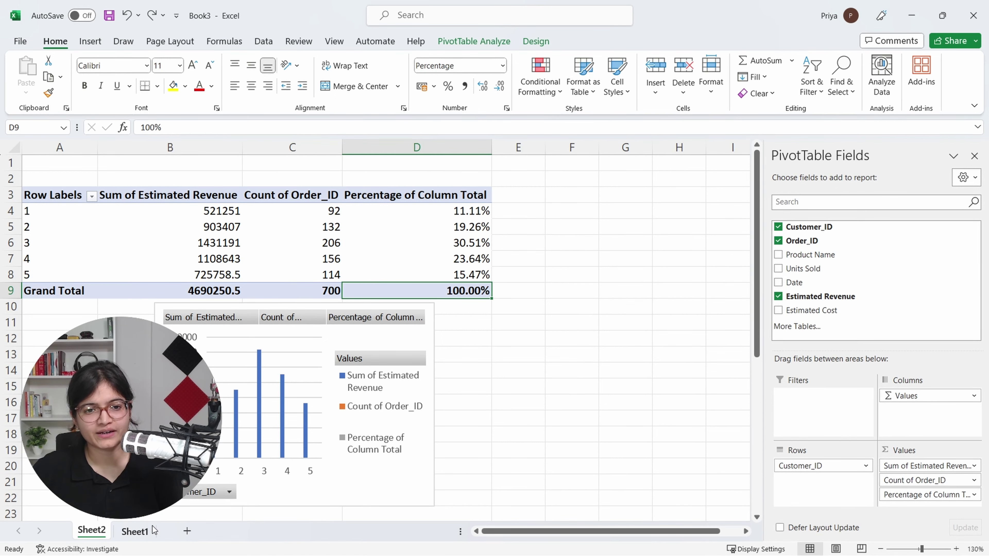
# Step: Examine the sales records and the customer summary table on Sheet1, including the Customer_ID entries further down
pyautogui.click(135, 531)
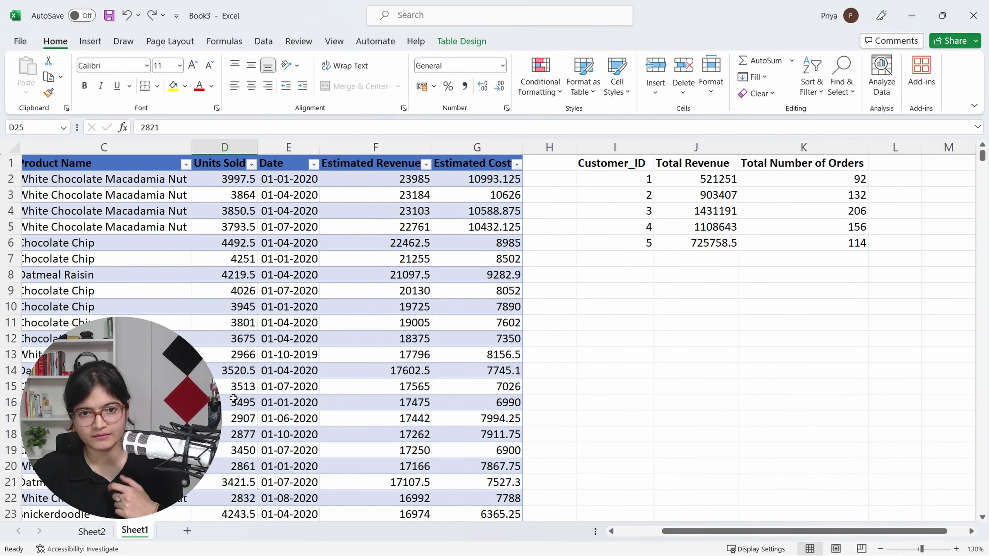
pyautogui.scroll(-3, 299, 515)
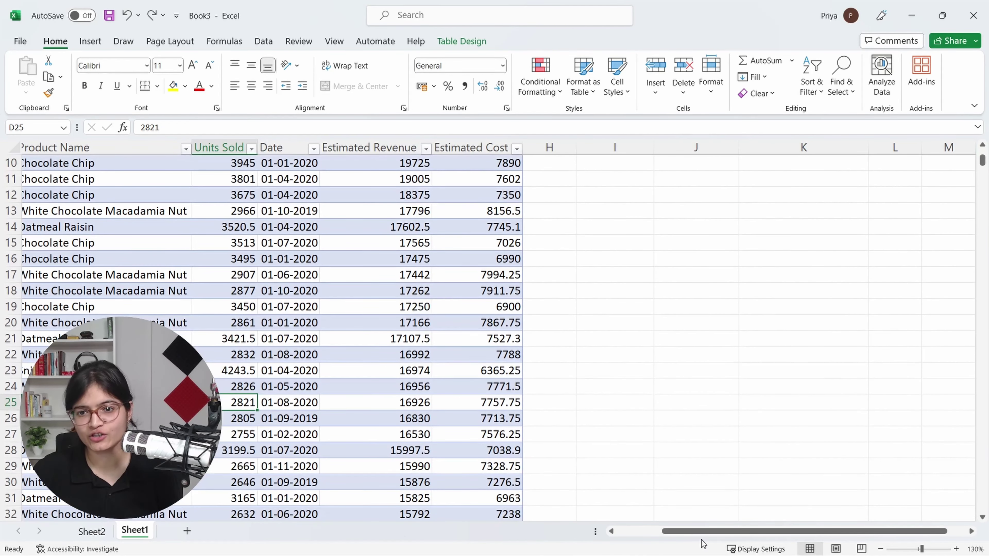
pyautogui.moveTo(702, 530); pyautogui.dragTo(656, 531)
pyautogui.scroll(1, 384, 417)
pyautogui.scroll(3, 385, 417)
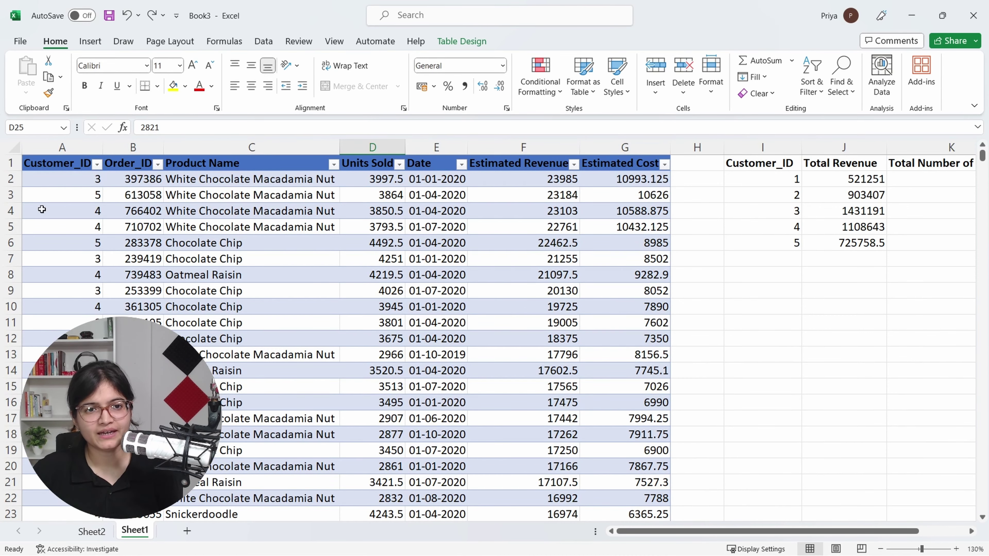
pyautogui.scroll(-10, 521, 273)
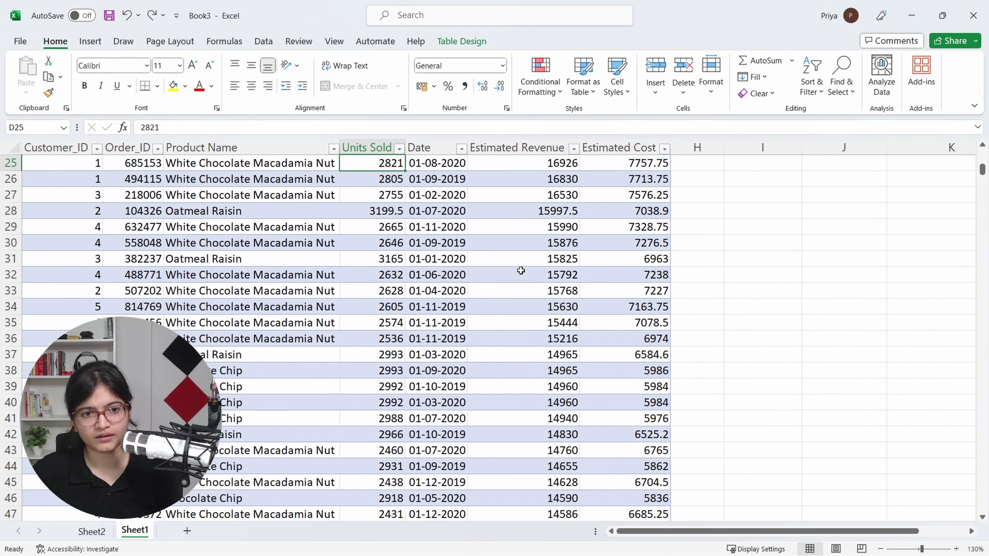
pyautogui.scroll(-20, 521, 278)
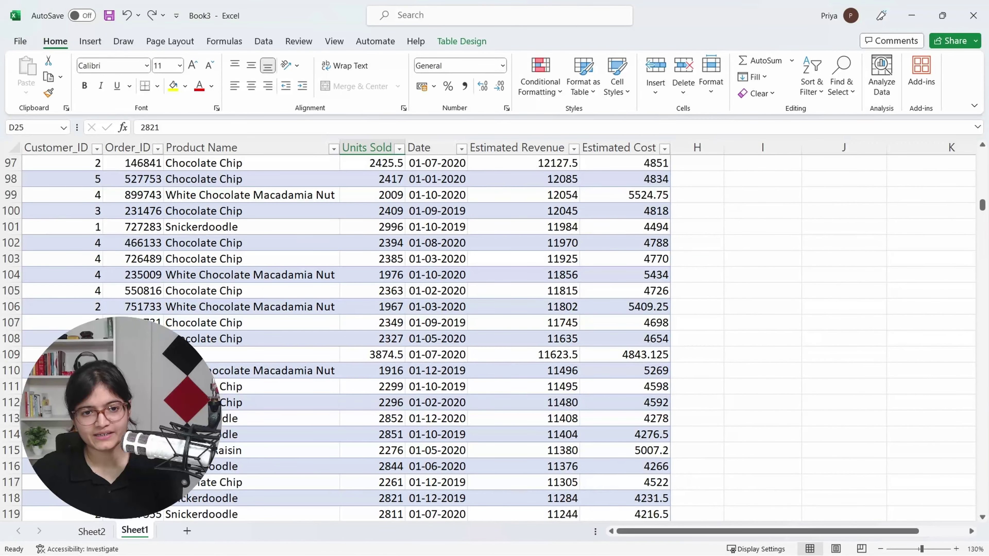
pyautogui.click(70, 419)
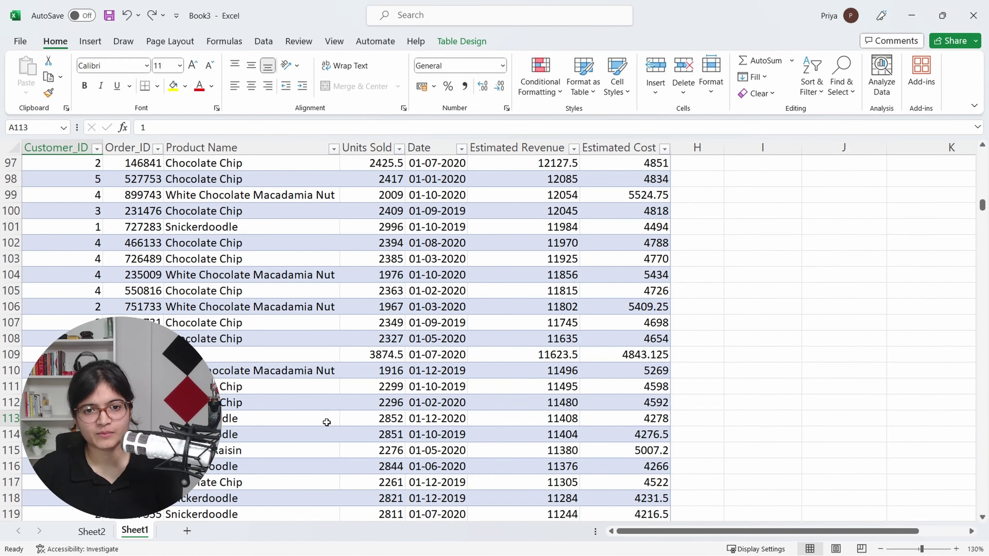
# Step: Change the Estimated Revenue in cell F113 of the sales records to 12408
pyautogui.click(533, 423)
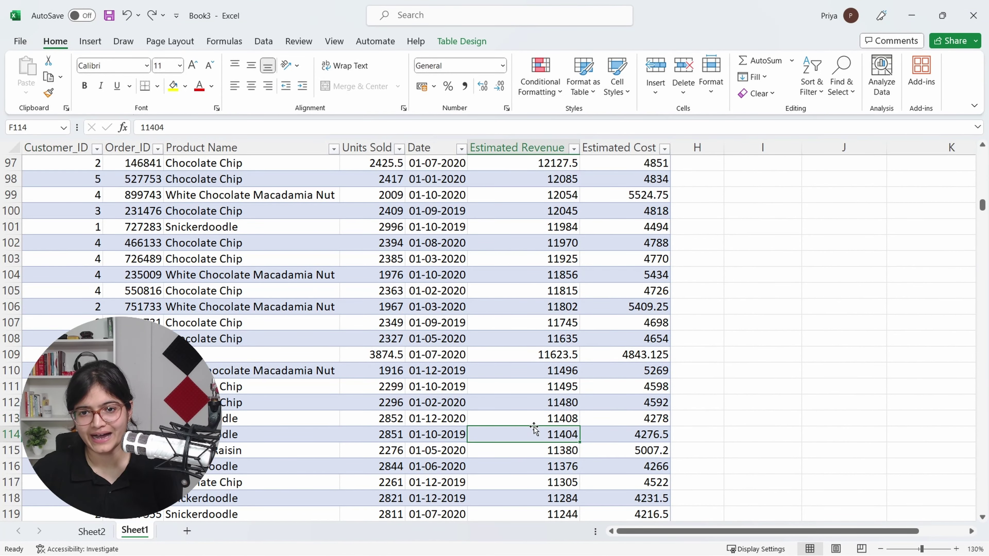
pyautogui.doubleClick(559, 419)
pyautogui.press('BackSpace')
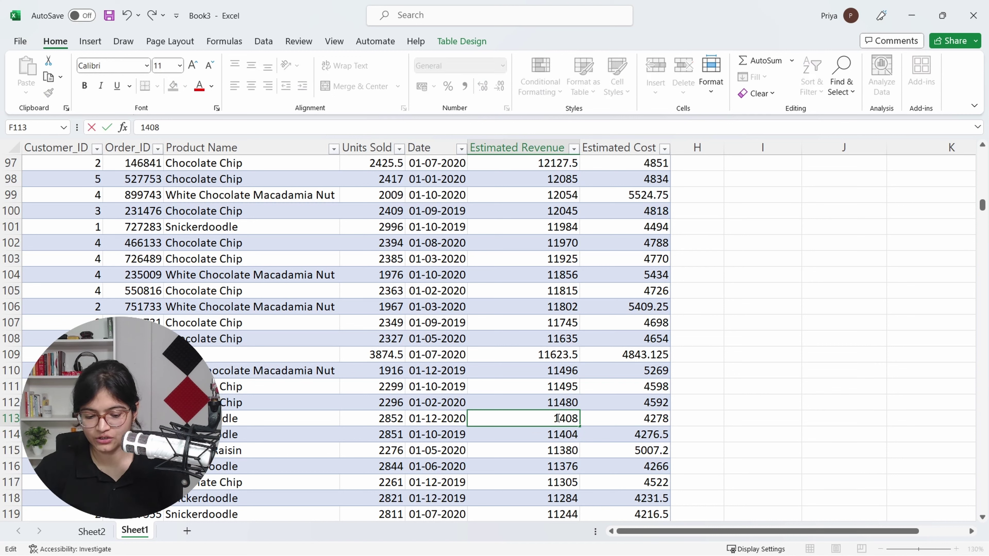
pyautogui.write('2')
pyautogui.press('Return')
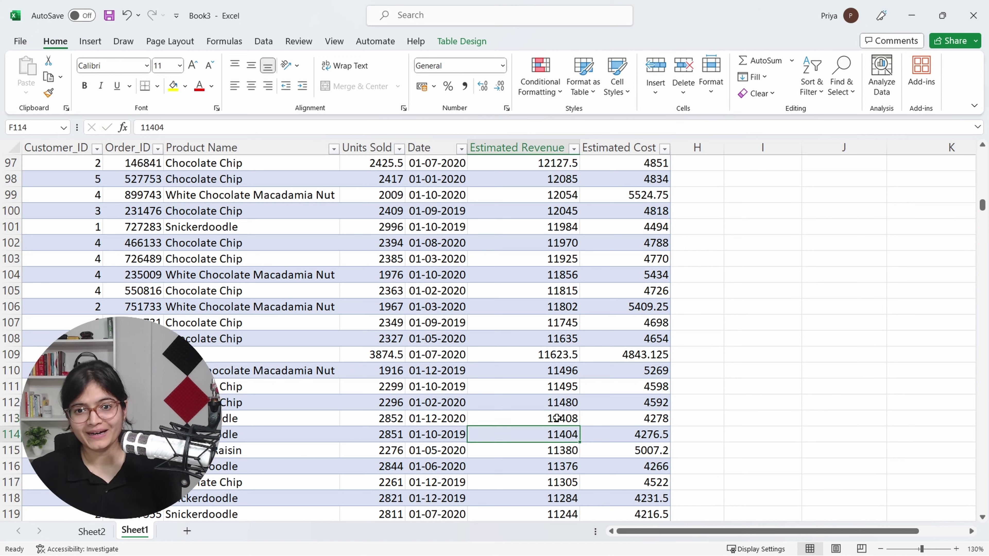
# Step: Compare customer 1's SUMIFS Total Revenue in cell J2 of Sheet1 with the same customer's revenue in the PivotTable on Sheet2
pyautogui.moveTo(664, 532); pyautogui.dragTo(710, 532)
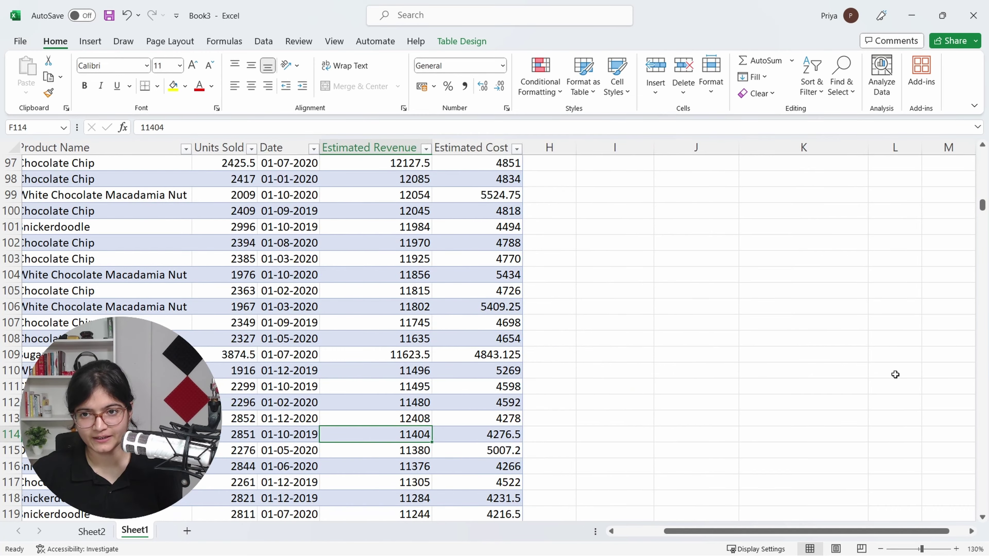
pyautogui.scroll(20, 889, 358)
pyautogui.scroll(10, 889, 346)
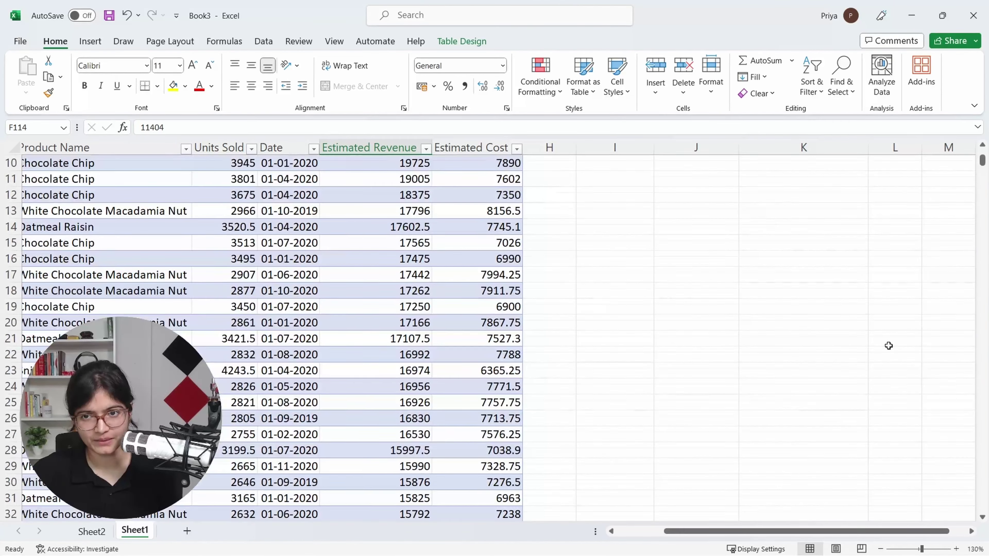
pyautogui.click(723, 186)
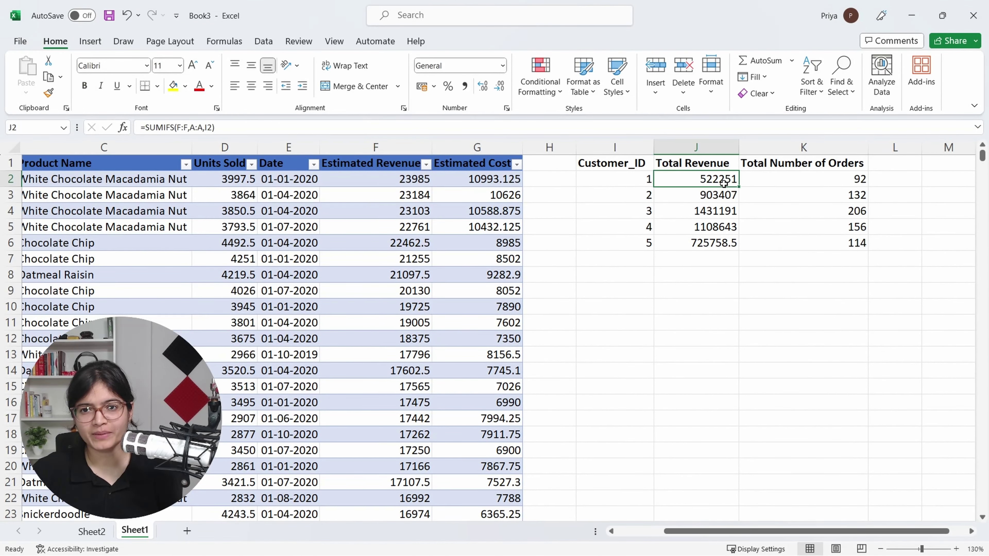
pyautogui.click(102, 532)
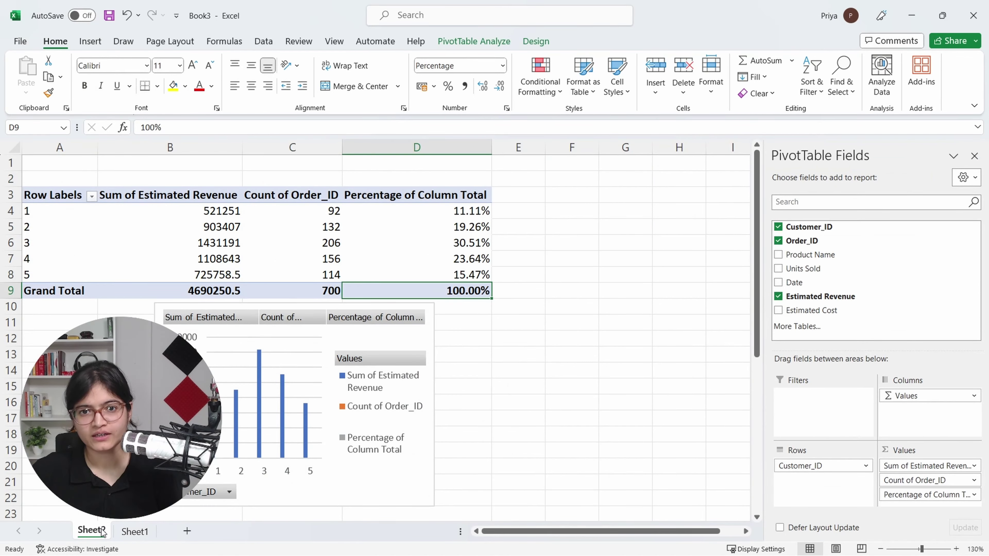
pyautogui.click(135, 531)
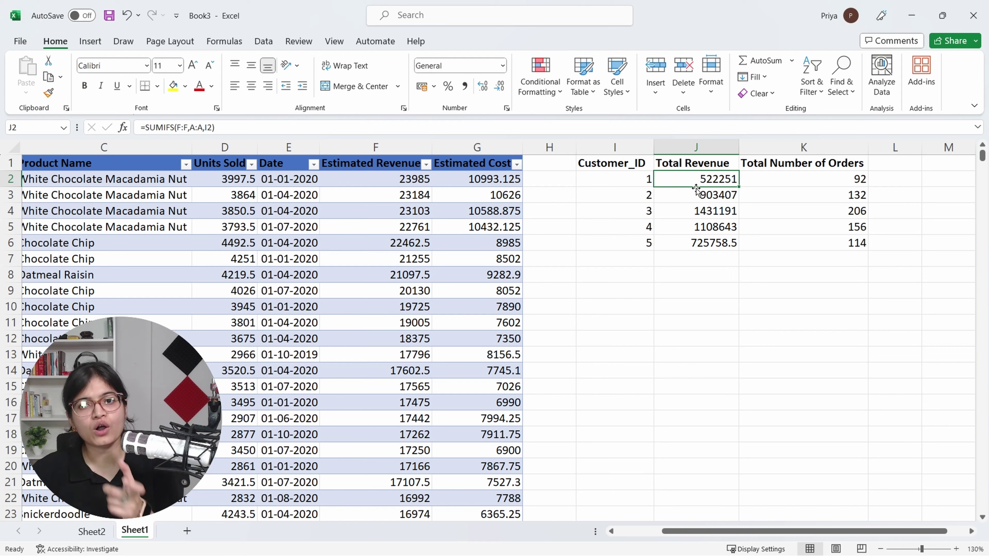
pyautogui.press('Left')
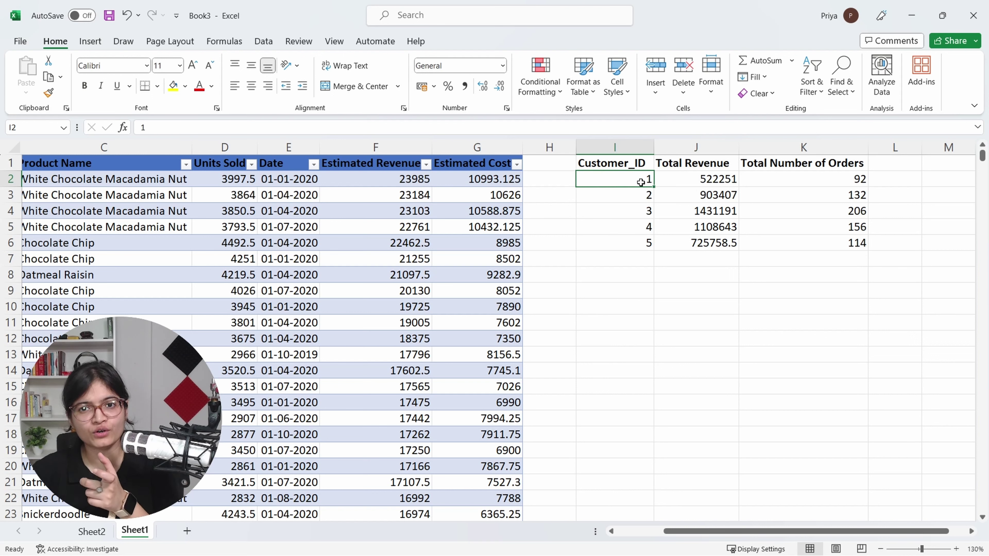
pyautogui.click(701, 181)
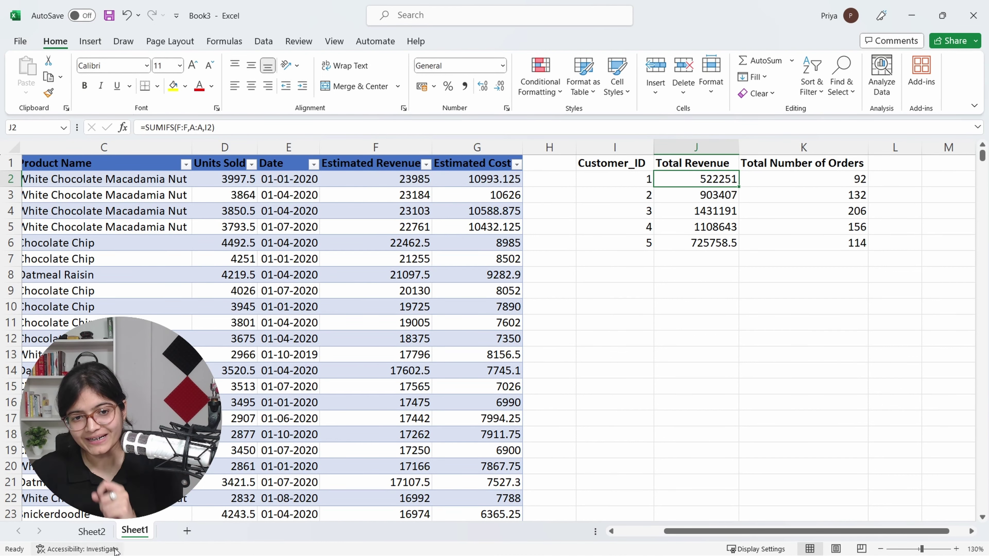
pyautogui.click(91, 532)
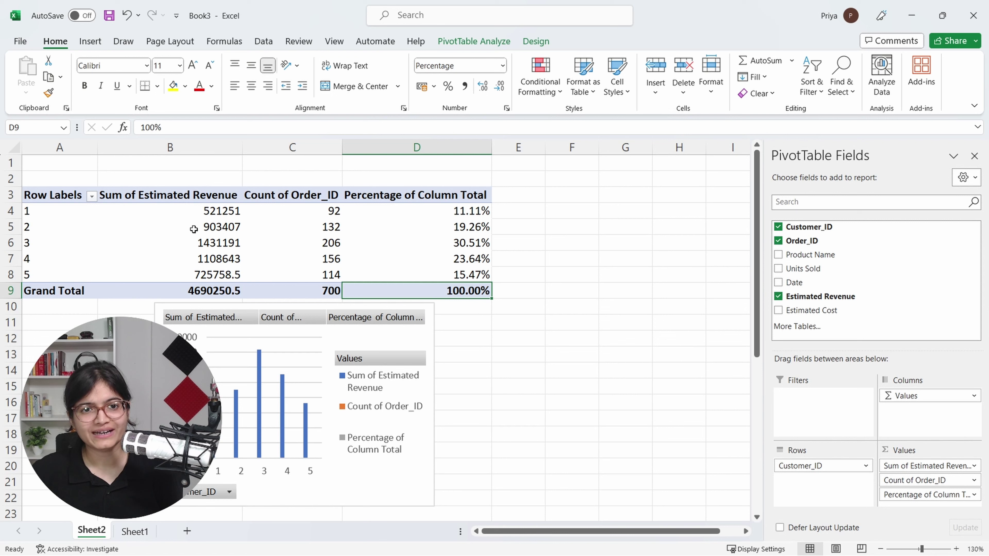
# Step: Refresh the PivotTable from its source data and check customer 1's revenue against the SUMIFS summary on Sheet1
pyautogui.click(207, 214)
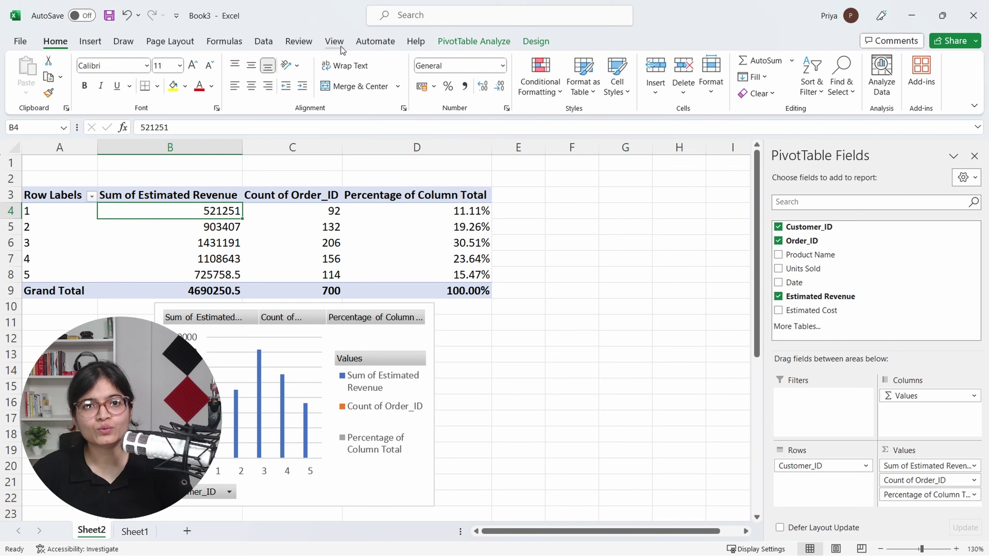
pyautogui.click(264, 42)
pyautogui.click(297, 41)
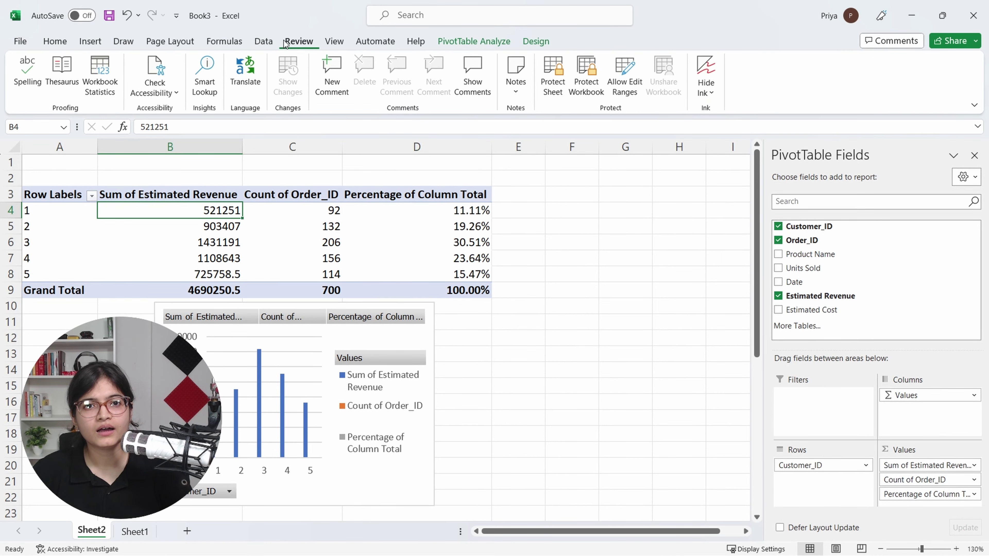
pyautogui.click(337, 42)
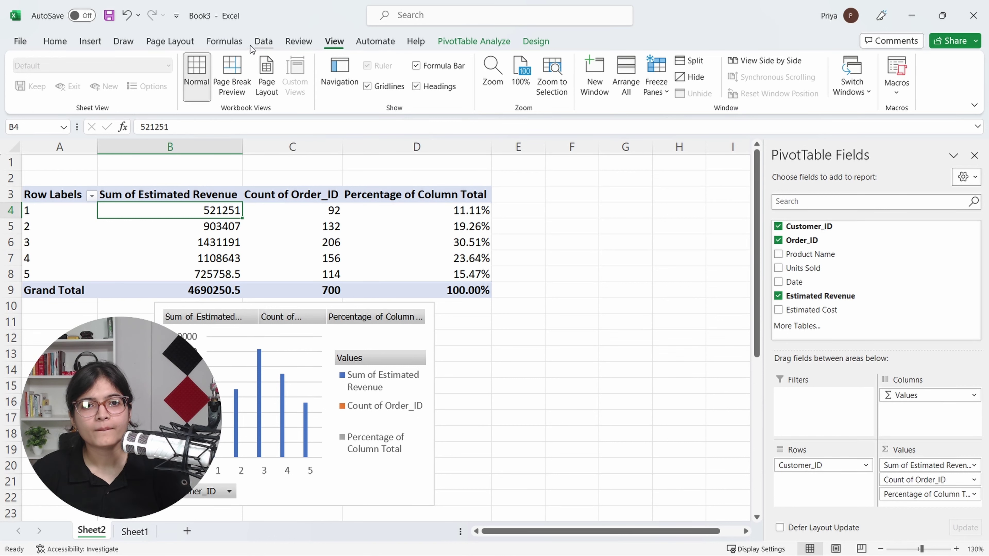
pyautogui.click(269, 41)
pyautogui.click(228, 41)
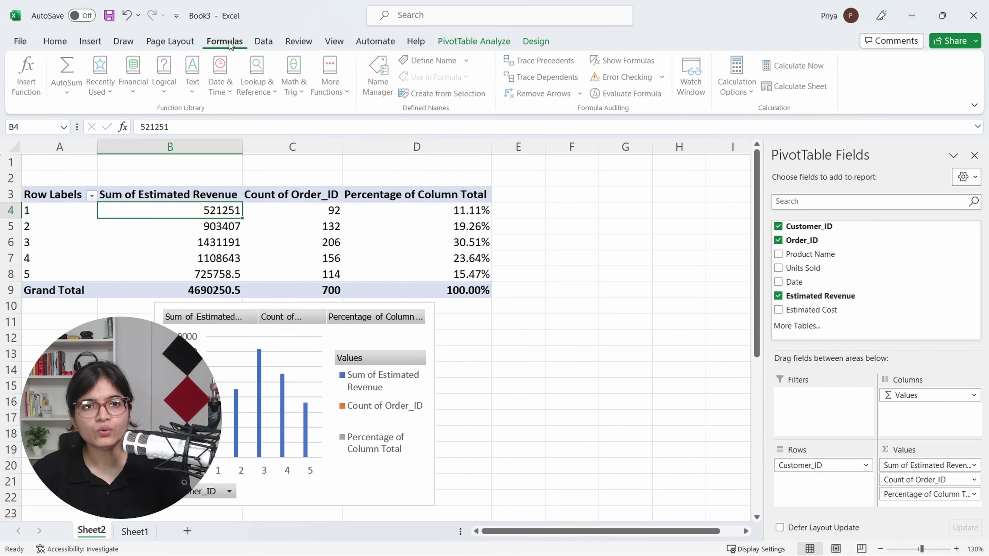
pyautogui.click(266, 42)
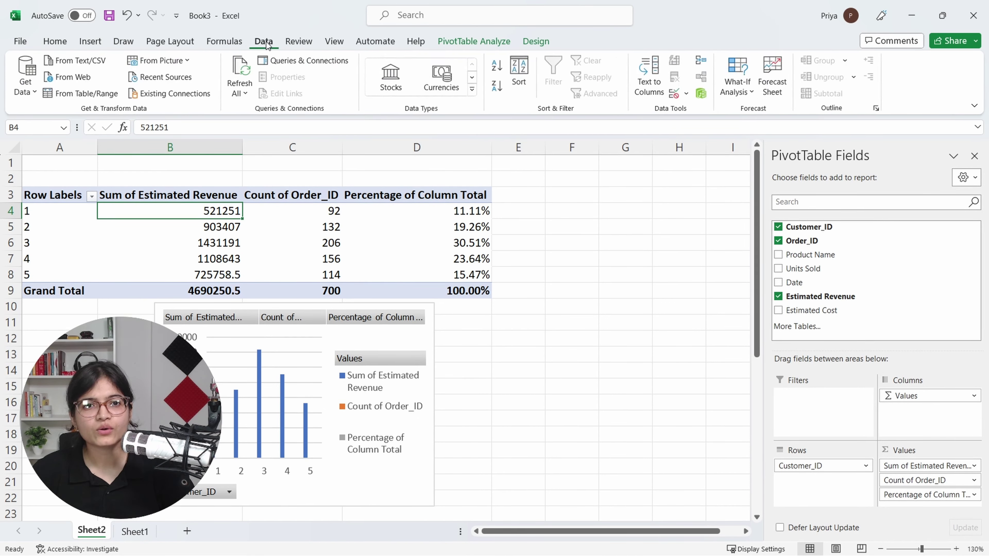
pyautogui.click(193, 41)
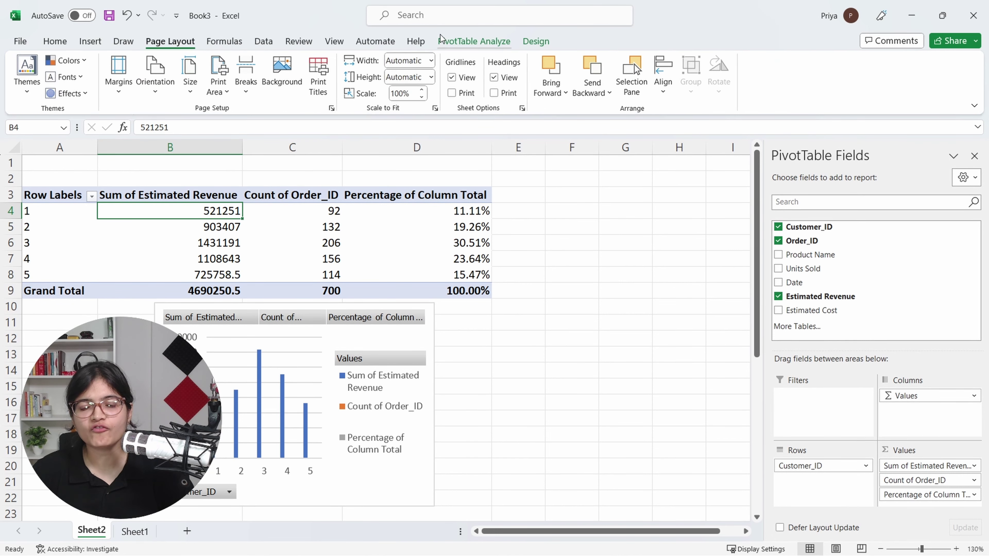
pyautogui.click(442, 40)
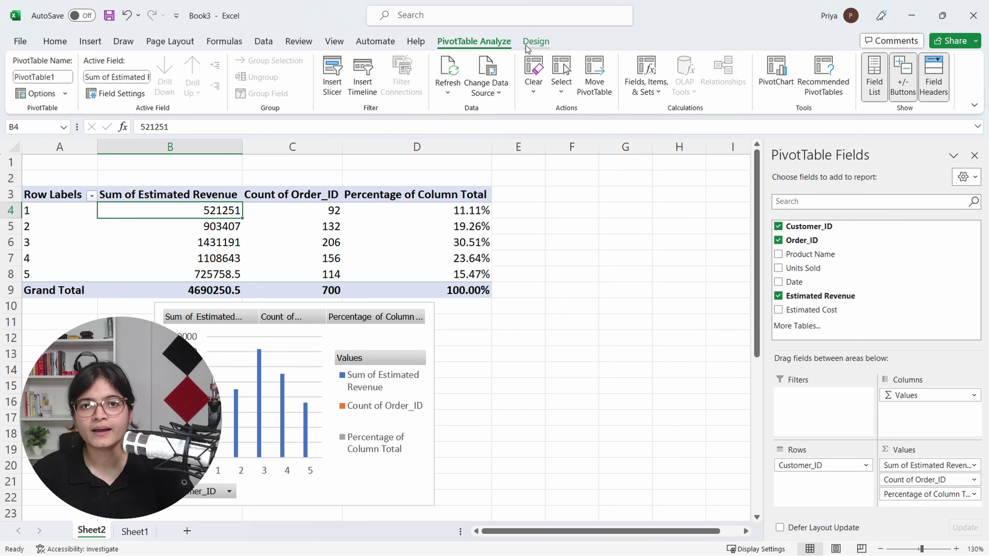
pyautogui.click(447, 77)
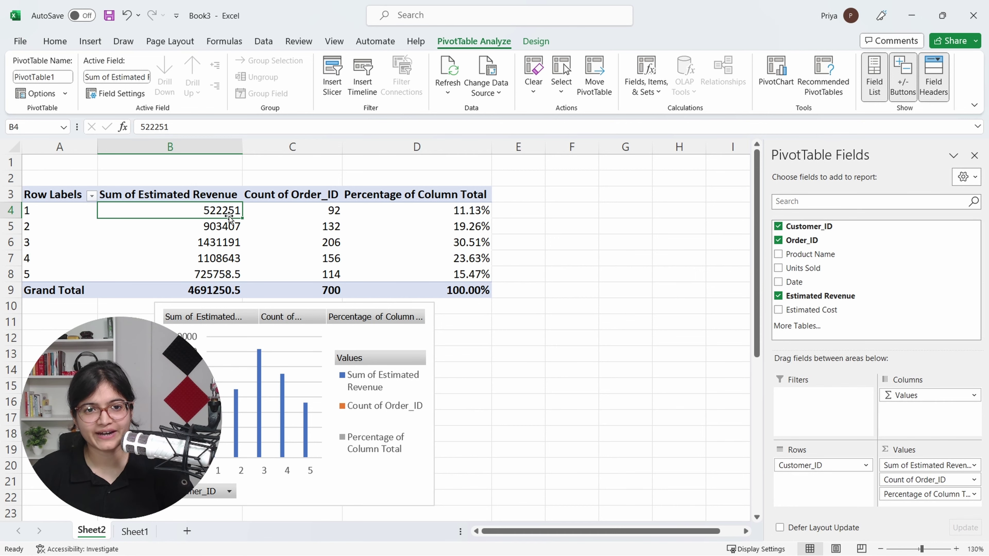
pyautogui.click(135, 532)
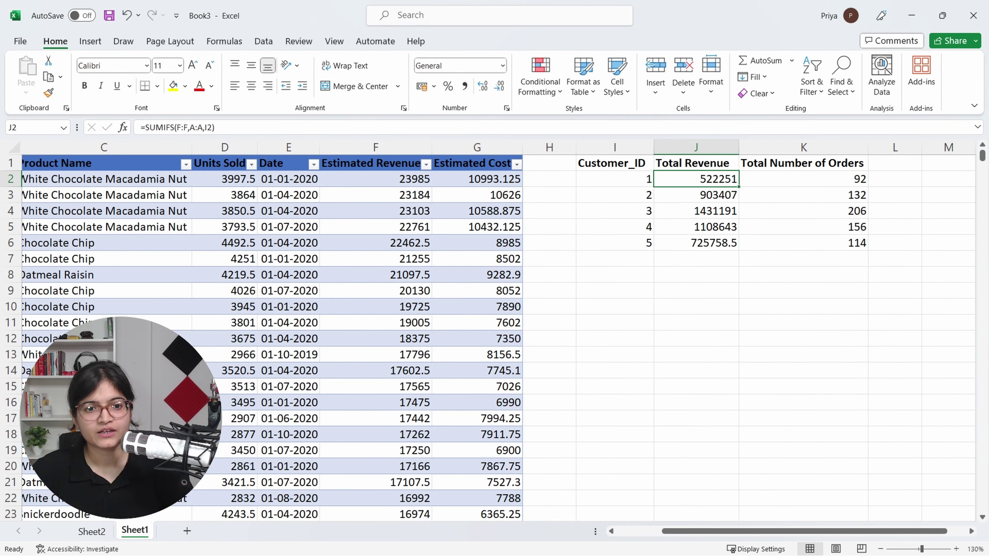
pyautogui.click(103, 529)
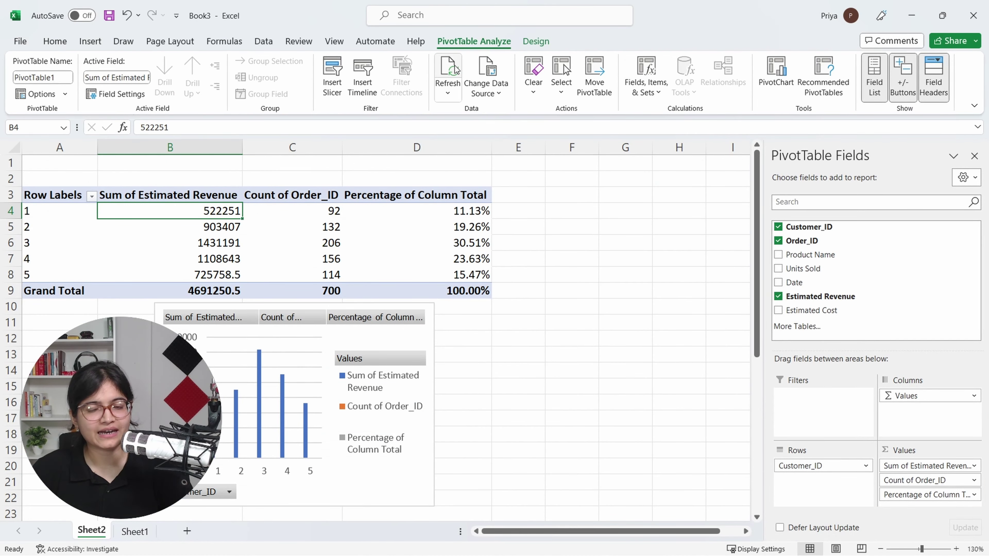